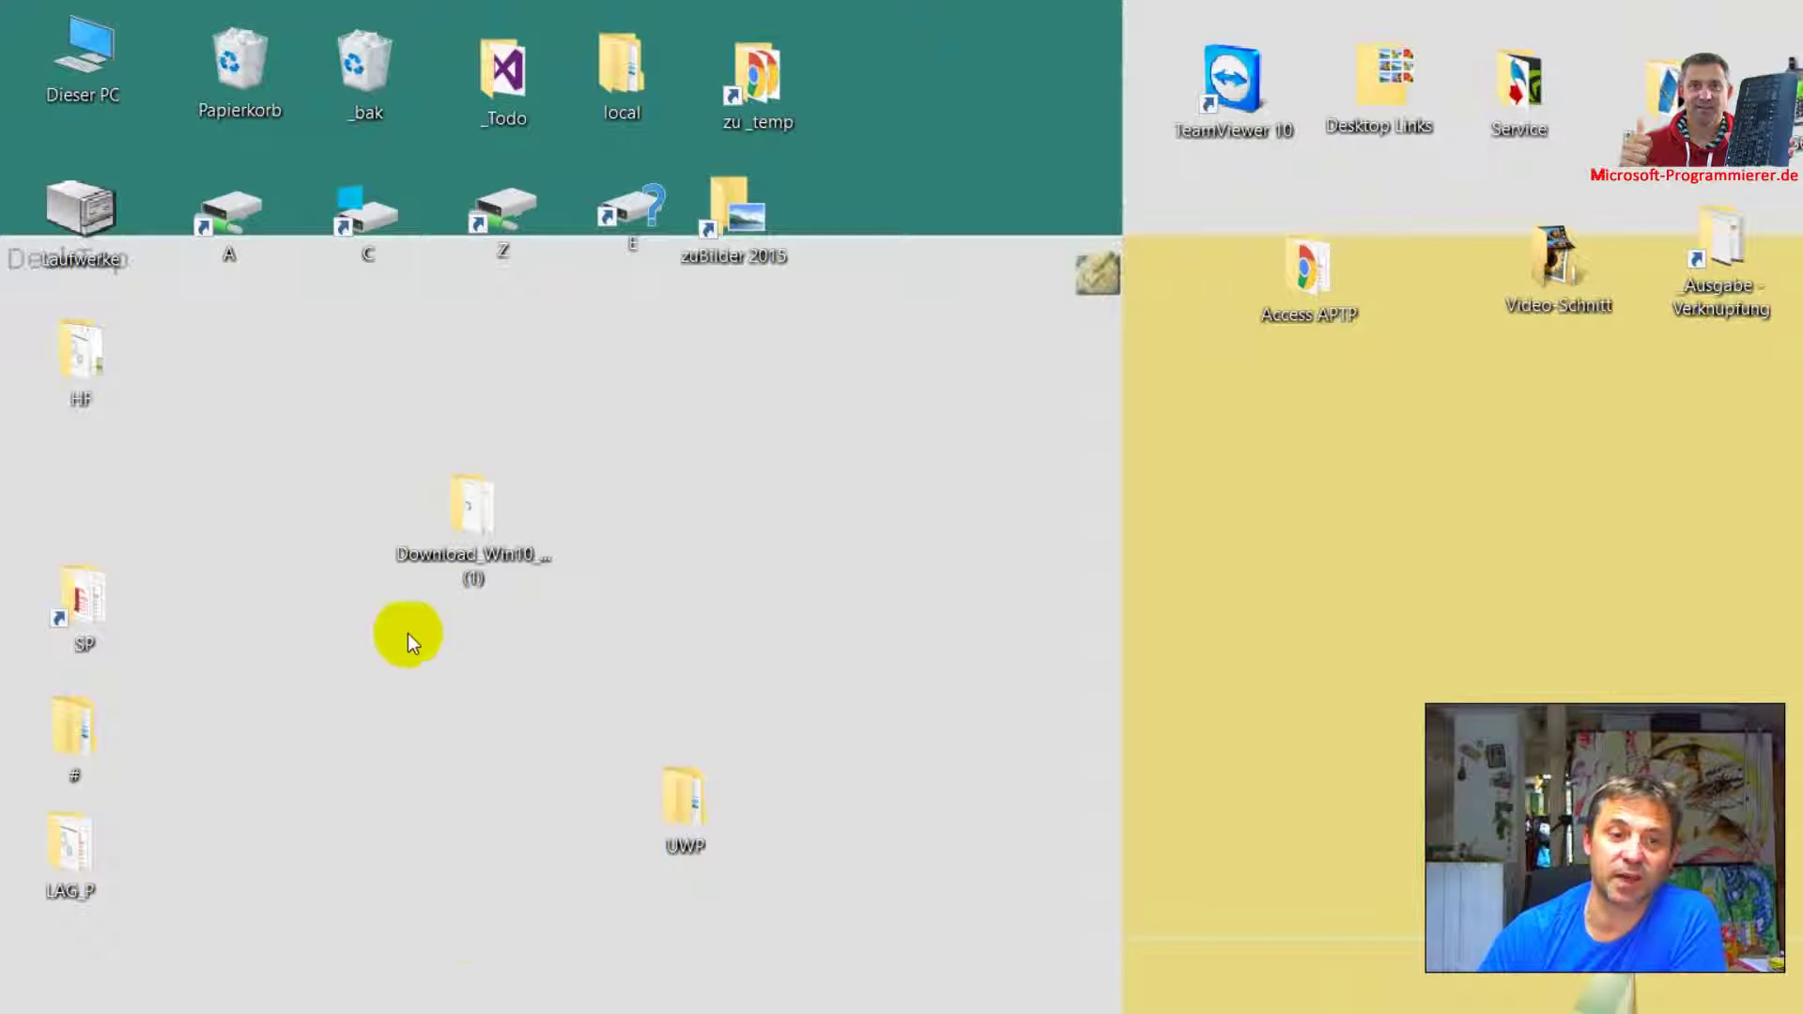
Reopen the recent Dok1.htm stones document from Word's taskbar jump list.
{"action": "right_click", "coordinate": [839, 996]}
{"action": "left_click", "coordinate": [987, 633]}
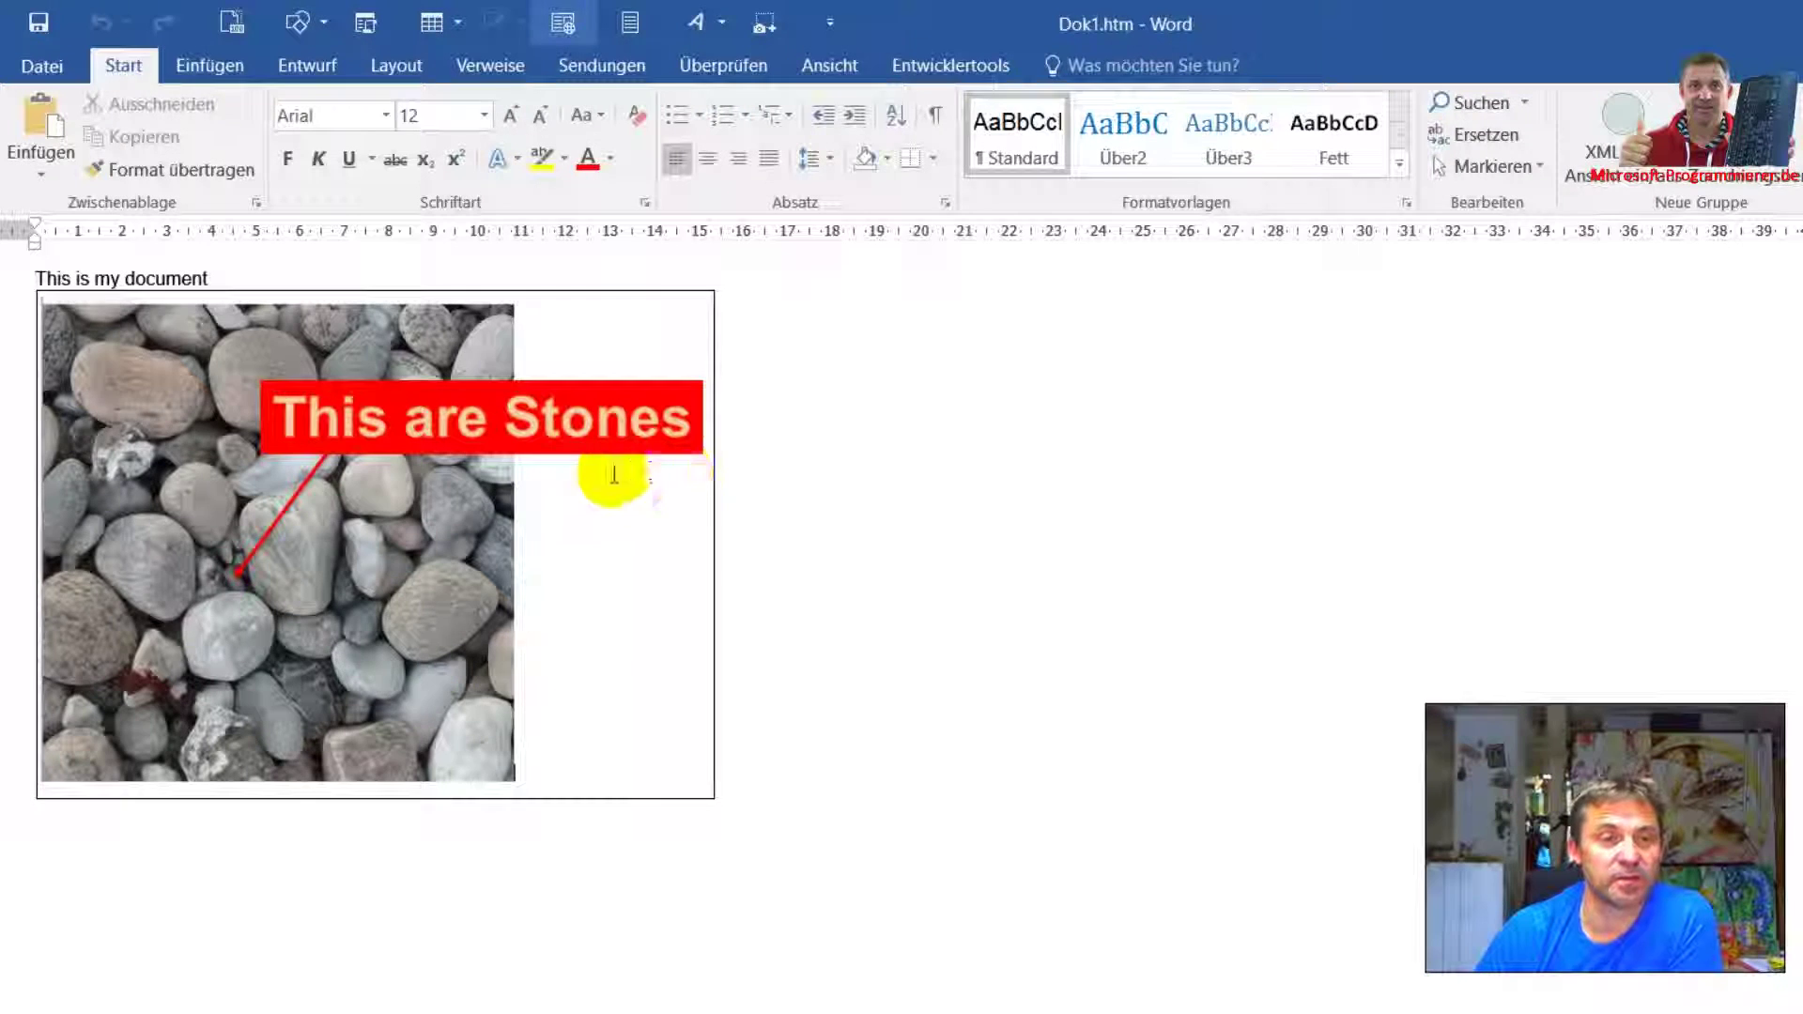
Delete the stones picture with its banner and start an empty line below the text.
{"action": "left_click", "coordinate": [12, 355]}
{"action": "key", "text": "Delete"}
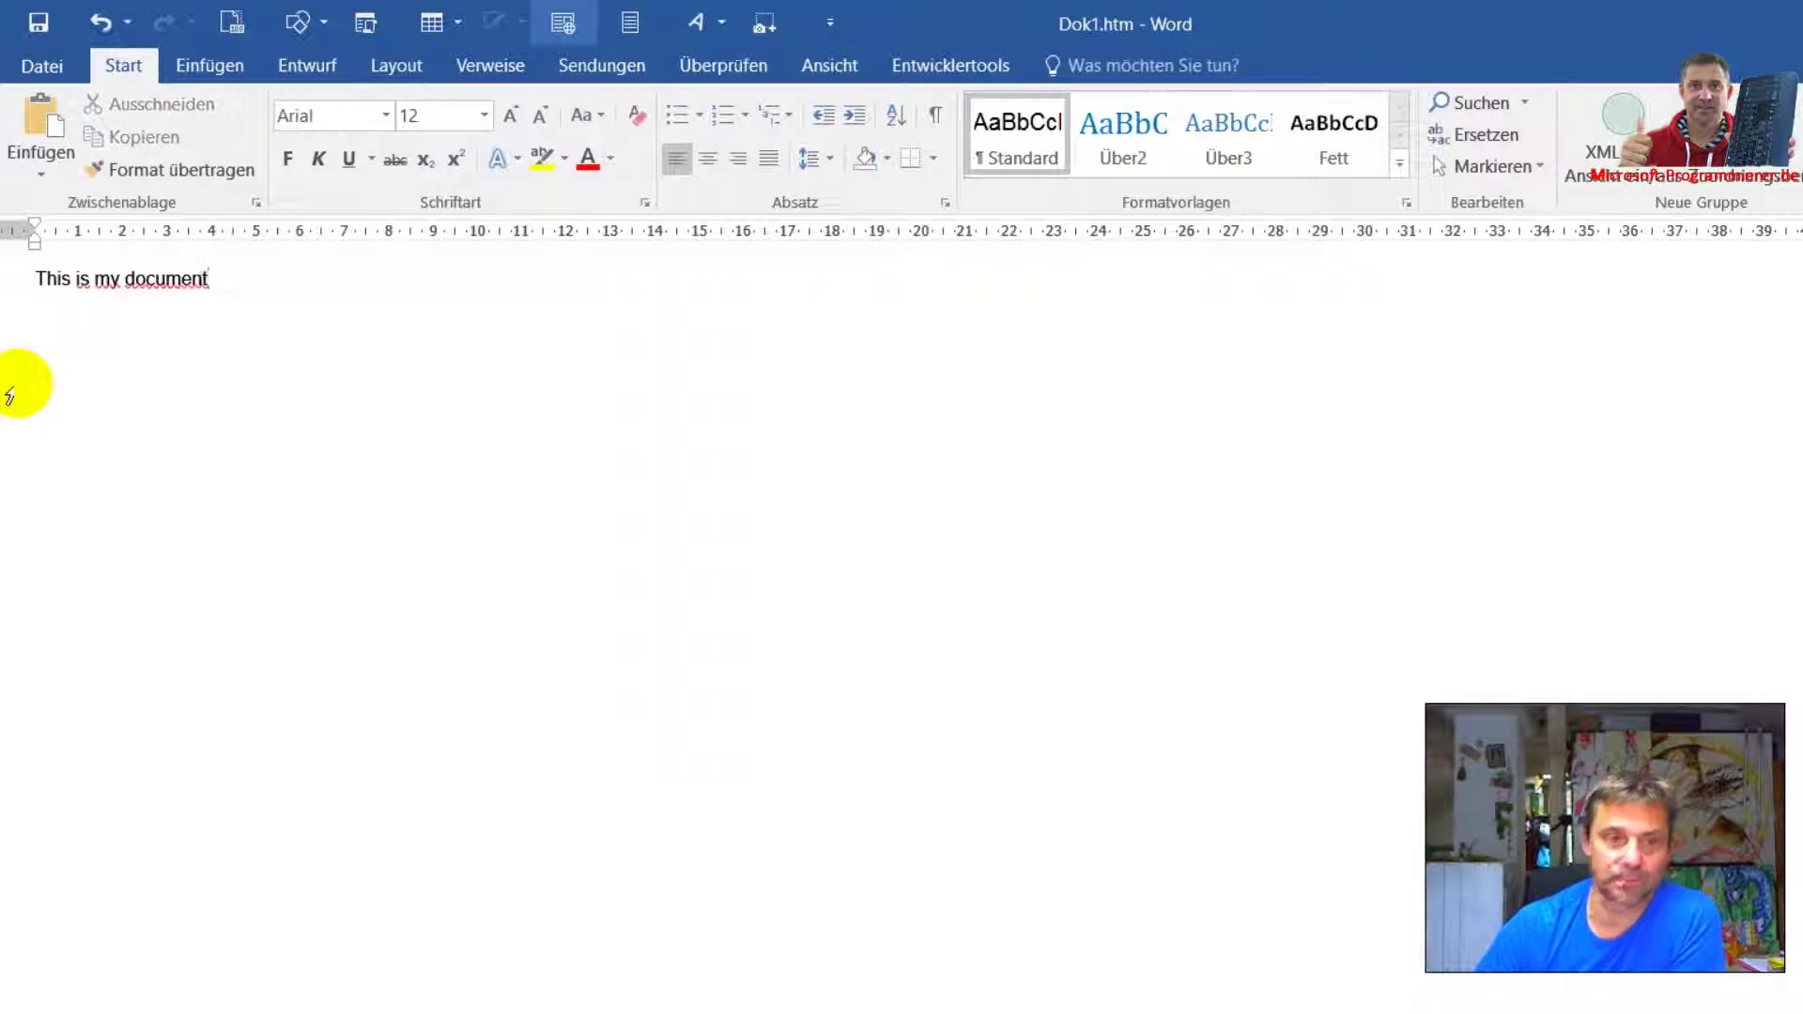
{"action": "key", "text": "Return"}
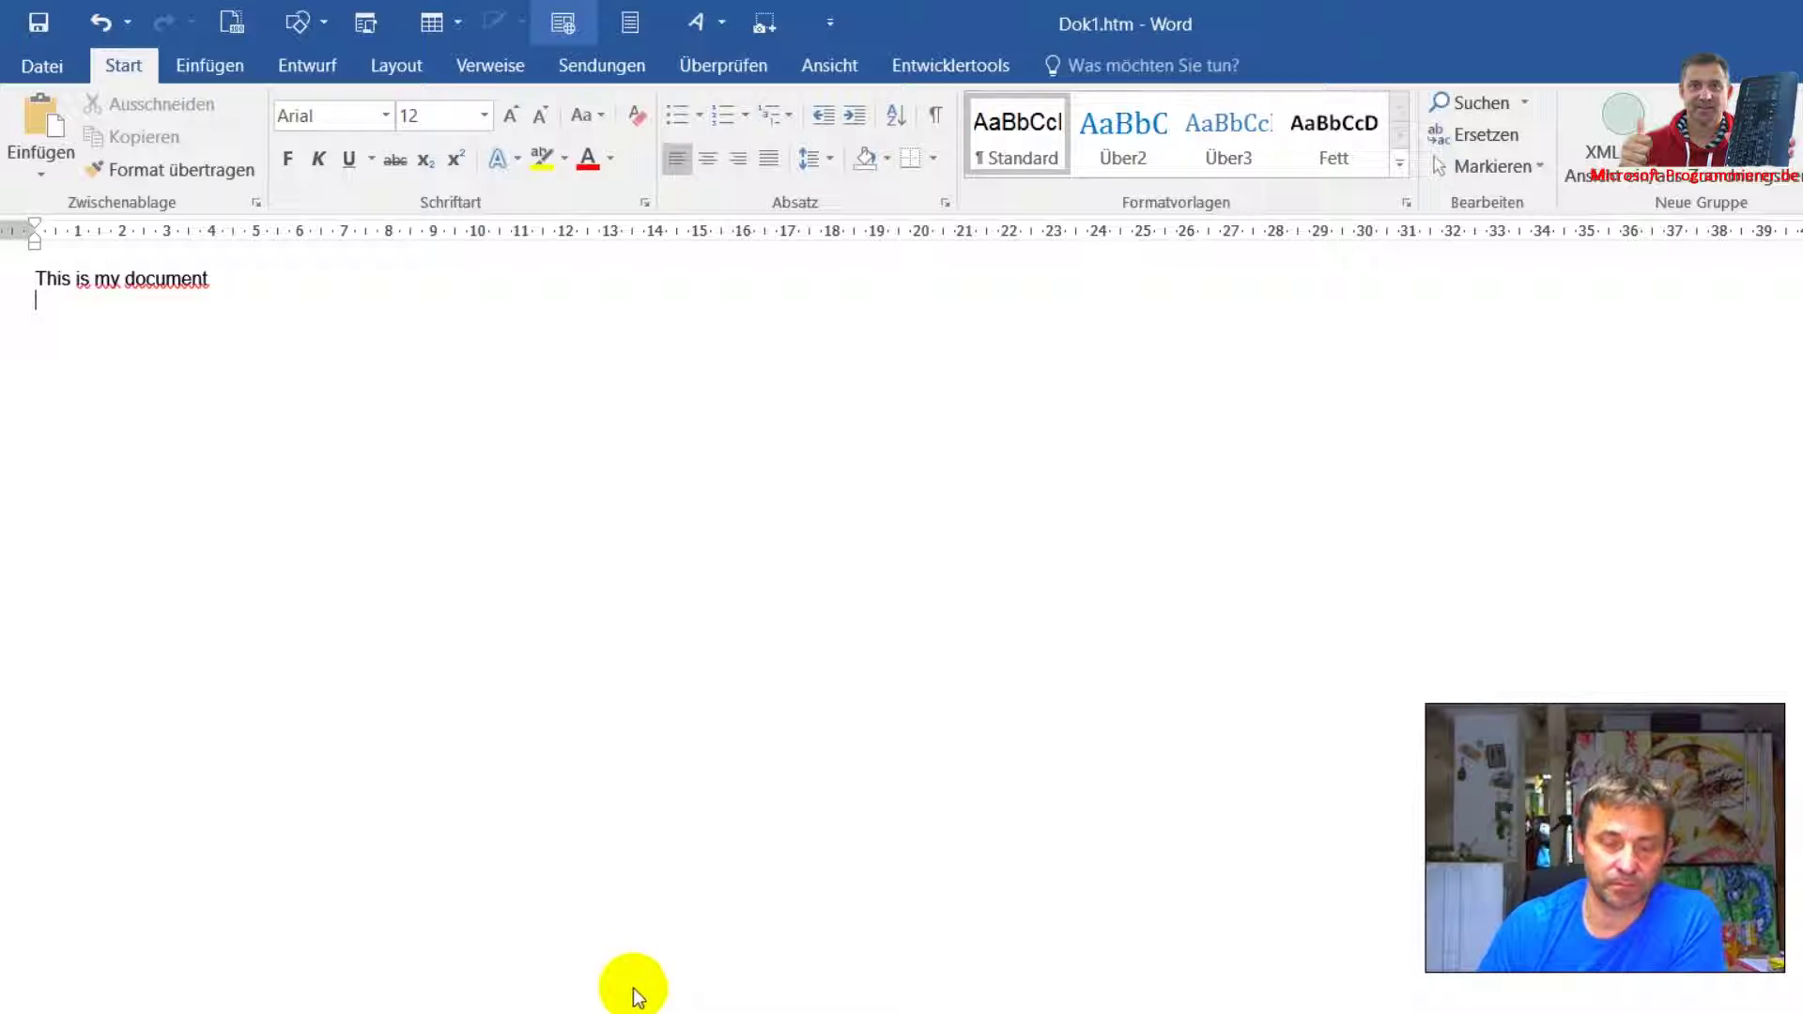
Launch Win10 Photo Gallery from Start, preview the stones photo large, and return to Word to start a capture.
{"action": "left_click", "coordinate": [31, 997]}
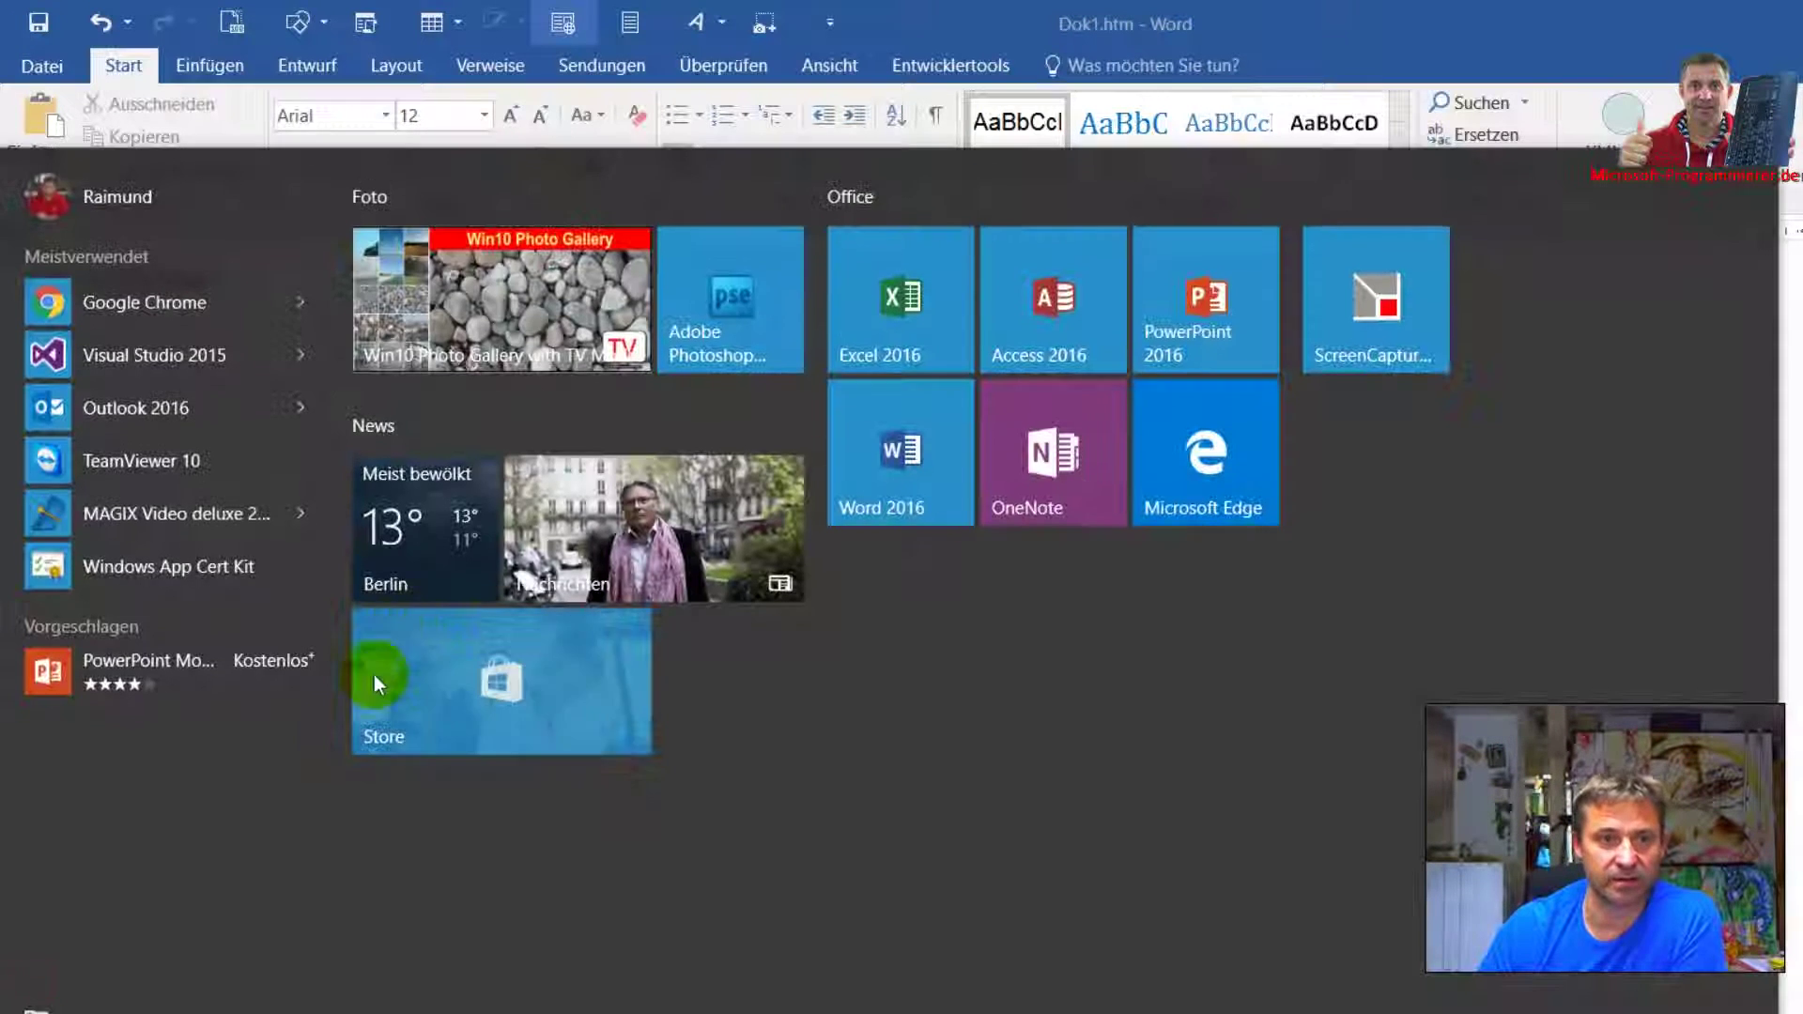
{"action": "left_click", "coordinate": [375, 301]}
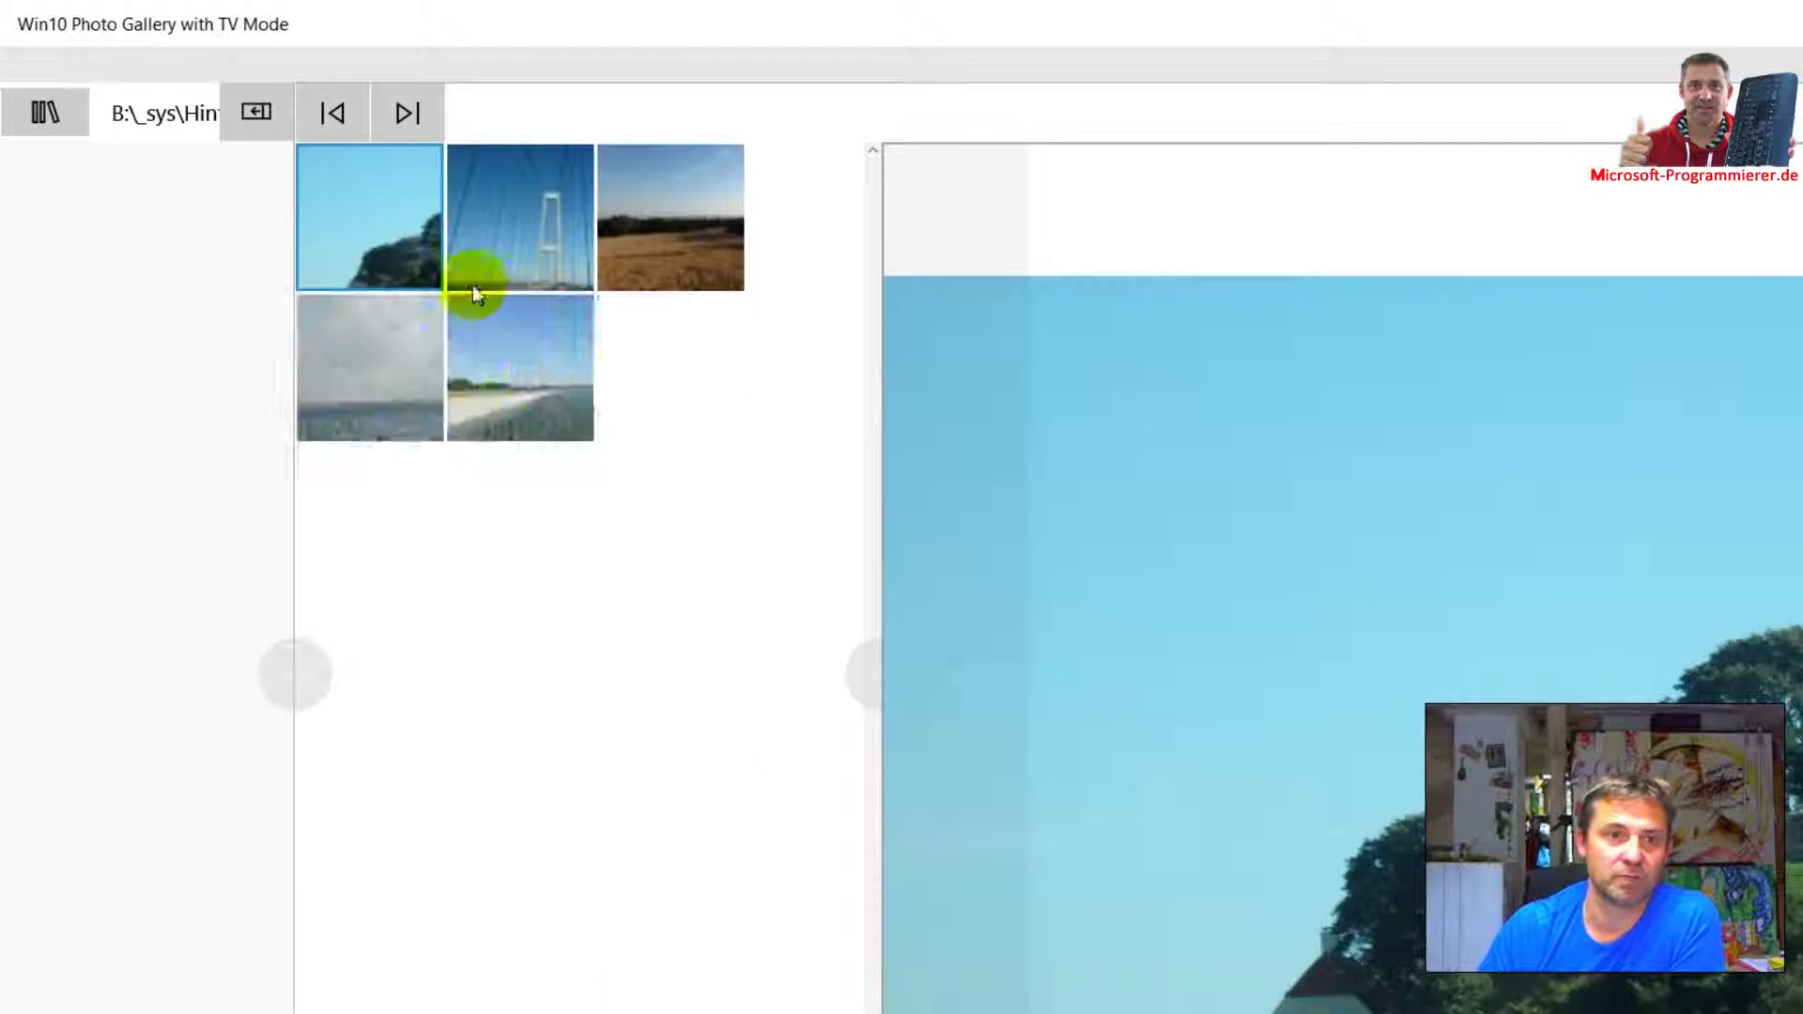
{"action": "left_click", "coordinate": [664, 514]}
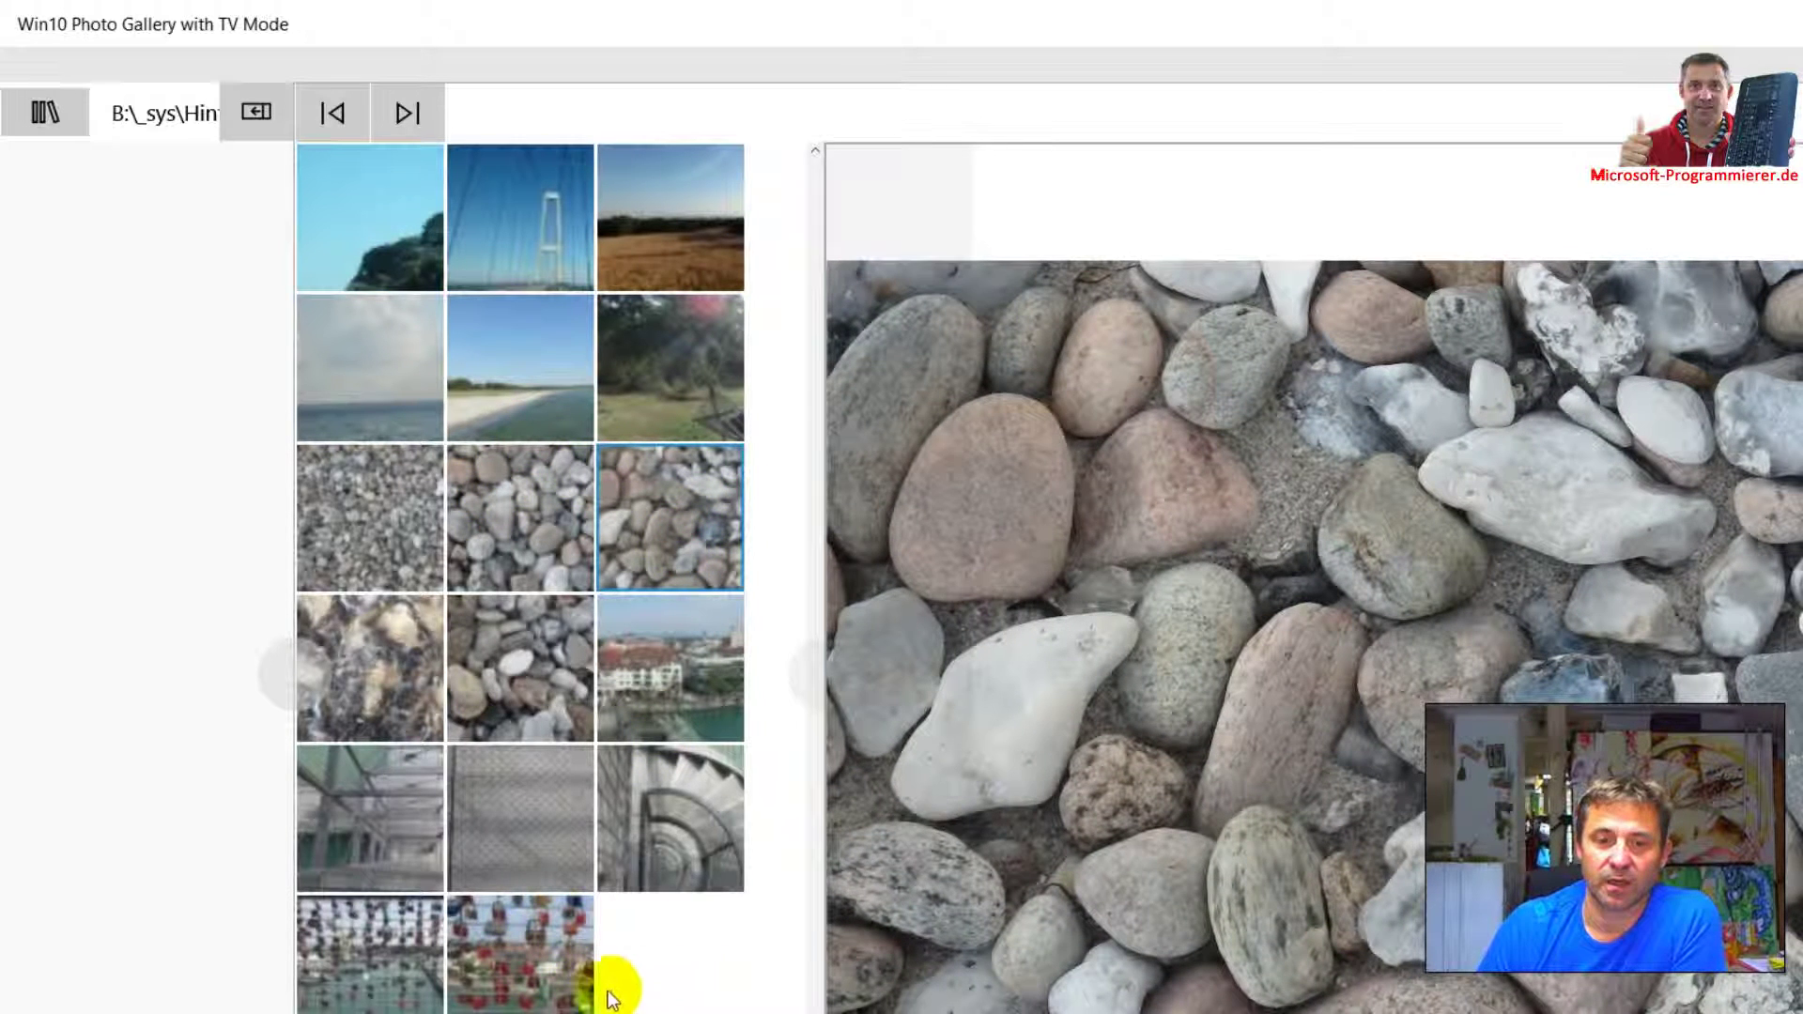
{"action": "left_click", "coordinate": [817, 1006]}
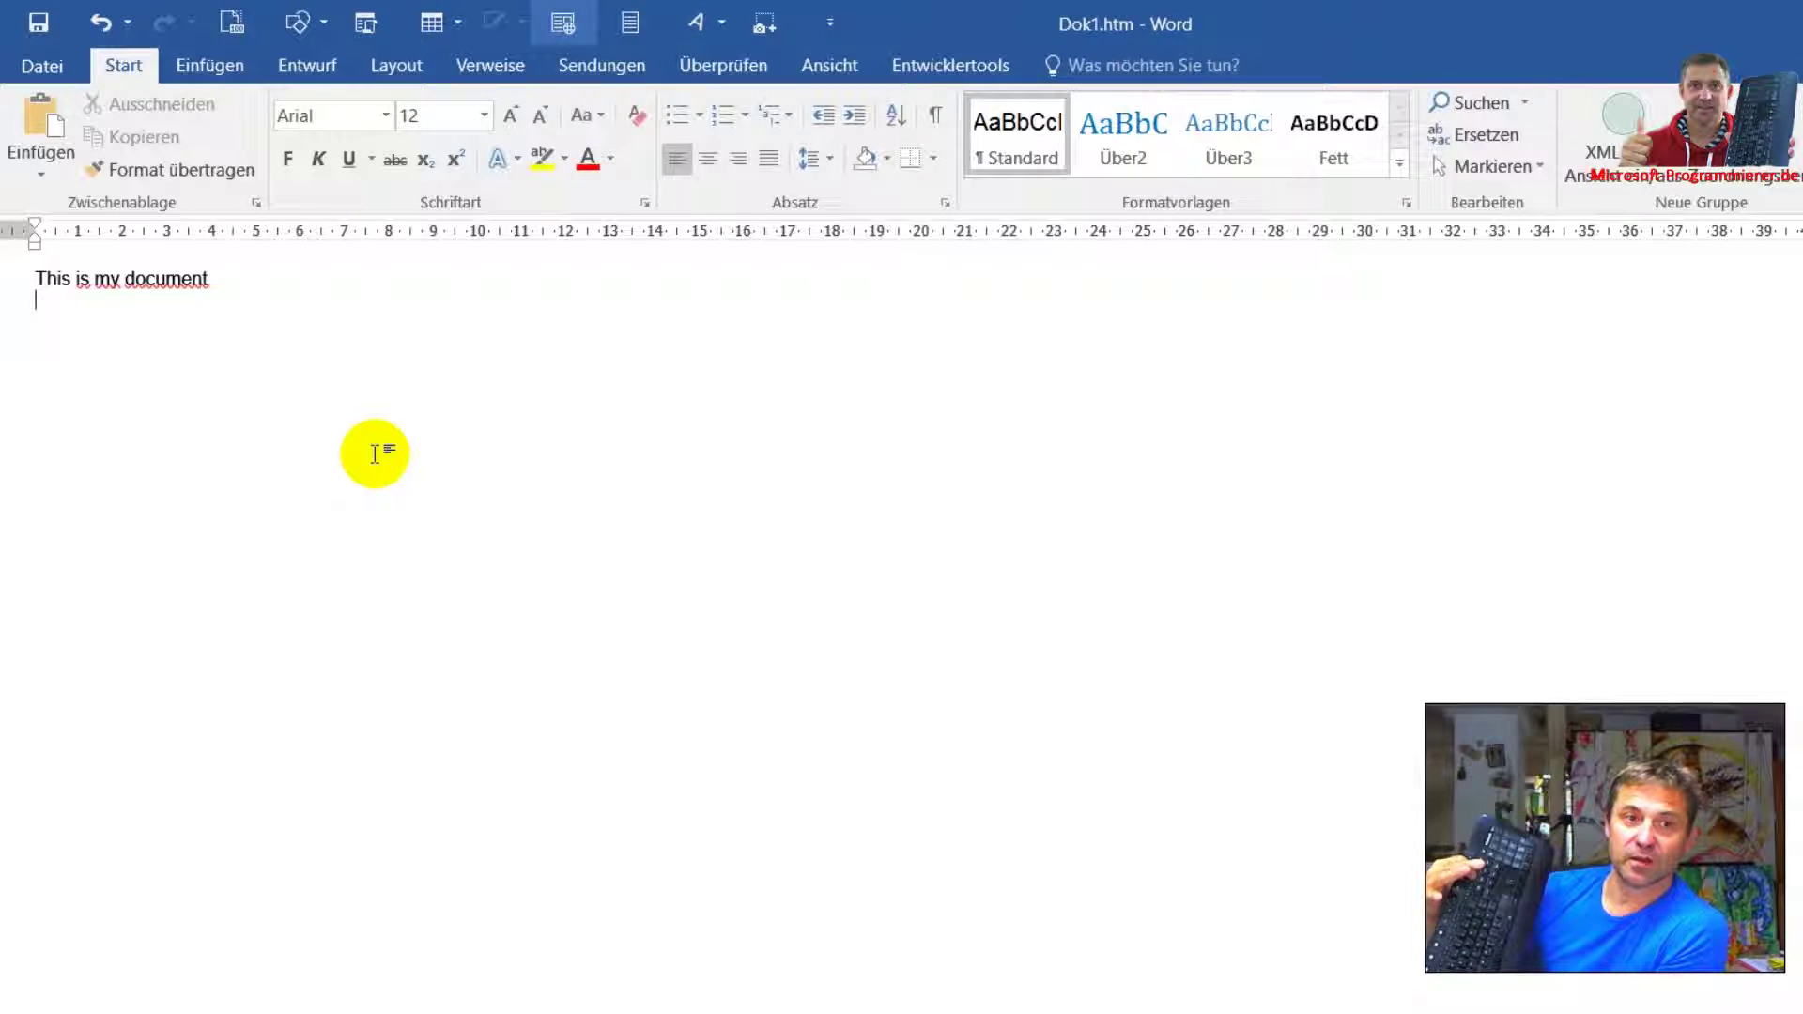
{"action": "key", "text": "Print"}
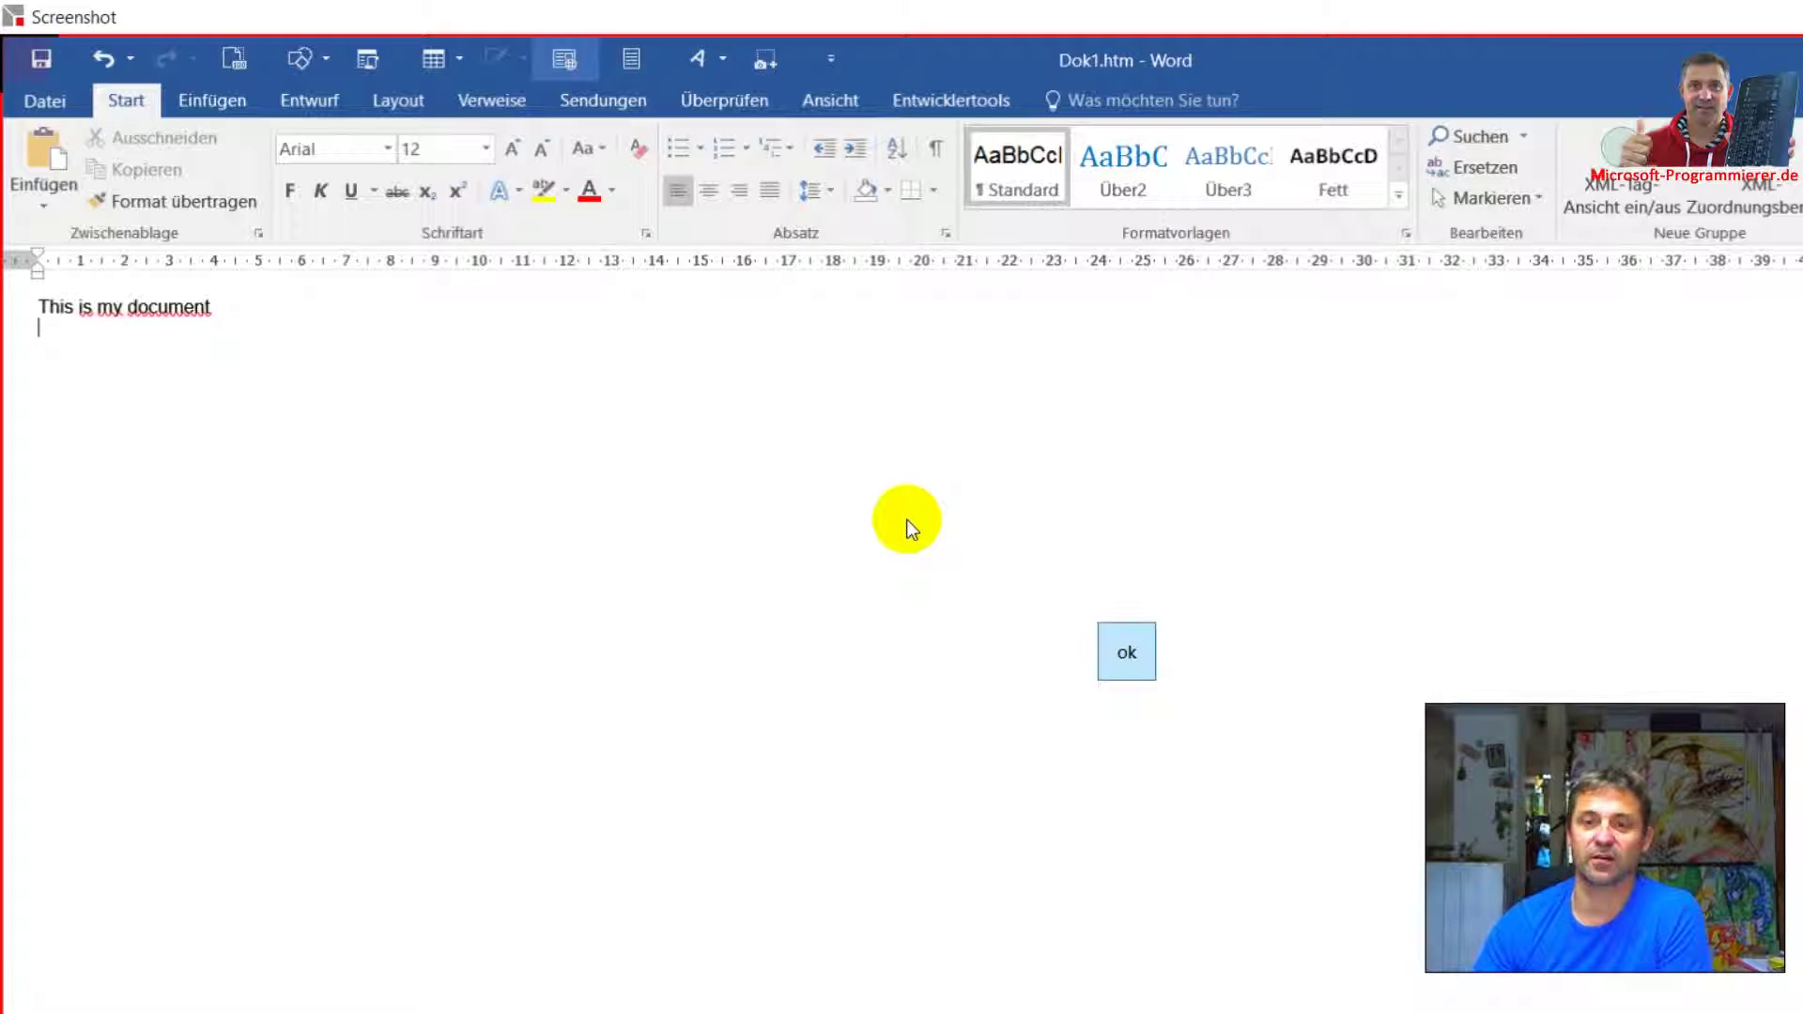
Cancel the Word capture, switch to the gallery and capture the screen with the stones photo.
{"action": "key", "text": "Return"}
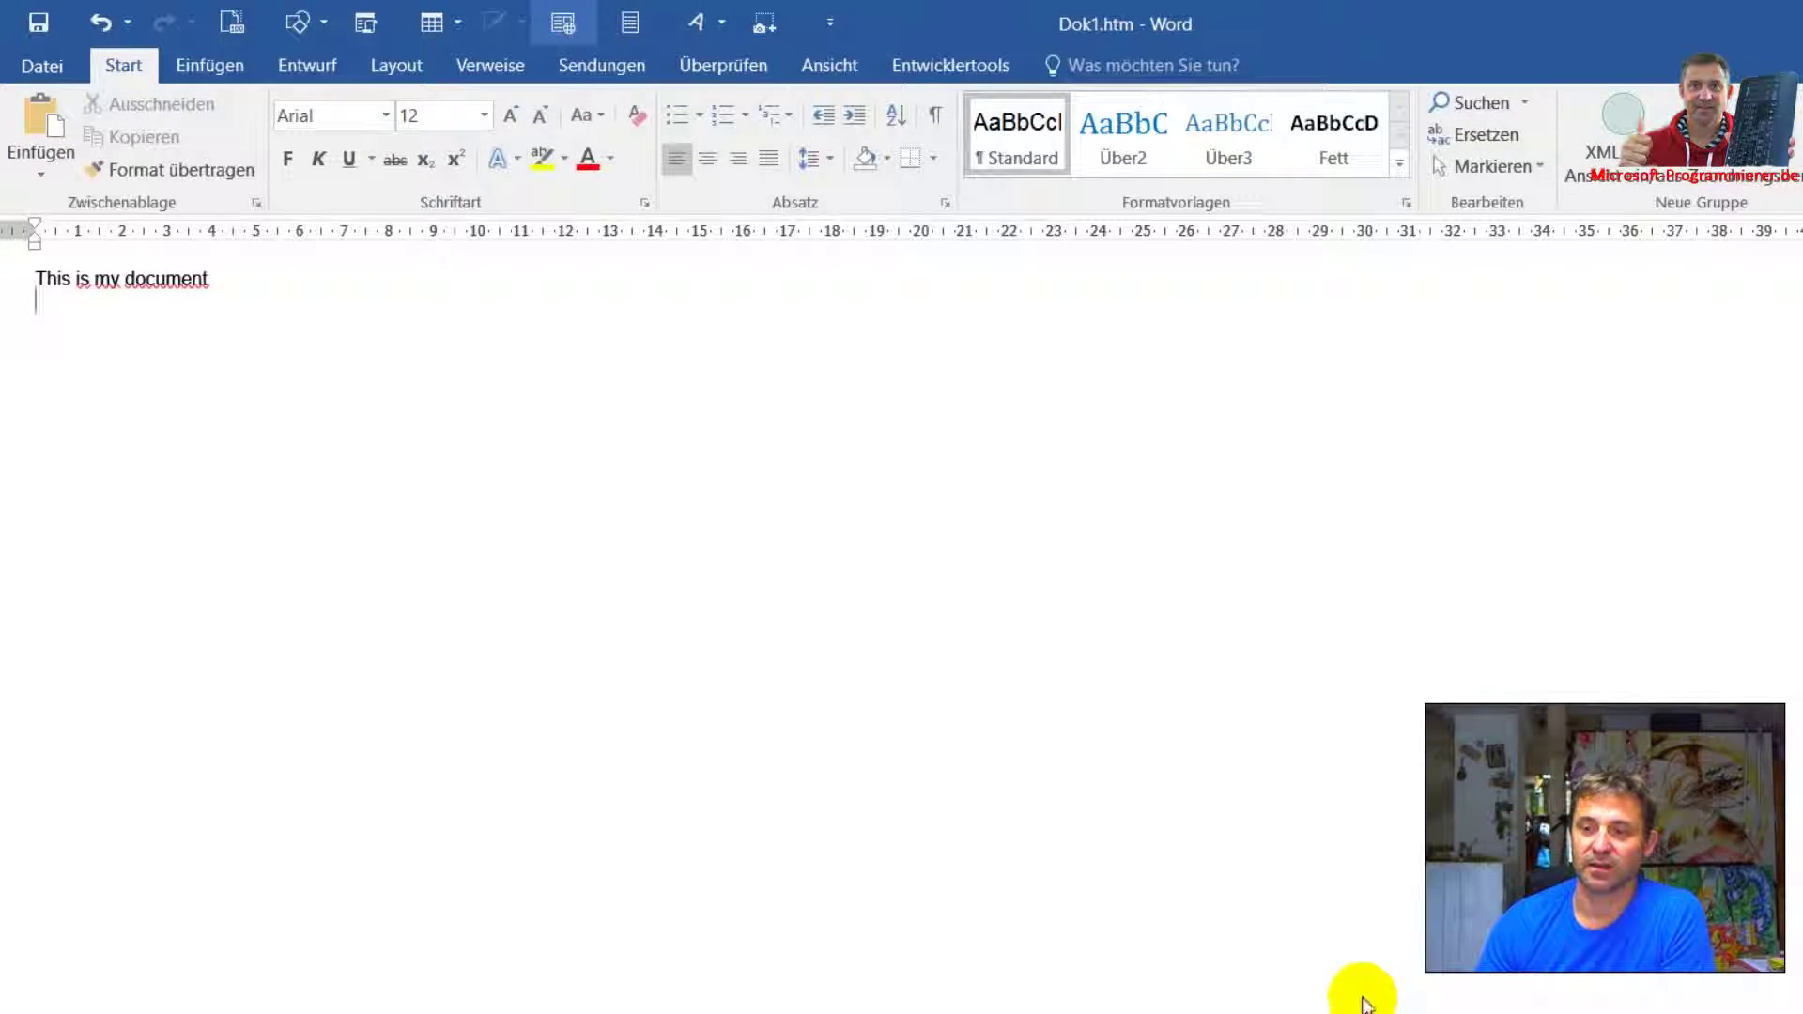
{"action": "left_click", "coordinate": [1364, 1000]}
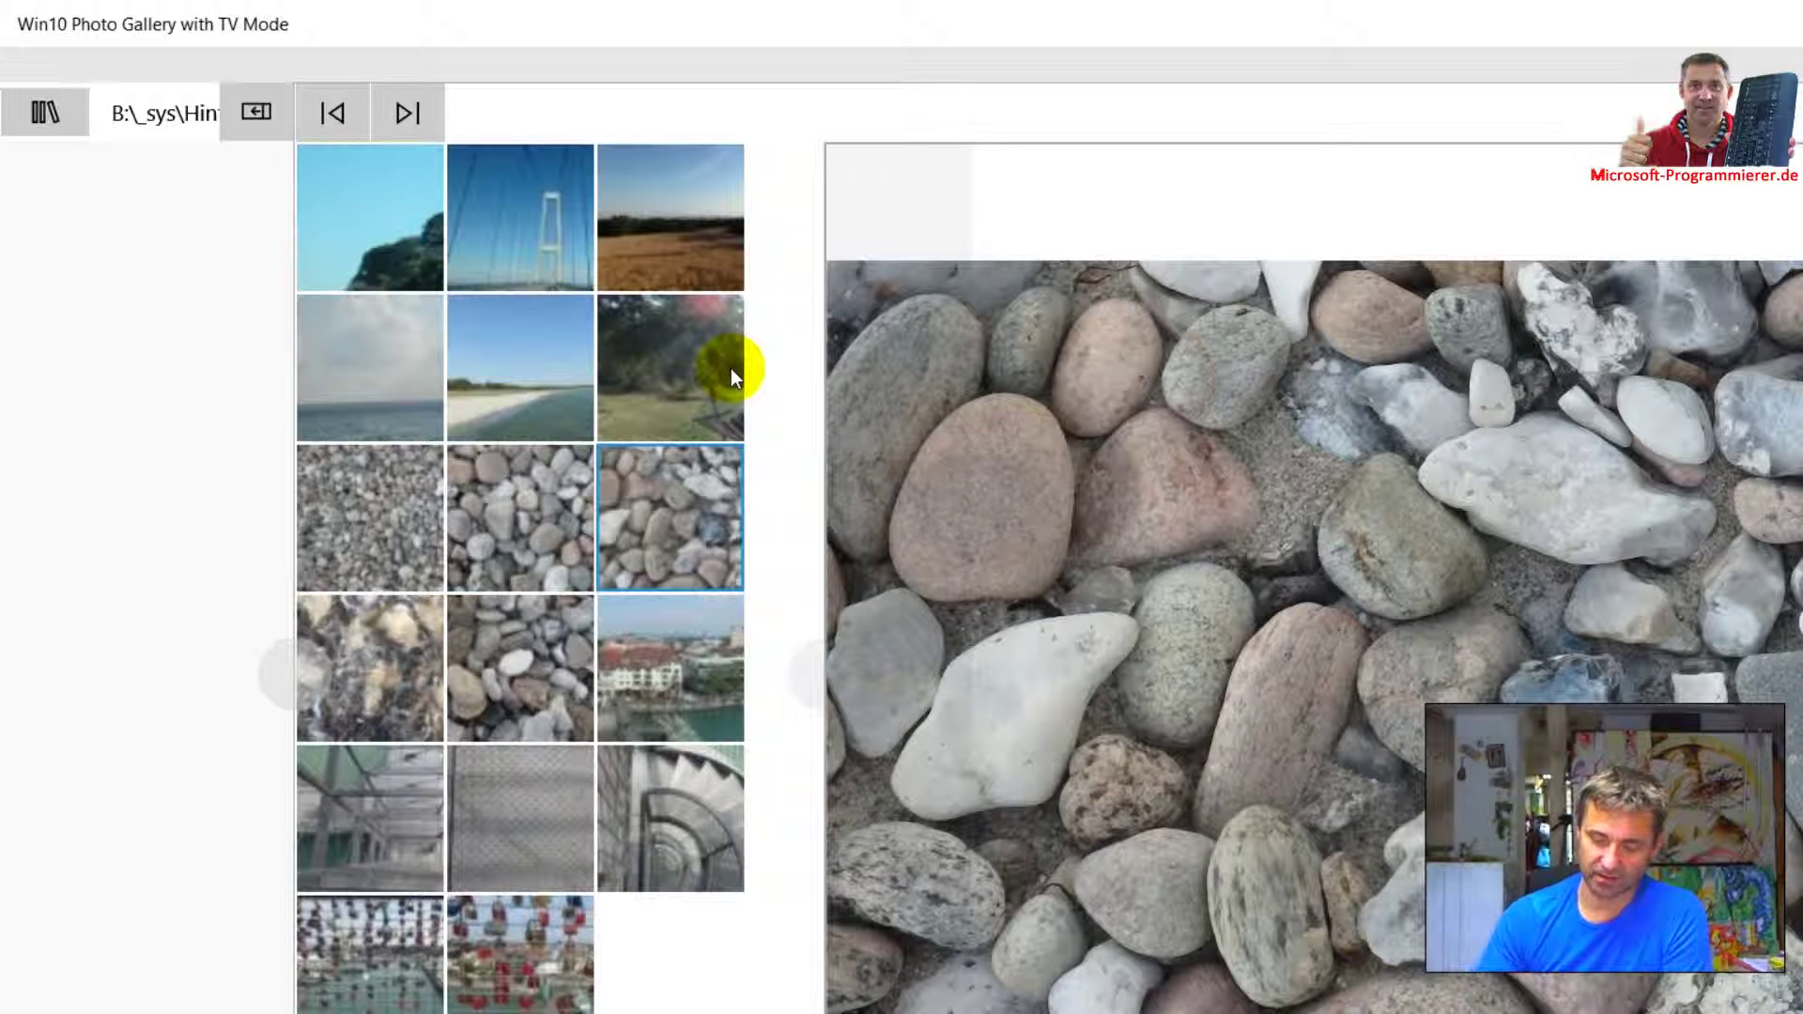
{"action": "key", "text": "Print"}
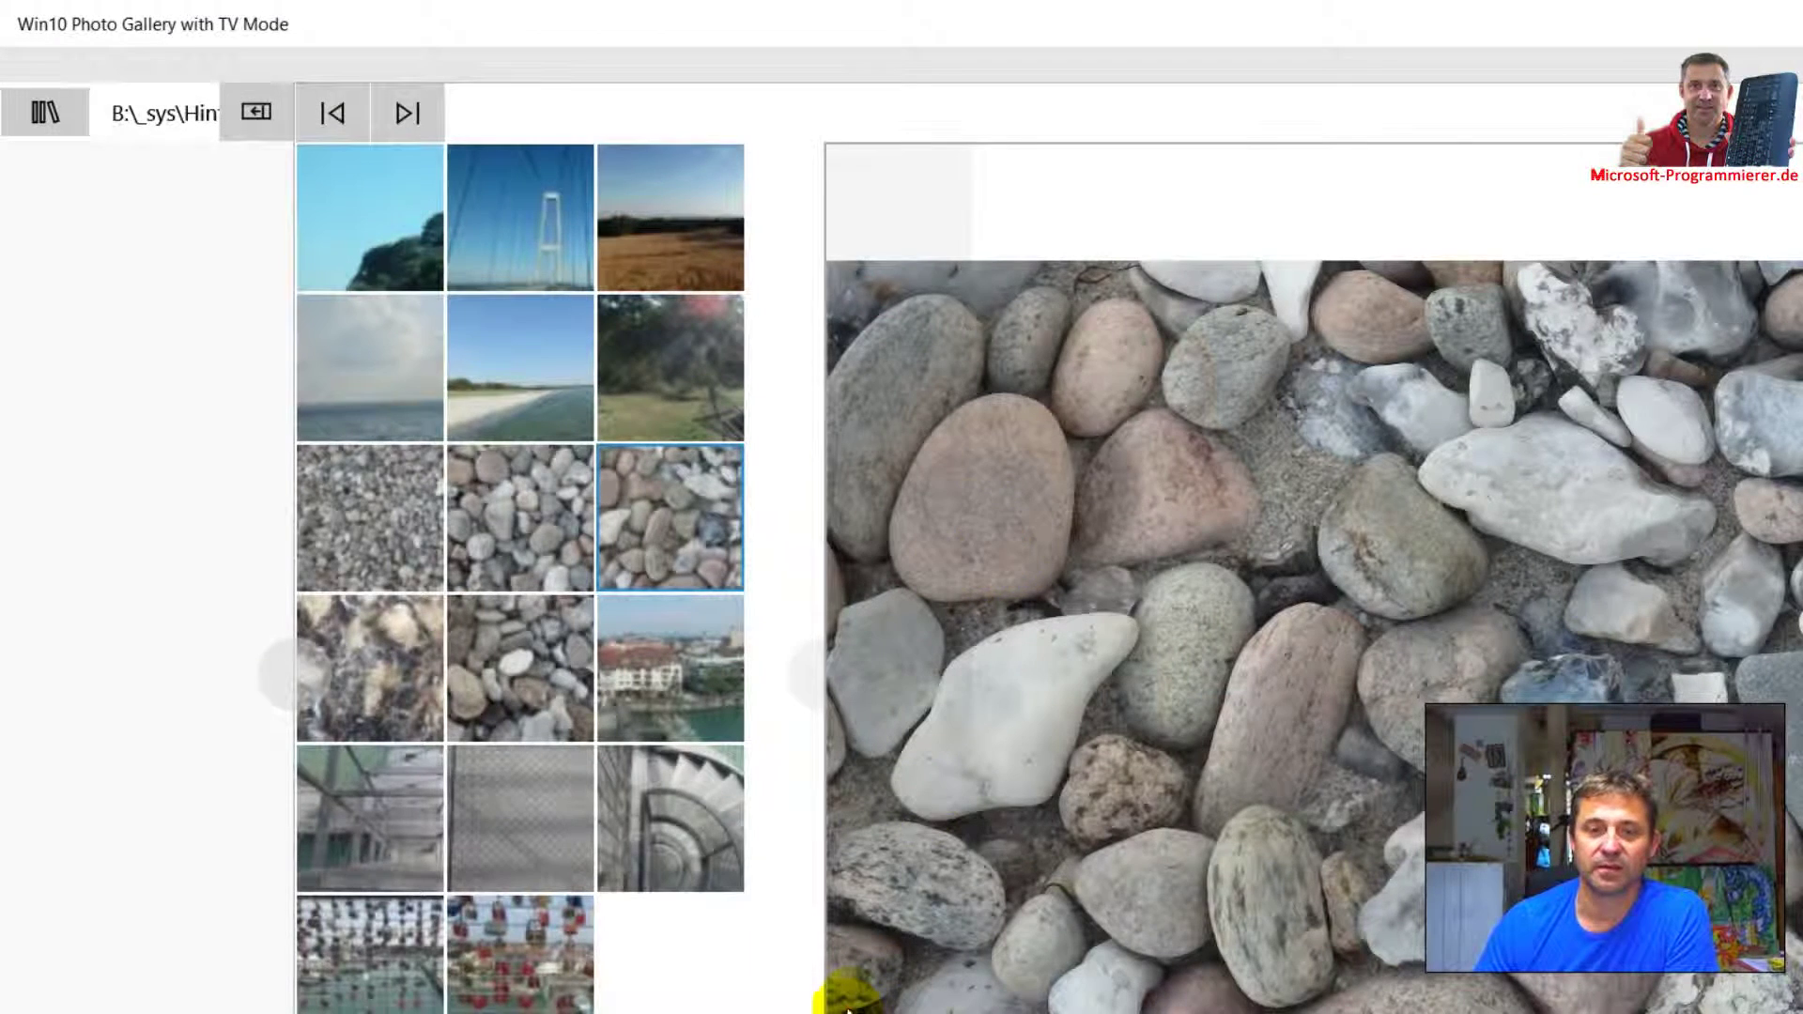
Paste the captured stones photo on the empty line and shrink it to about half size.
{"action": "left_click", "coordinate": [846, 1006]}
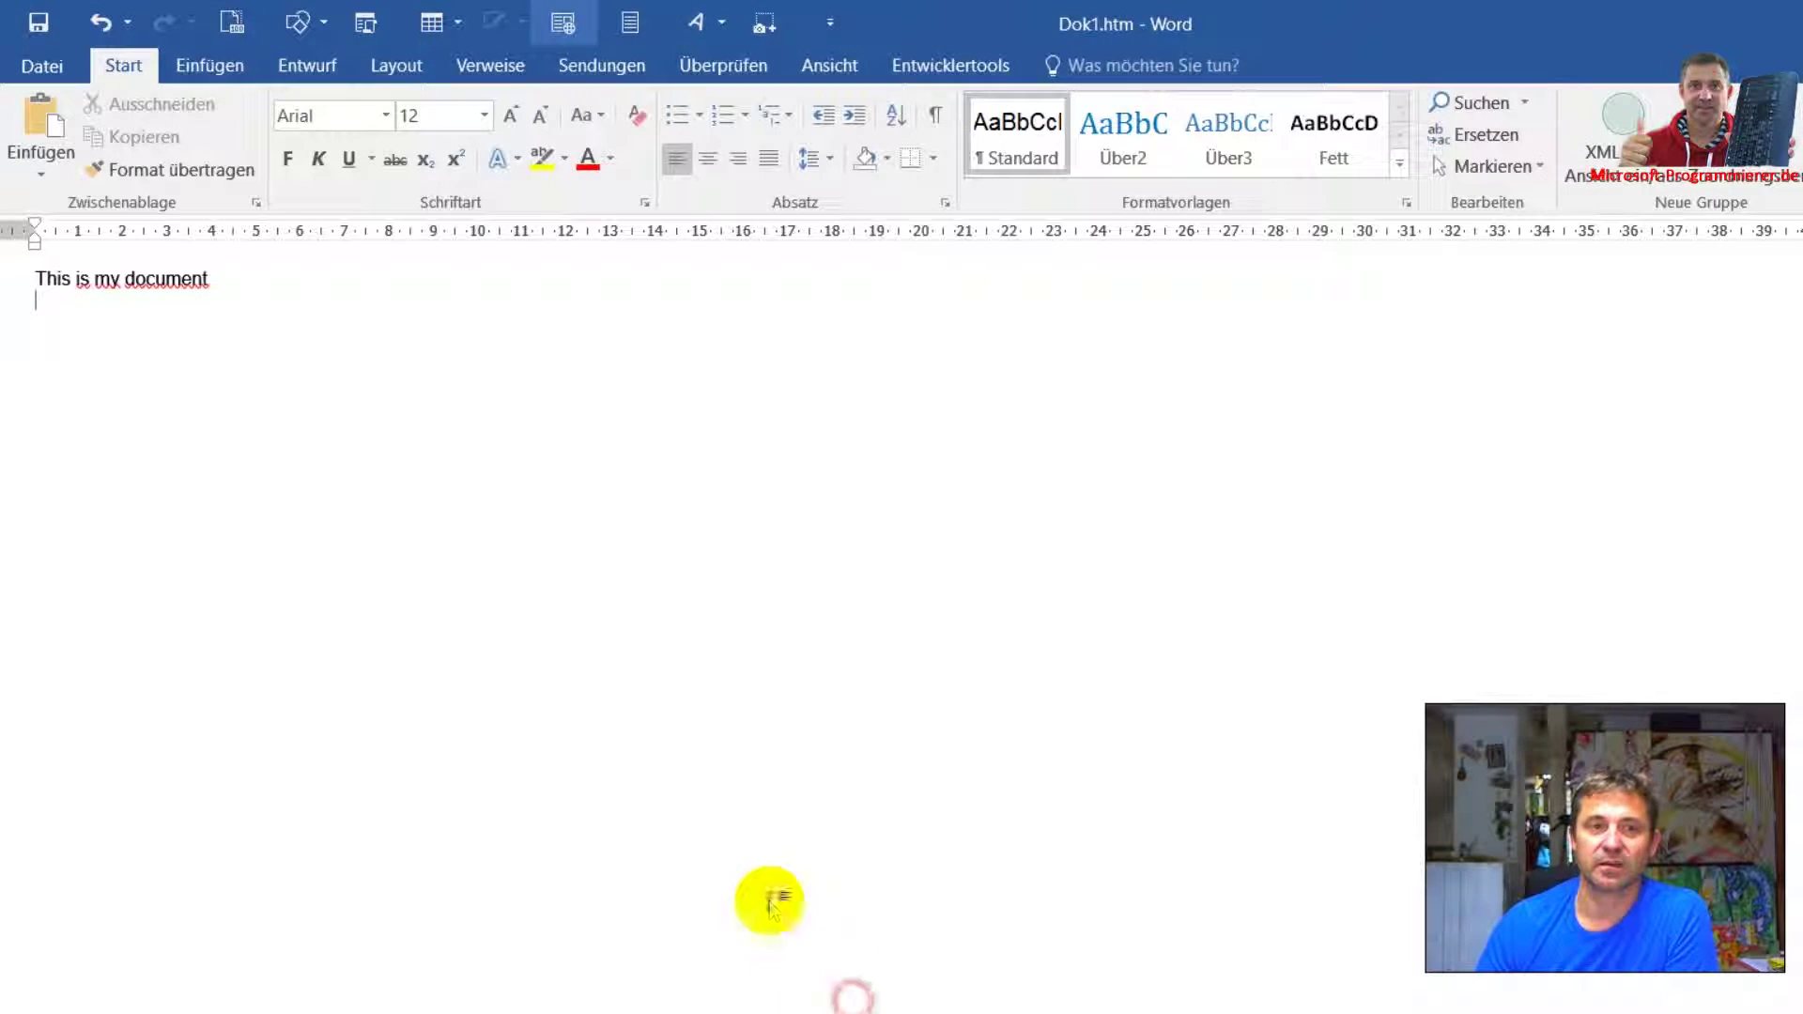
{"action": "right_click", "coordinate": [120, 312]}
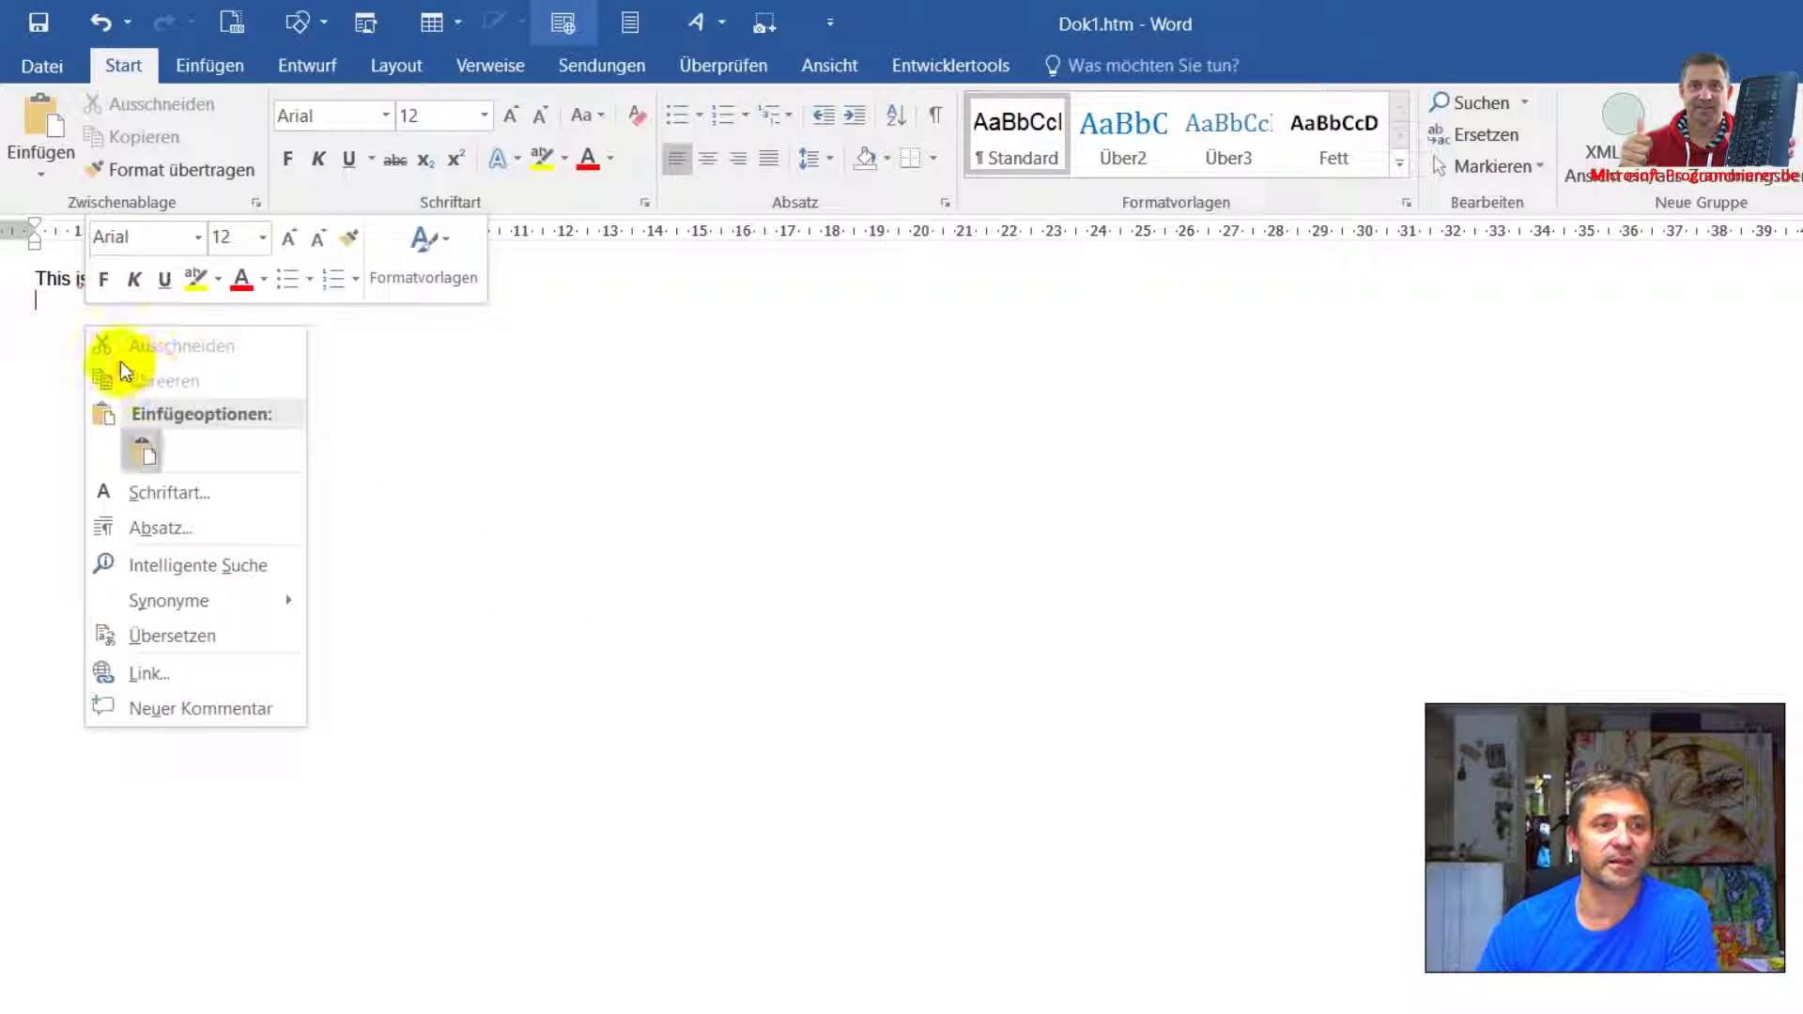
{"action": "left_click", "coordinate": [145, 453]}
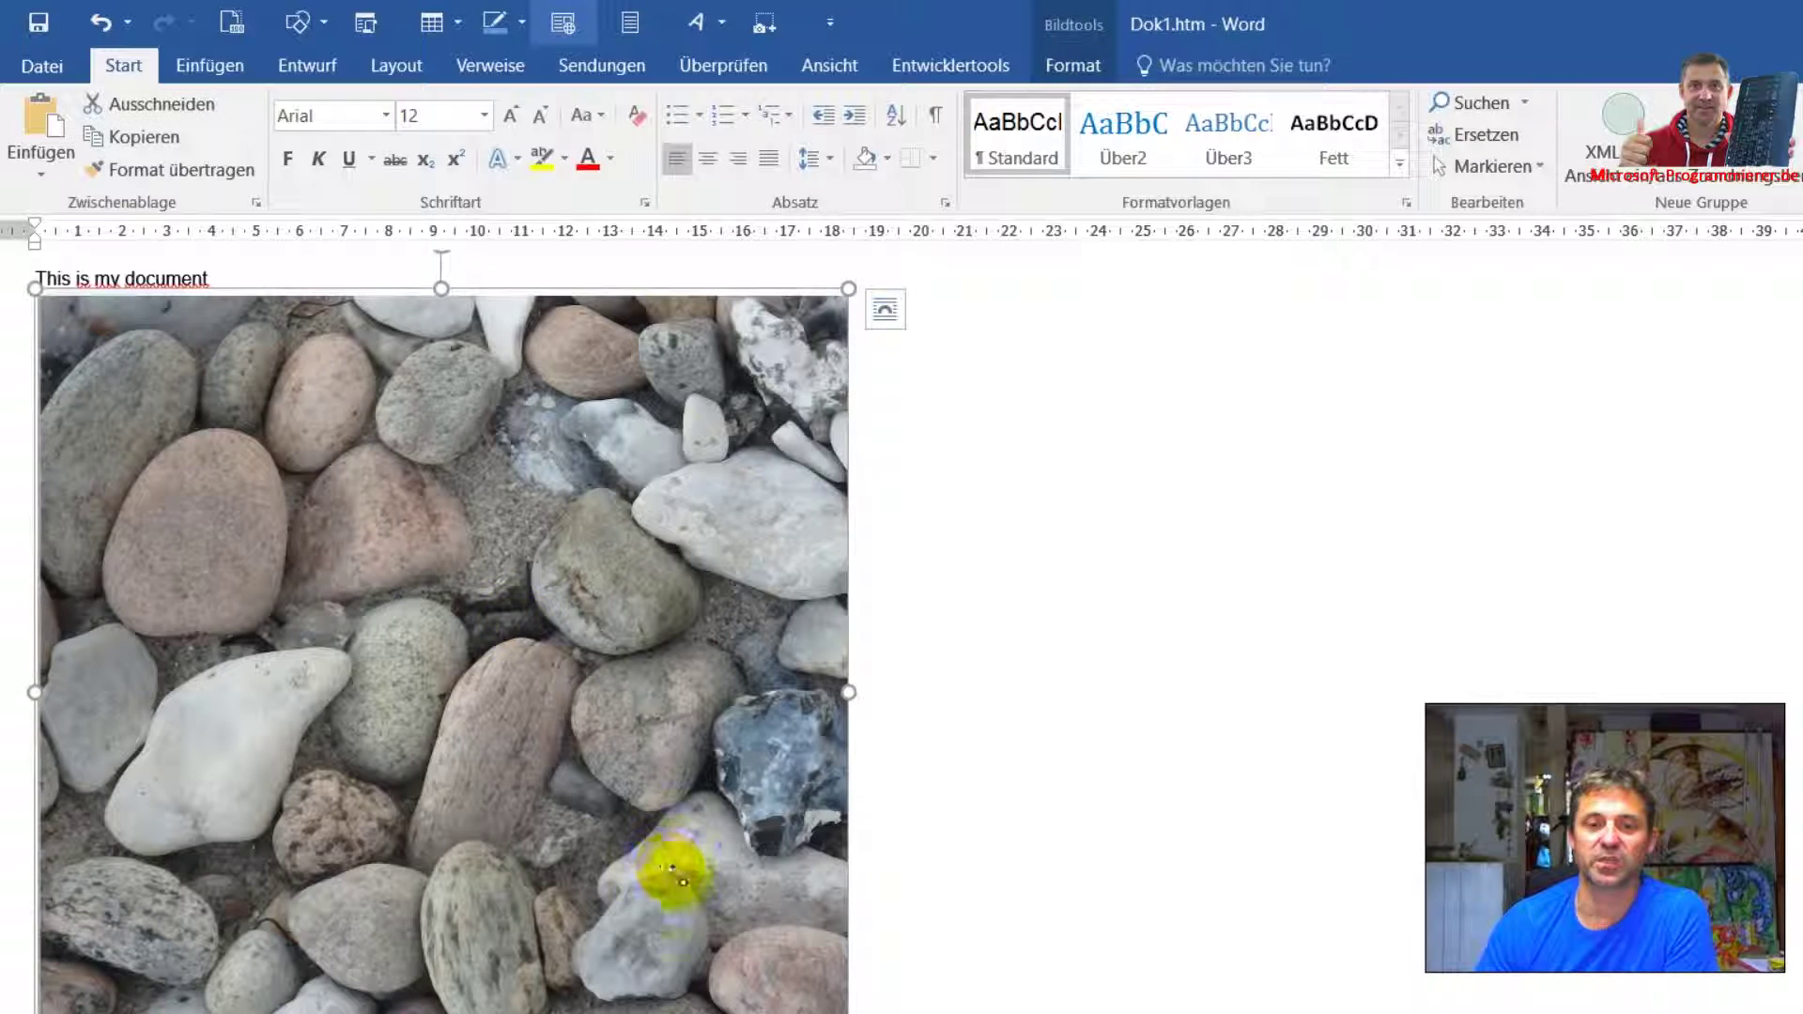
{"action": "left_click_drag", "start_coordinate": [676, 862], "coordinate": [313, 596]}
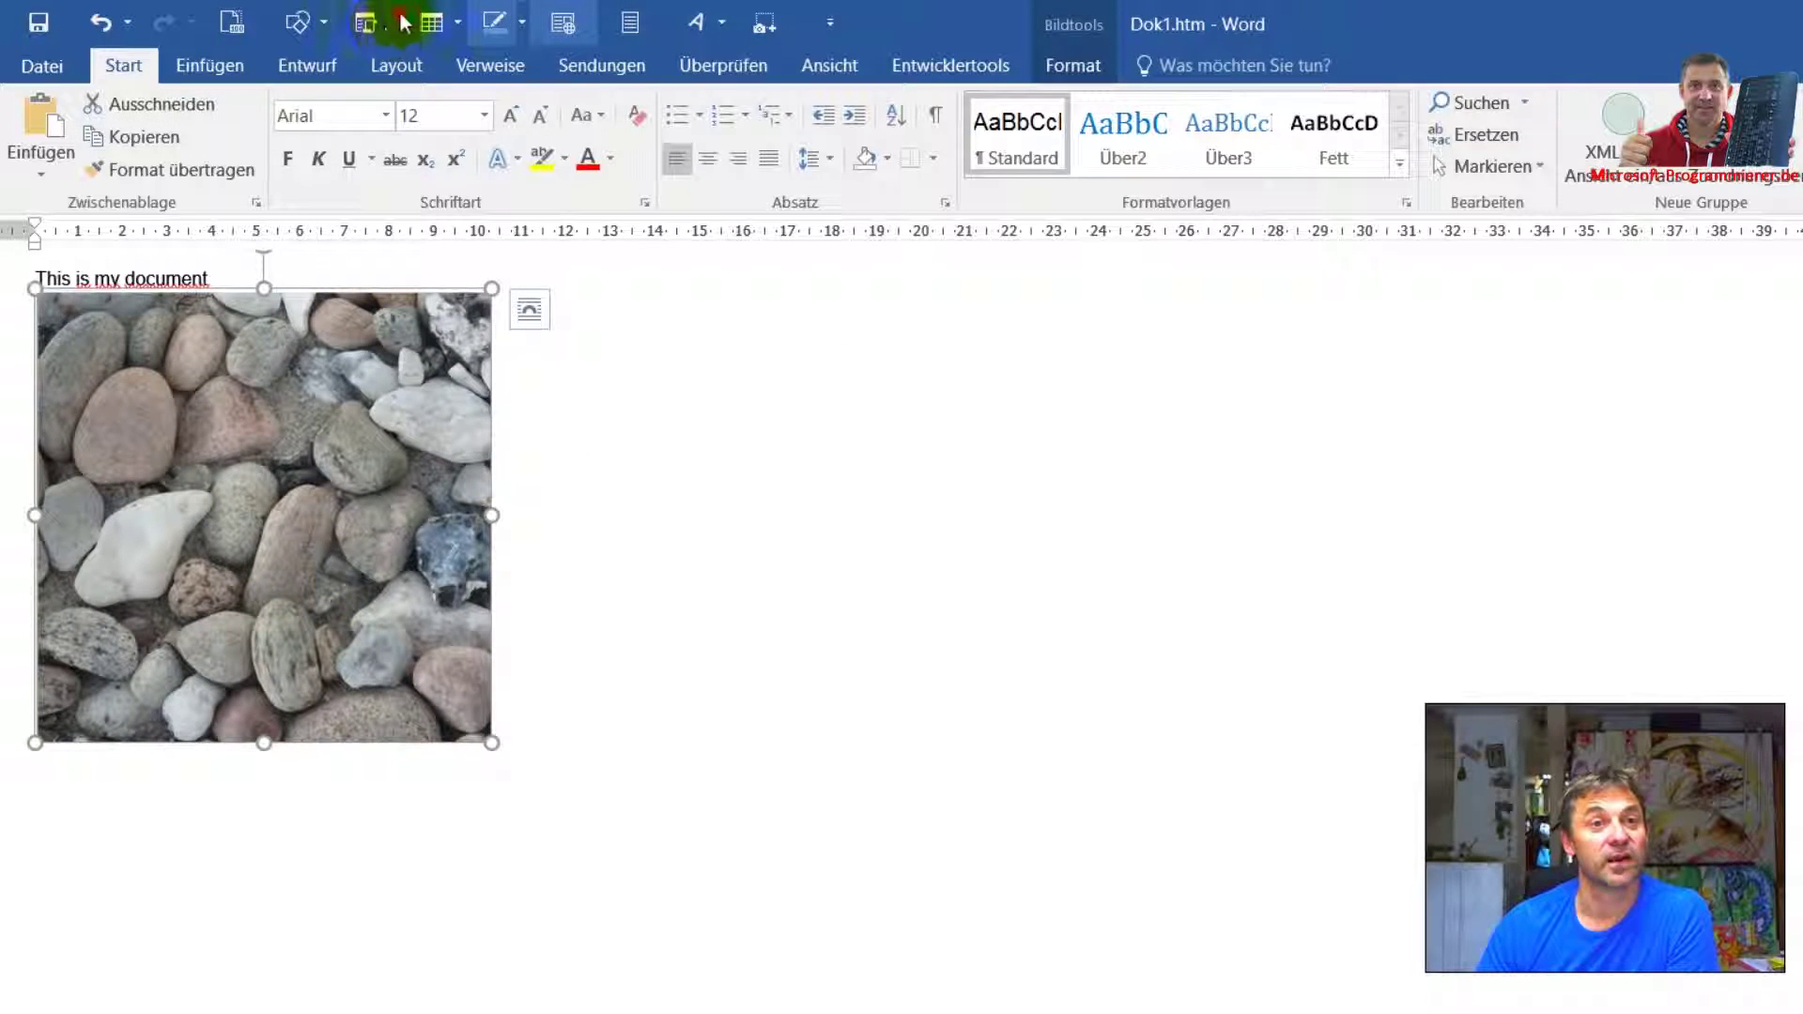
{"action": "left_click", "coordinate": [524, 478]}
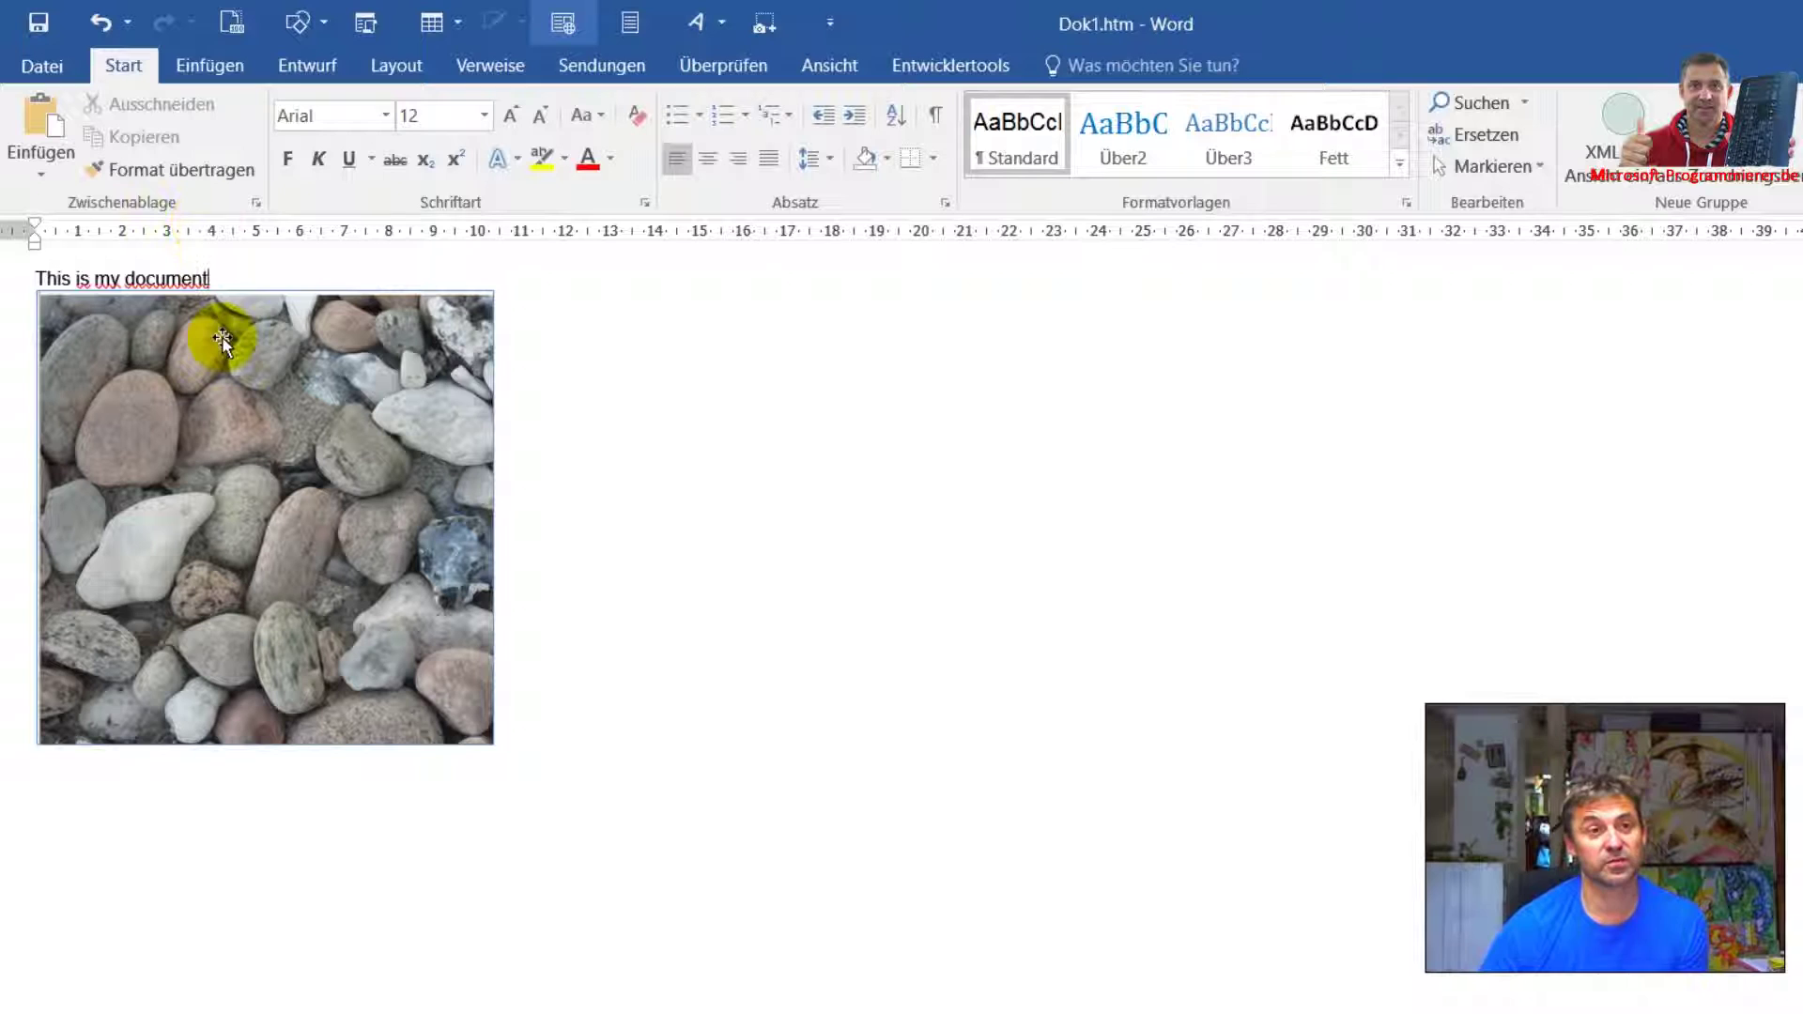
{"action": "left_click", "coordinate": [298, 23]}
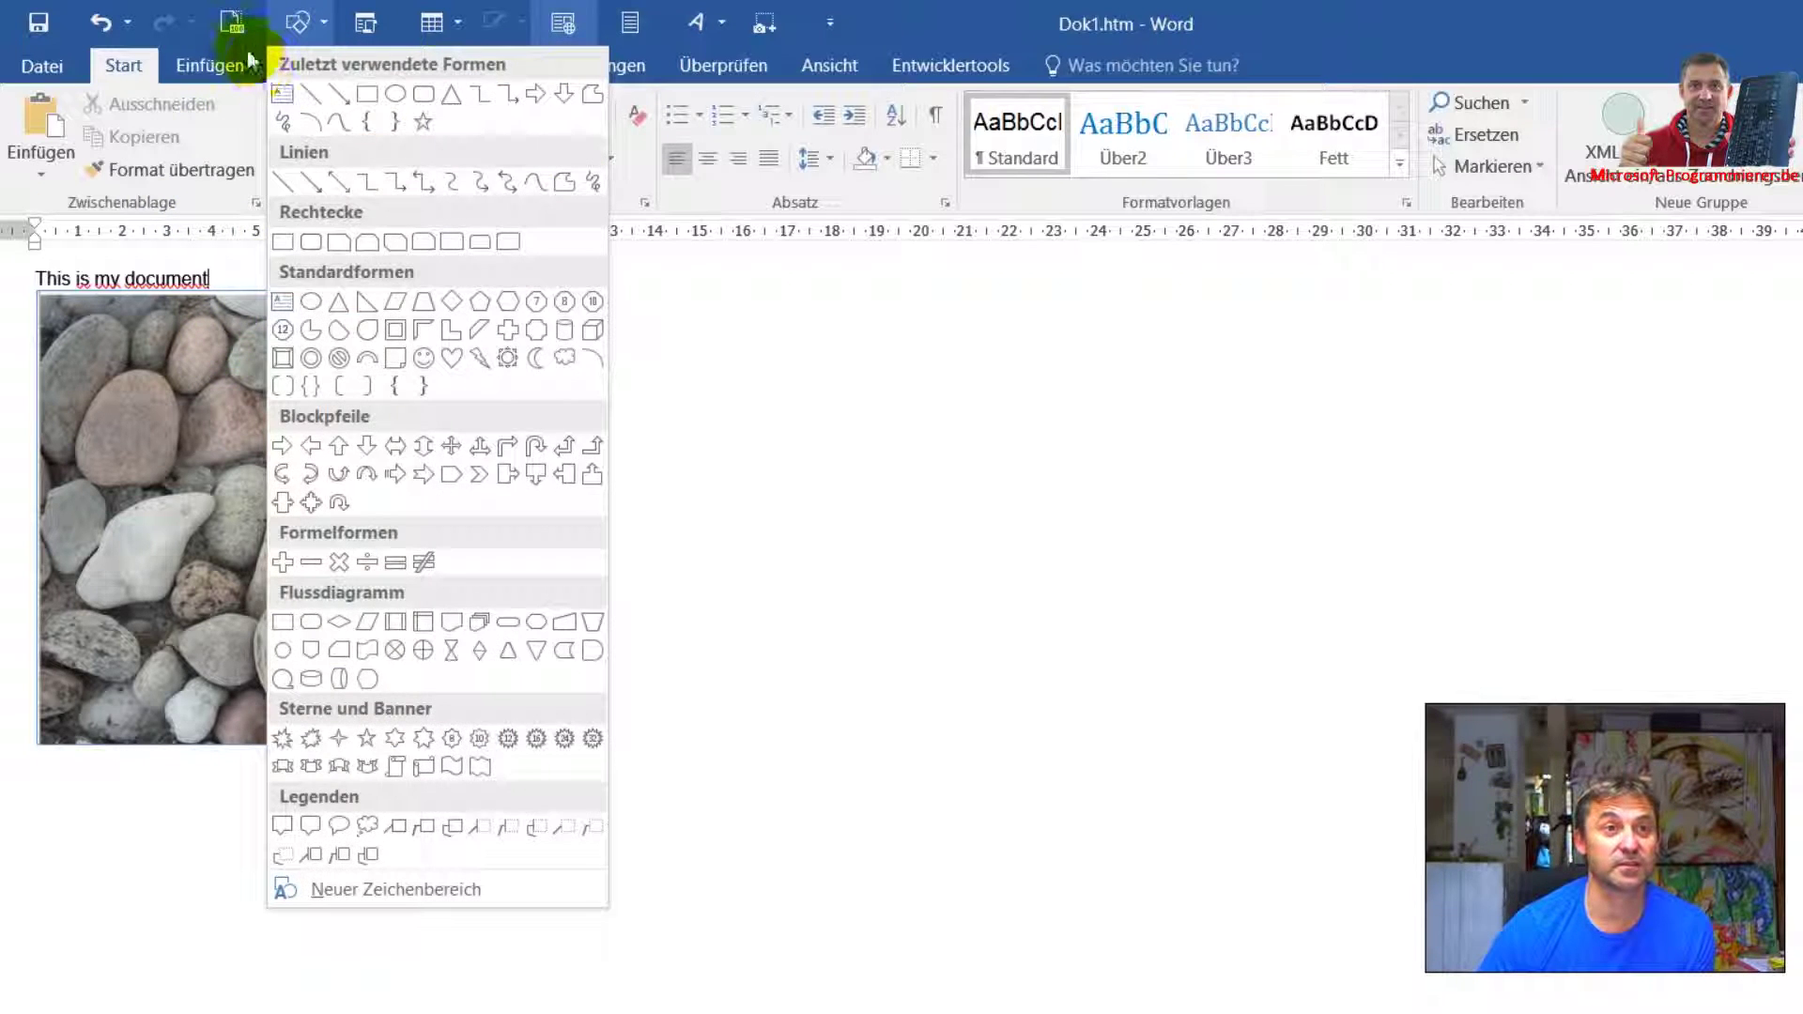
Insert orange outlined WordArt, move it onto the stones picture and replace its text with 'This are STones'.
{"action": "left_click", "coordinate": [657, 366]}
{"action": "left_click", "coordinate": [562, 23]}
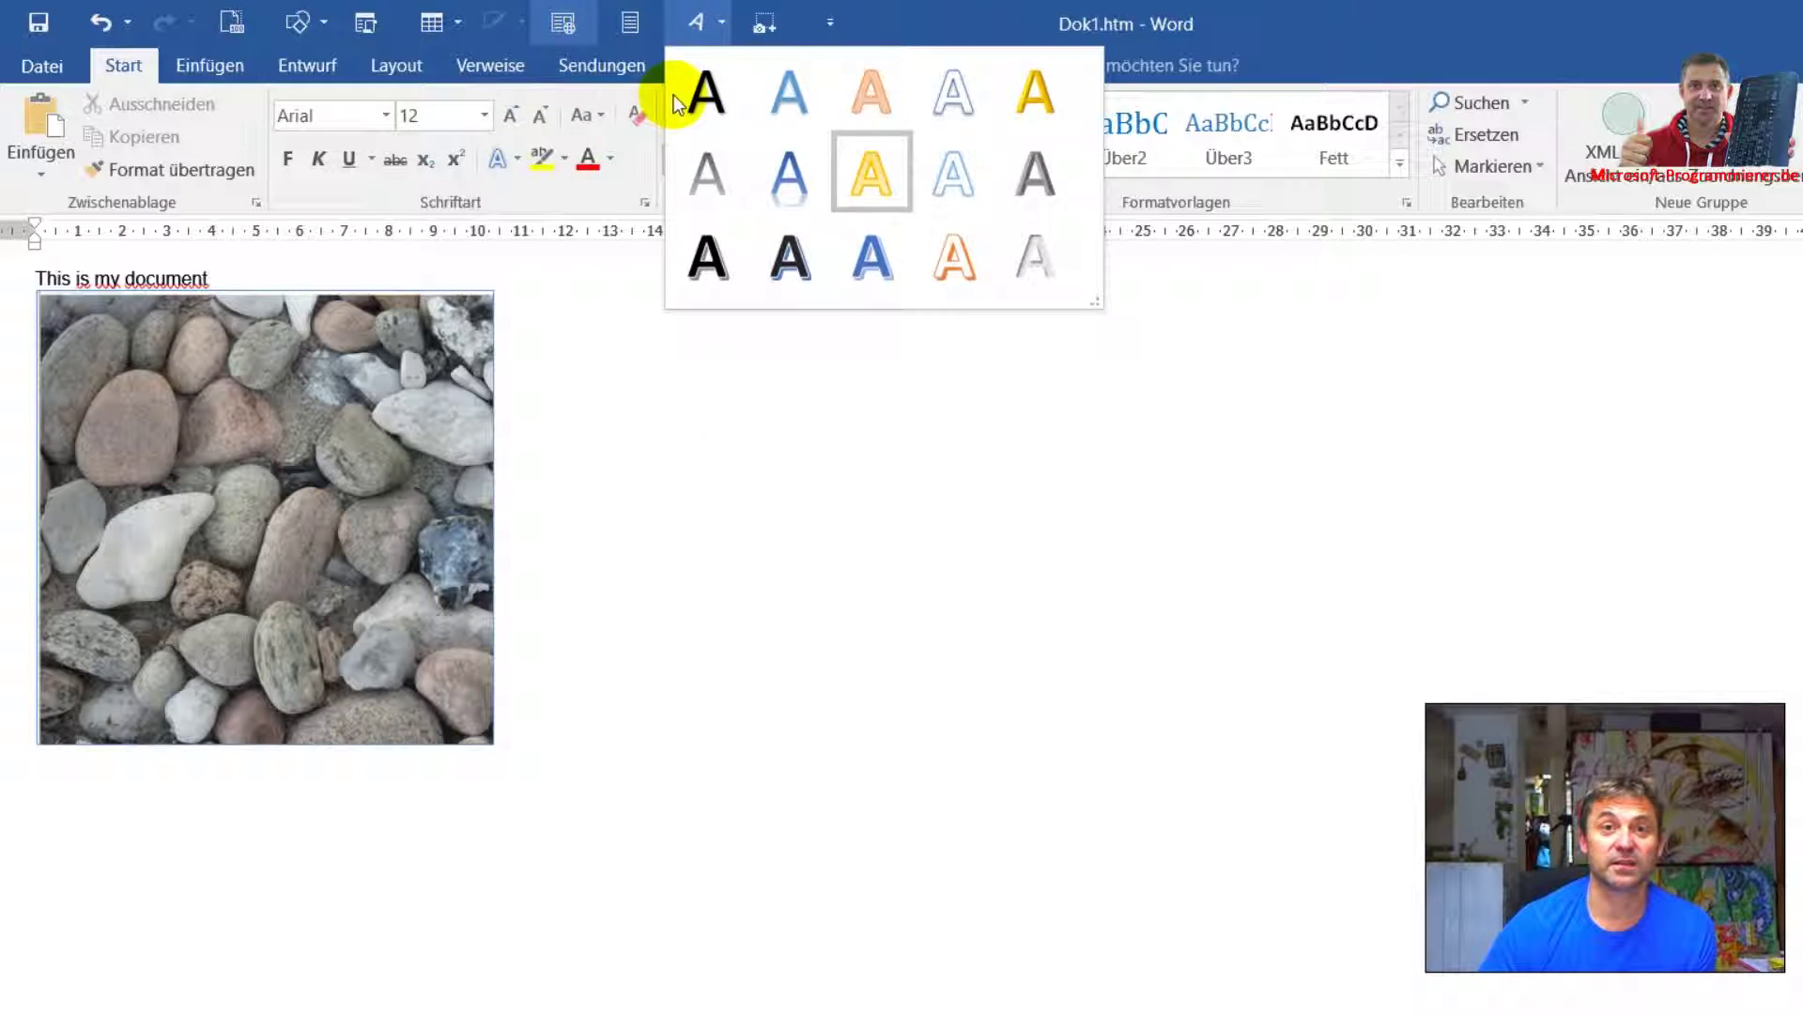
{"action": "left_click", "coordinate": [870, 173]}
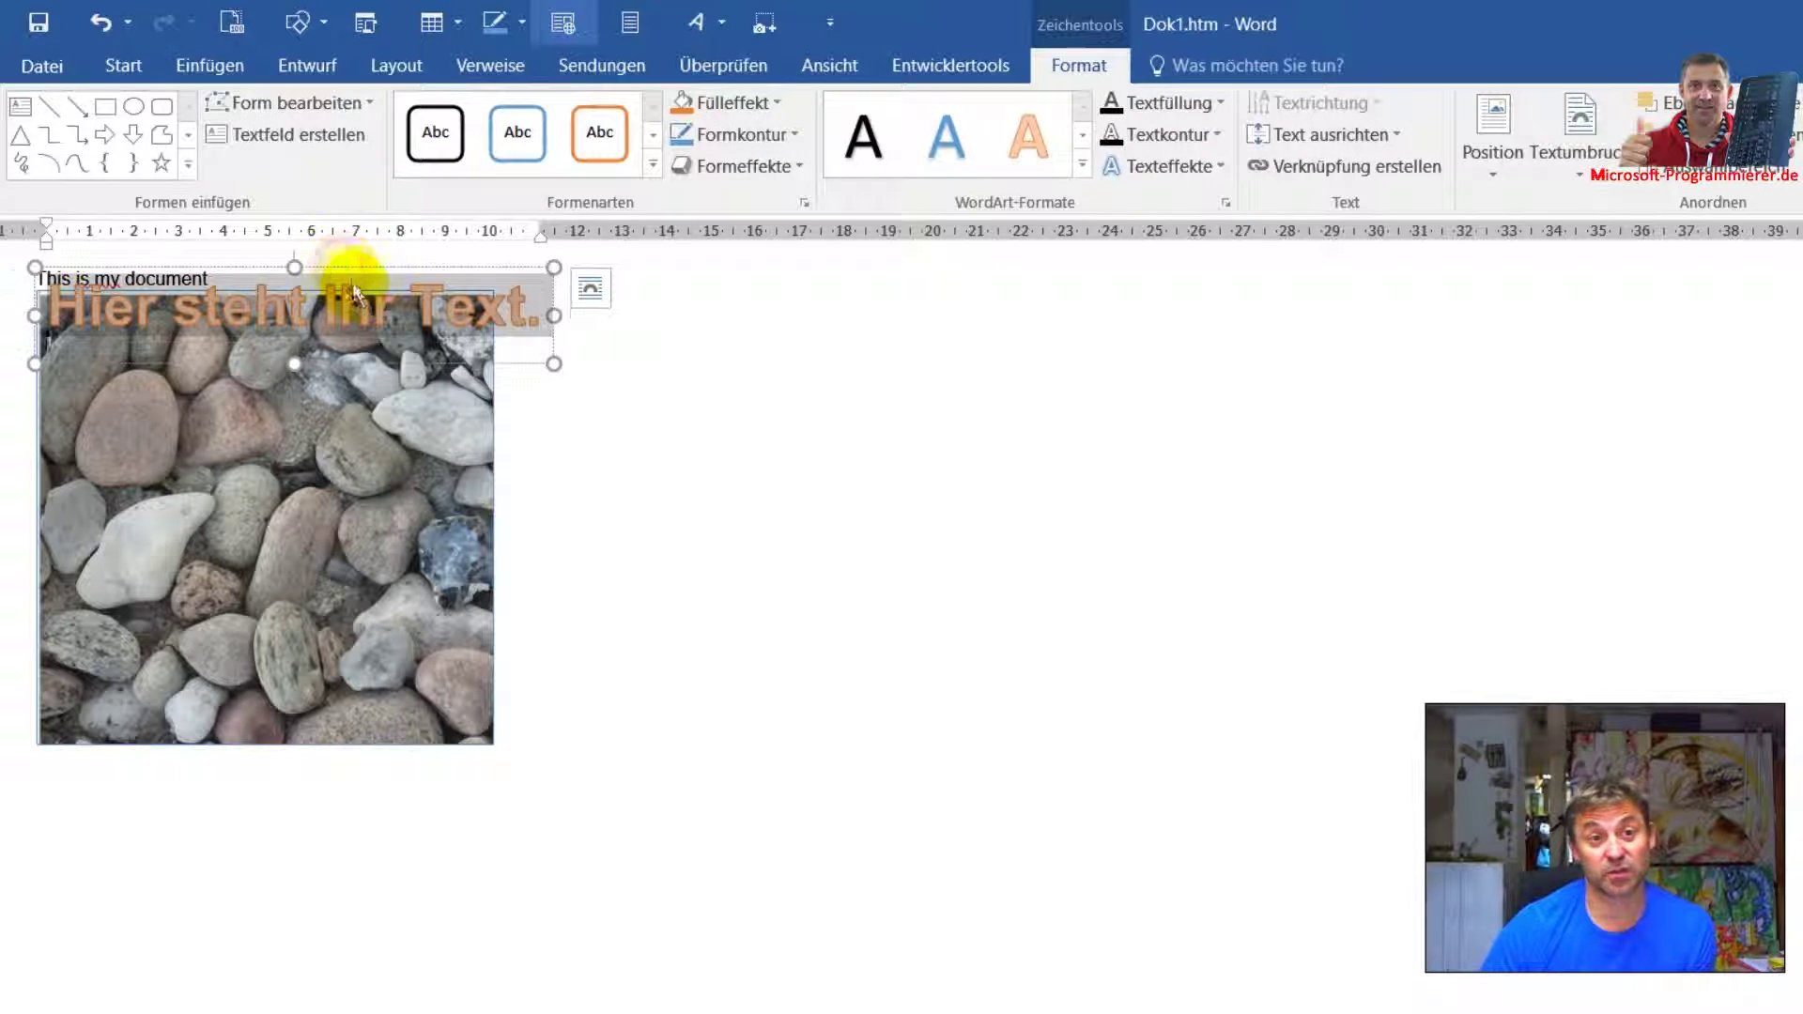
{"action": "left_click", "coordinate": [308, 277]}
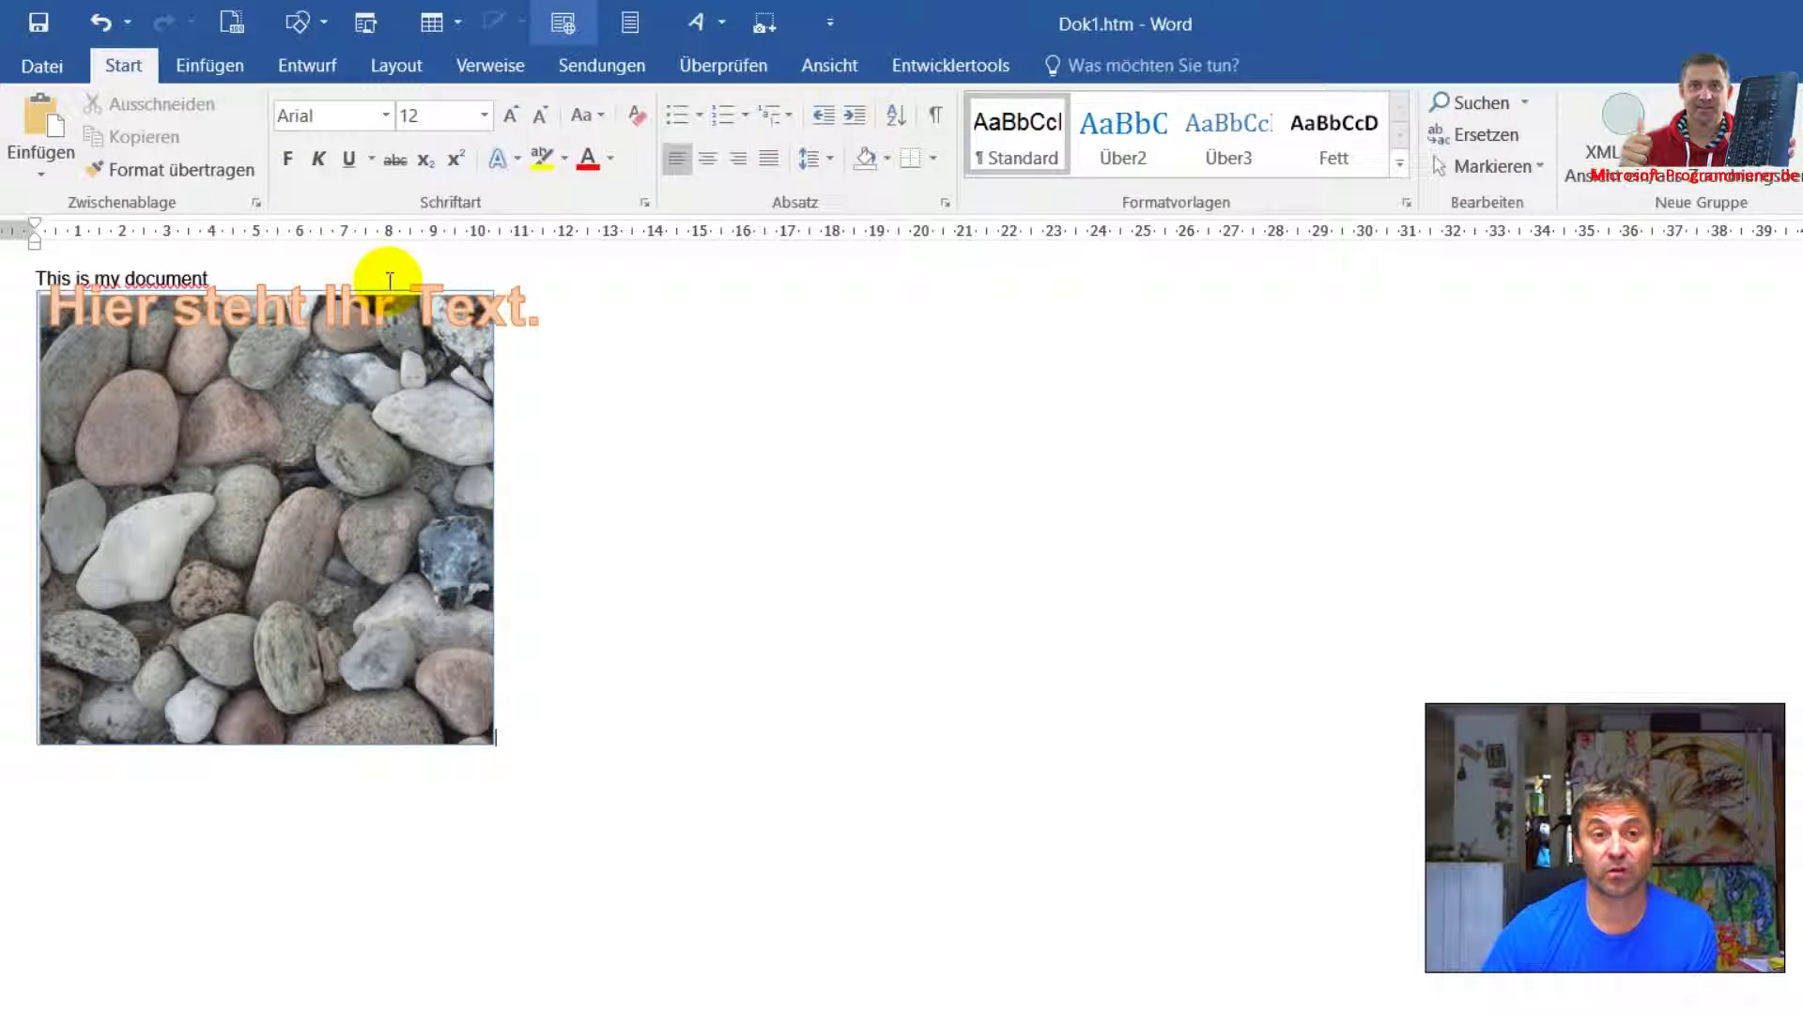
{"action": "left_click", "coordinate": [404, 296]}
{"action": "left_click_drag", "start_coordinate": [537, 428], "coordinate": [662, 513]}
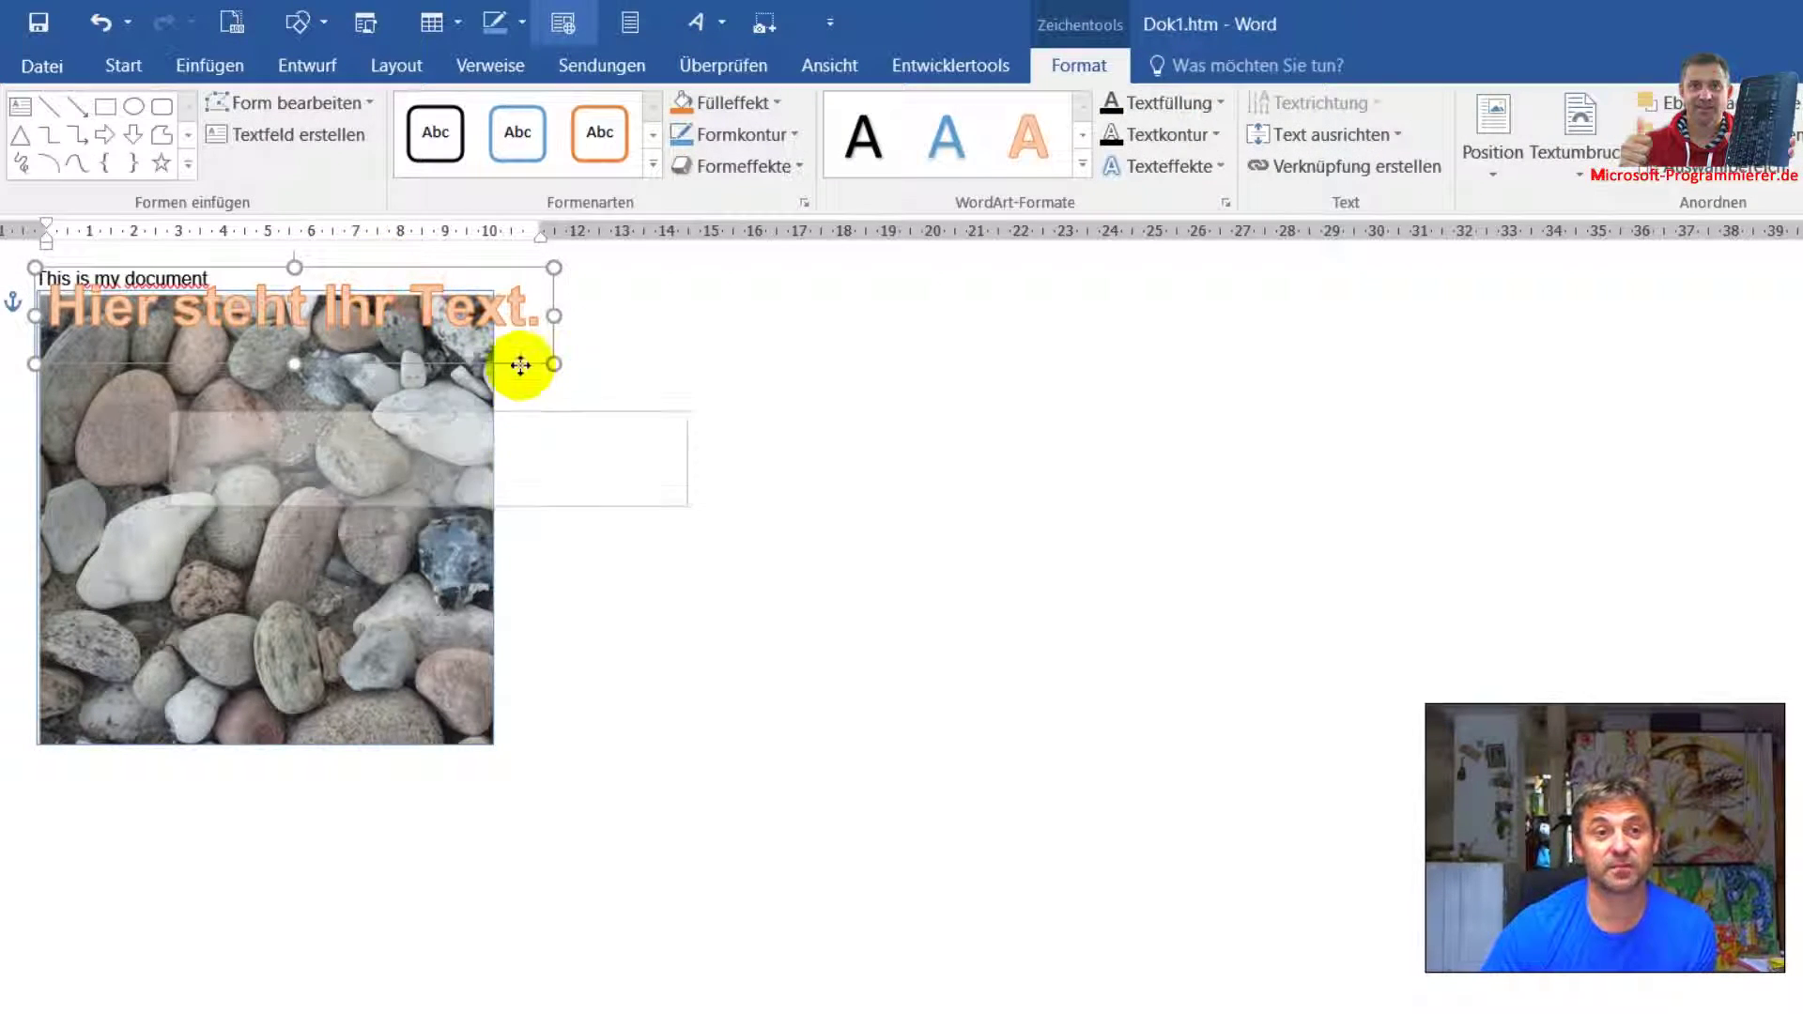
{"action": "left_click_drag", "start_coordinate": [180, 392], "coordinate": [663, 395]}
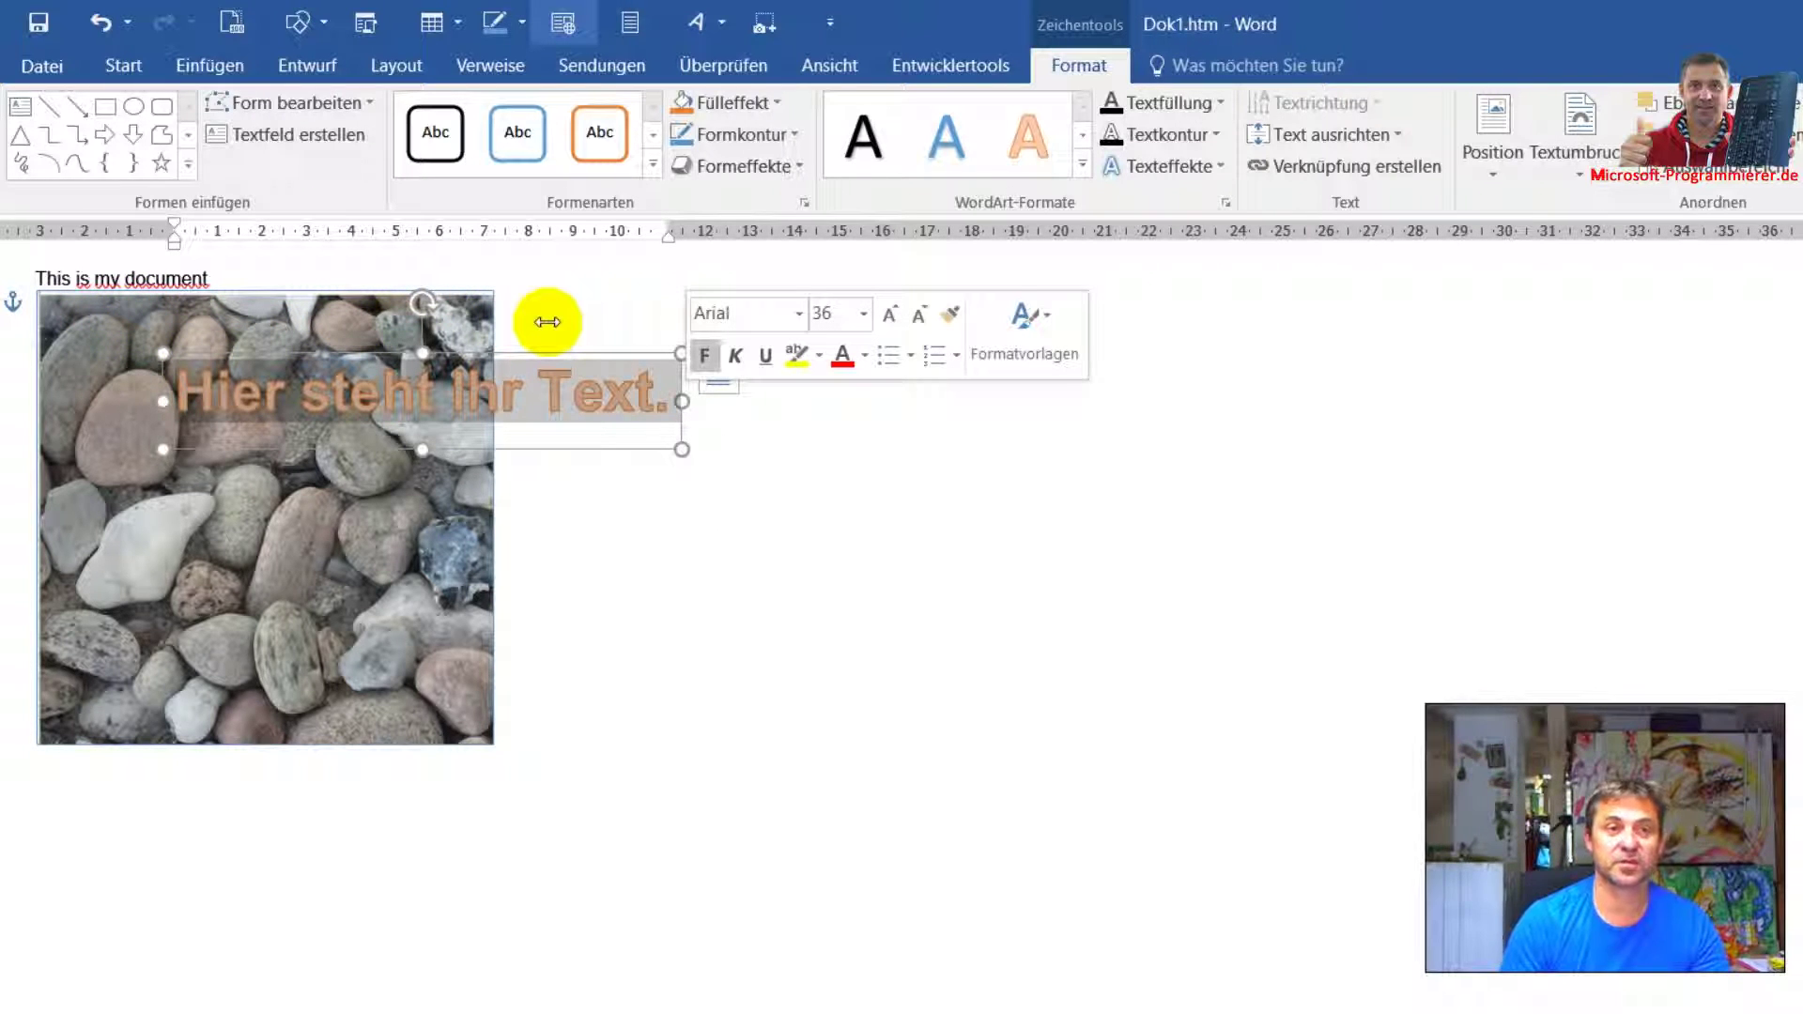
{"action": "type", "text": "t"}
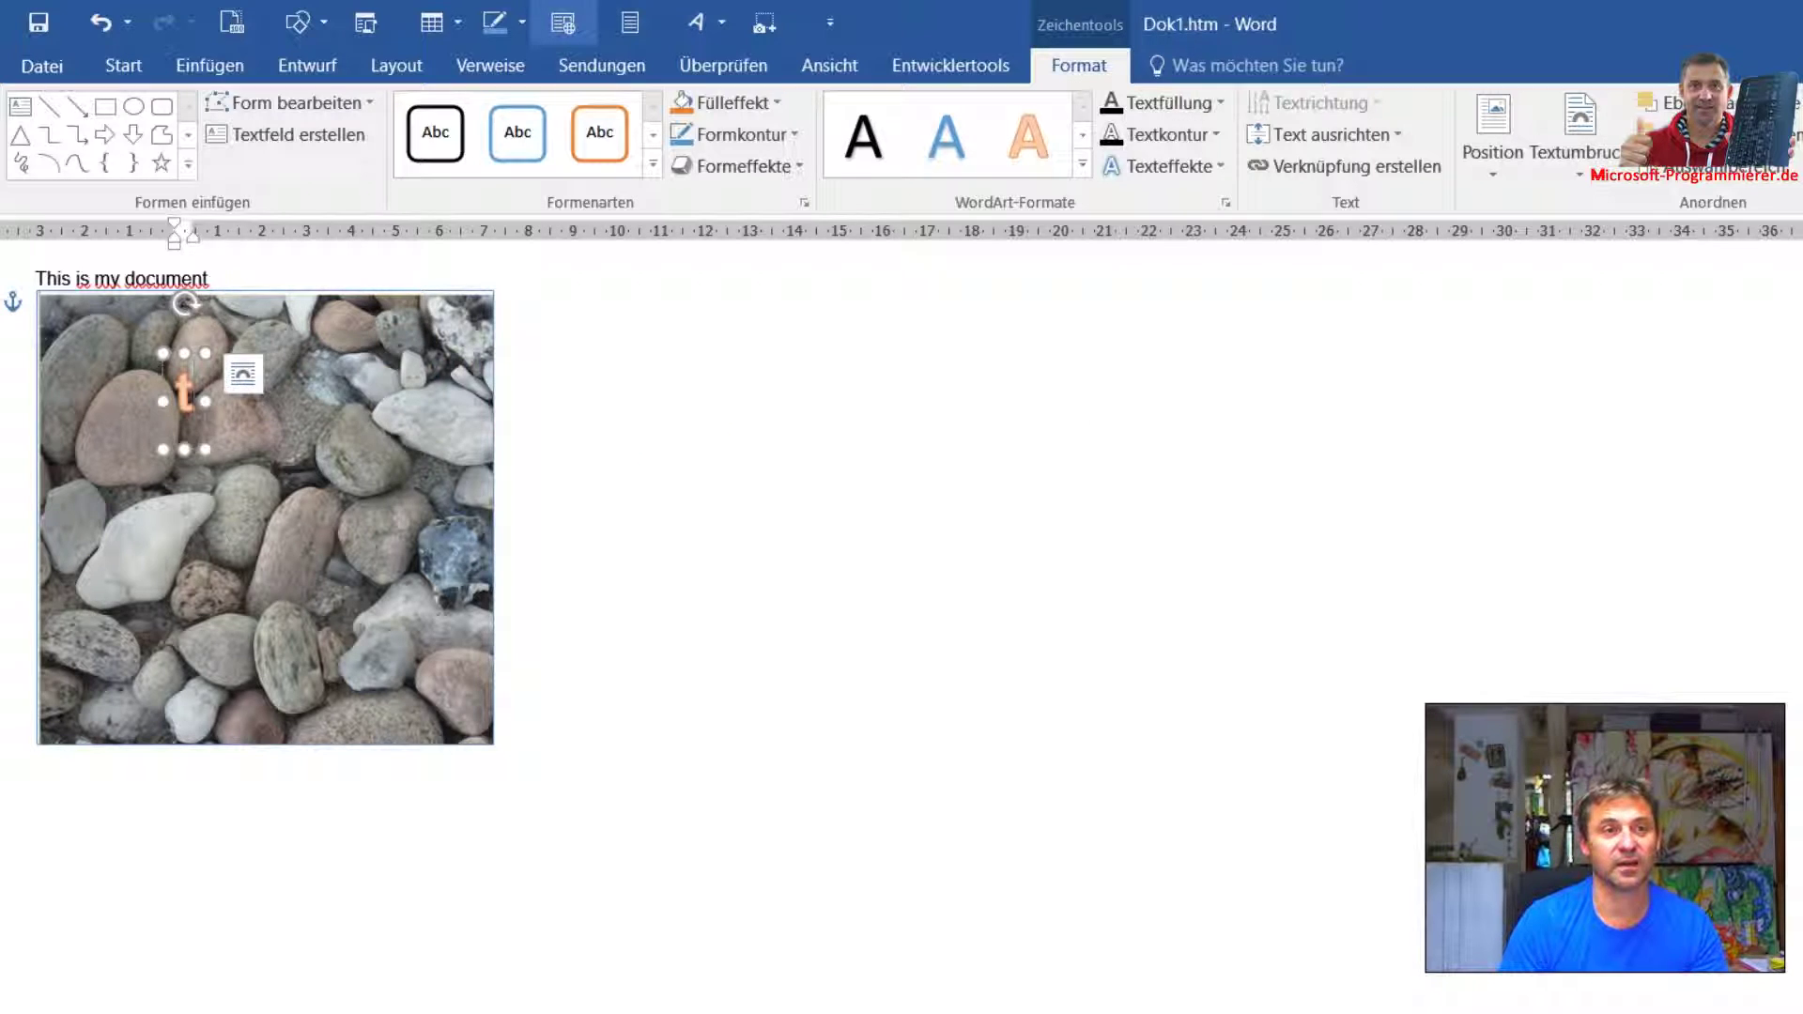
{"action": "type", "text": "his are"}
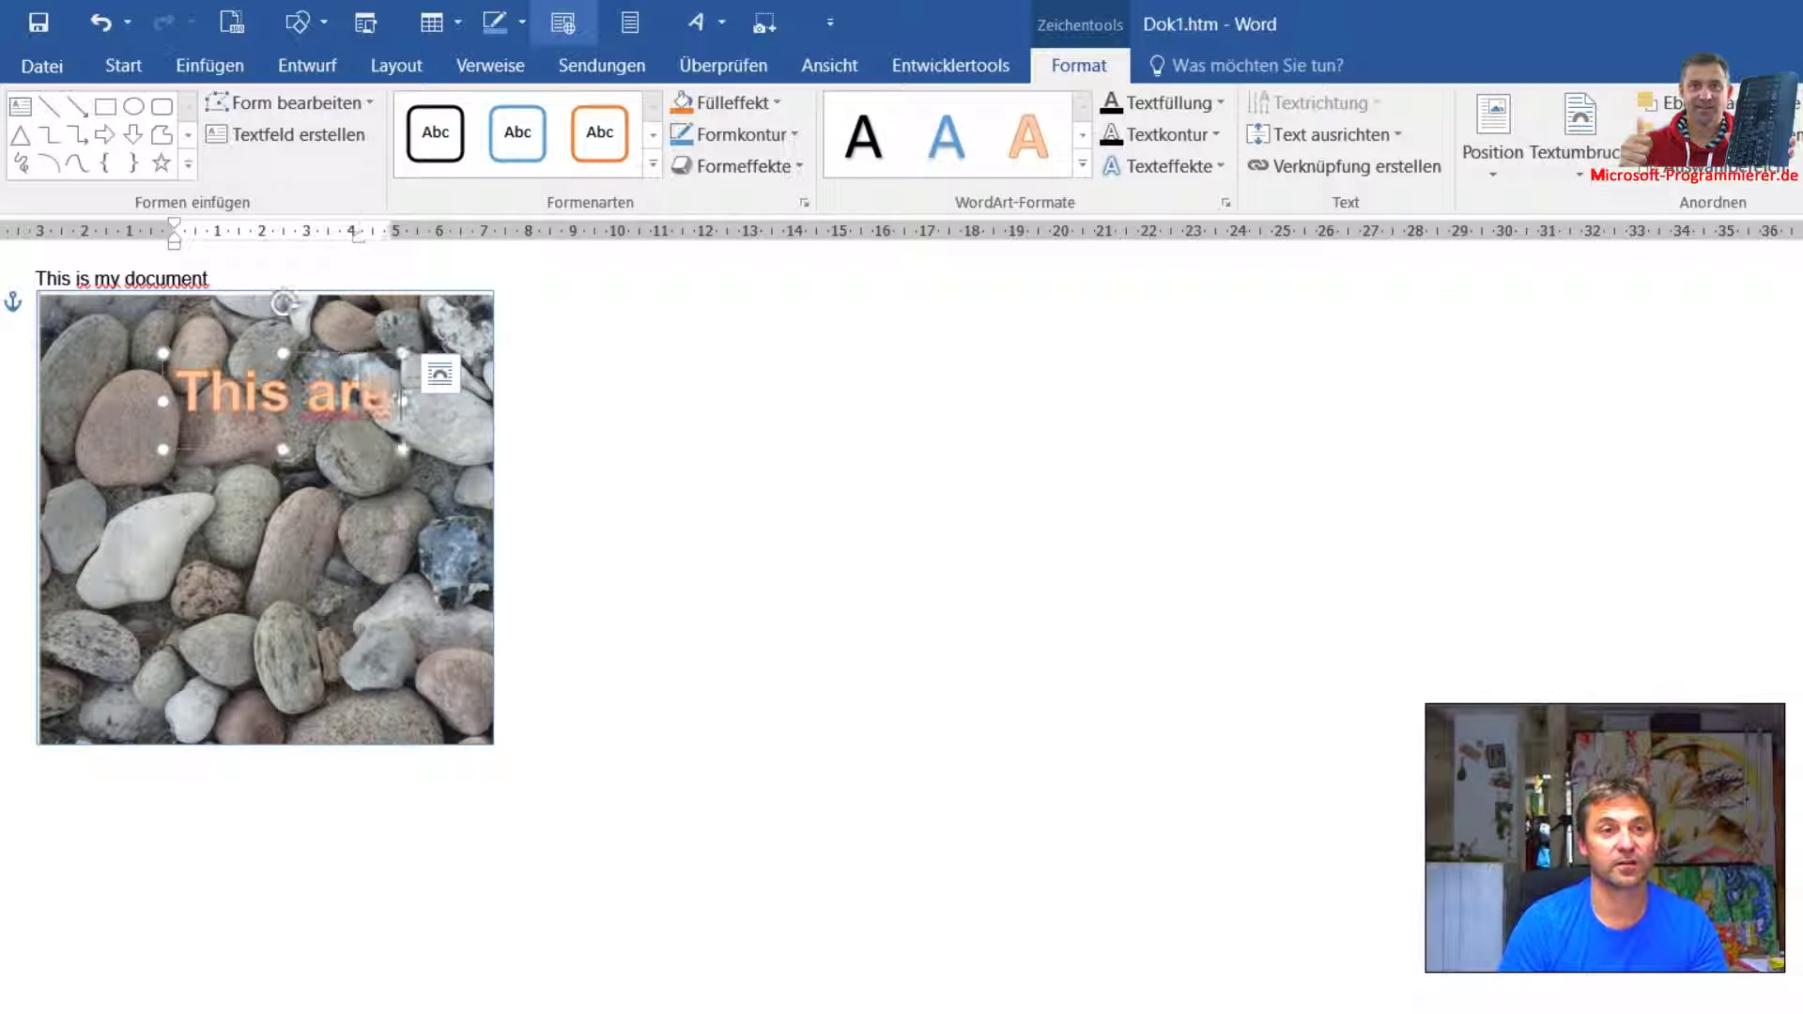
{"action": "type", "text": " STones"}
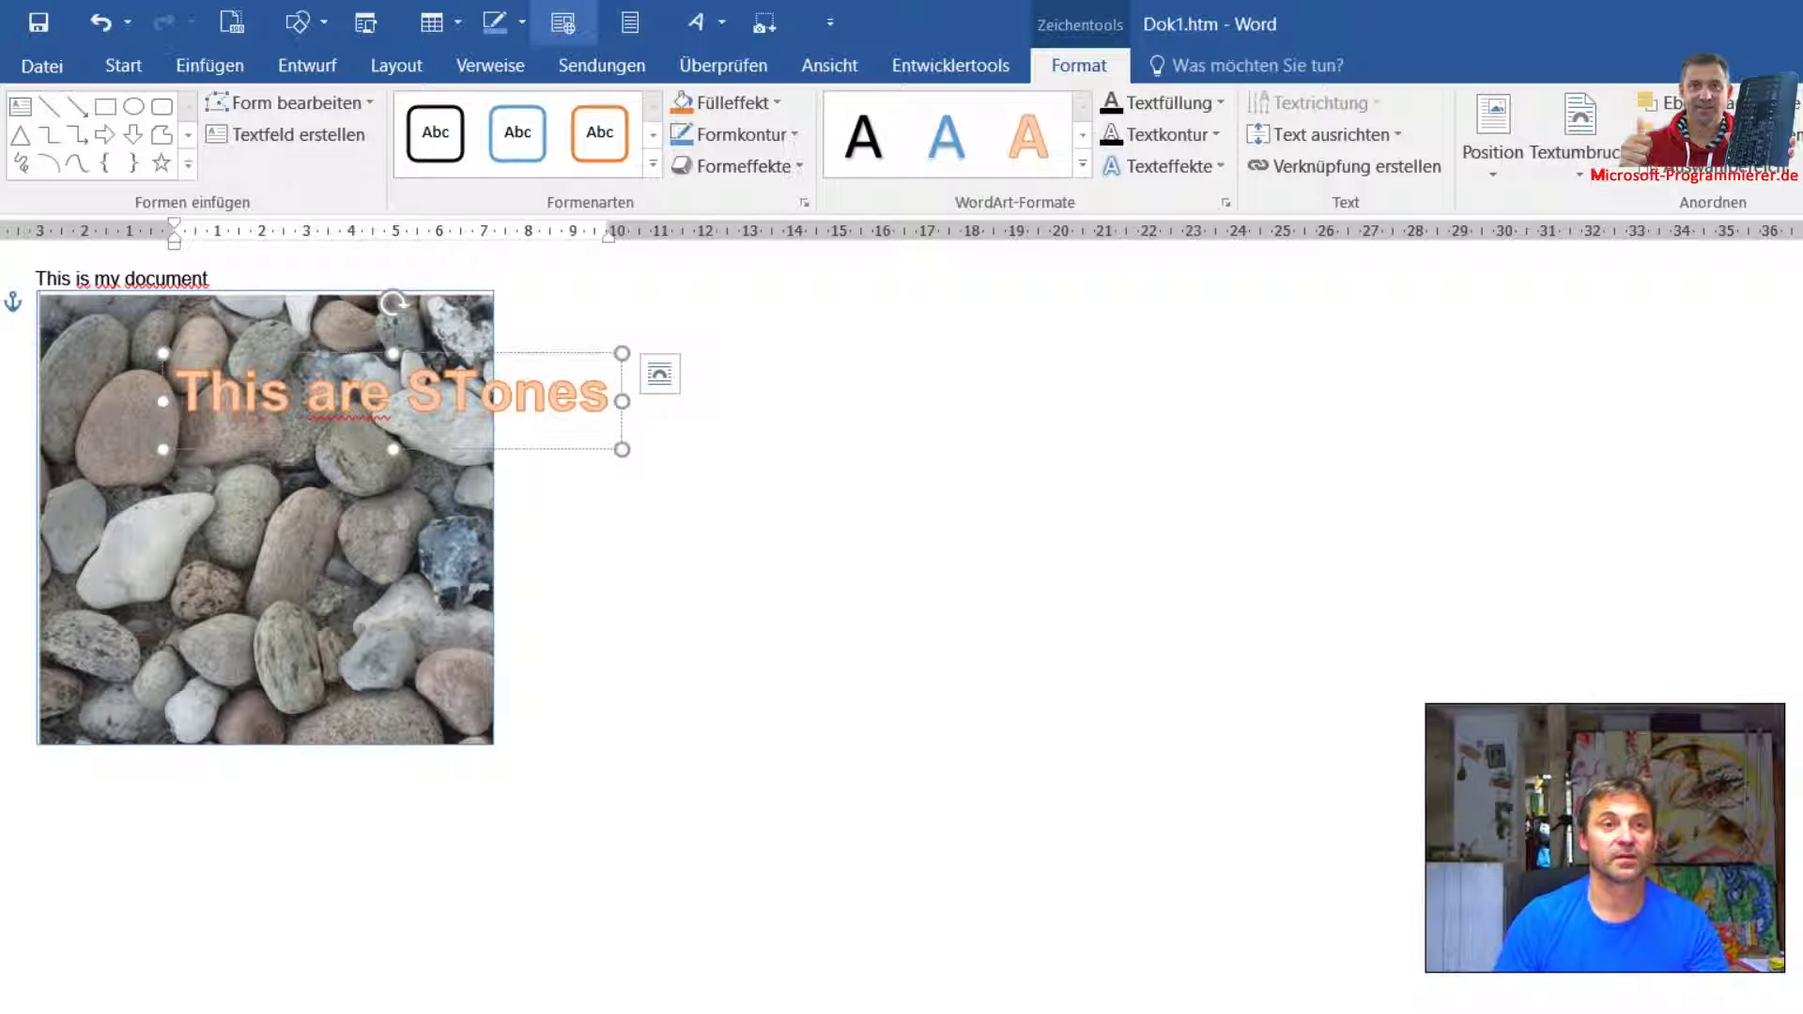
{"action": "left_click", "coordinate": [613, 469]}
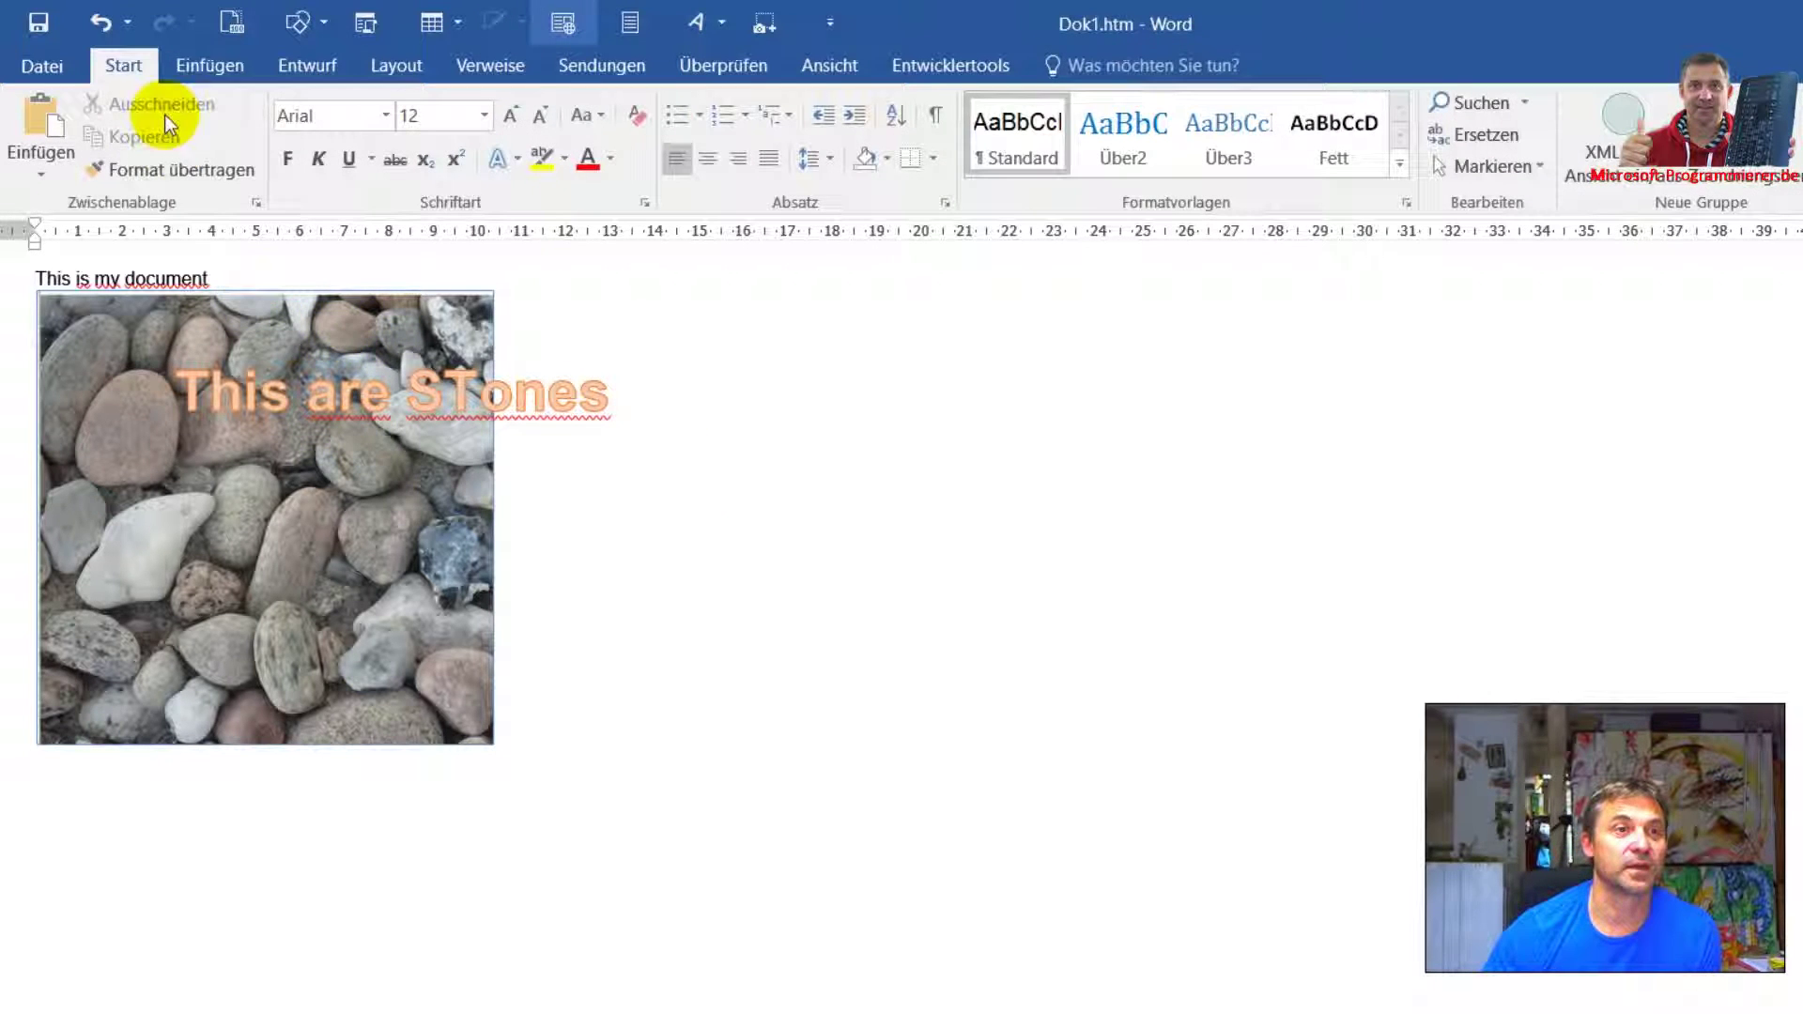
Give the WordArt banner box over the picture a red fill.
{"action": "left_click", "coordinate": [422, 394]}
{"action": "left_click", "coordinate": [369, 282]}
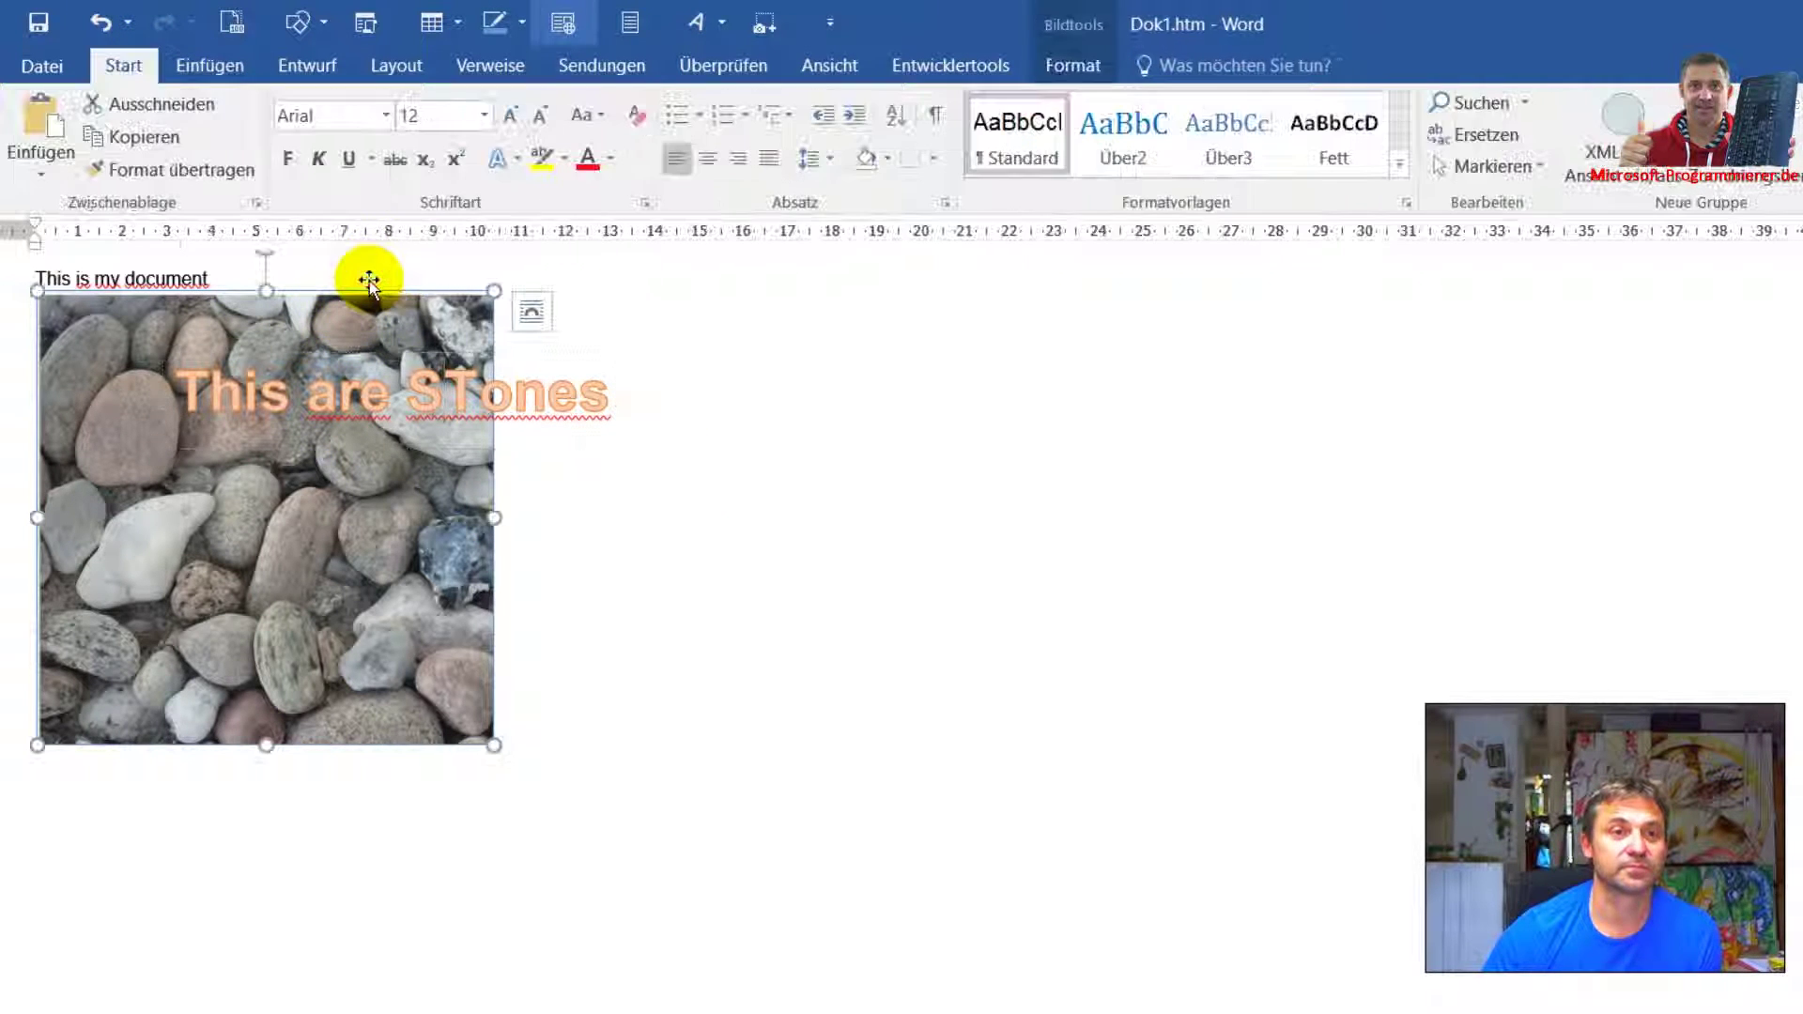
{"action": "left_click", "coordinate": [415, 293]}
{"action": "left_click", "coordinate": [726, 102]}
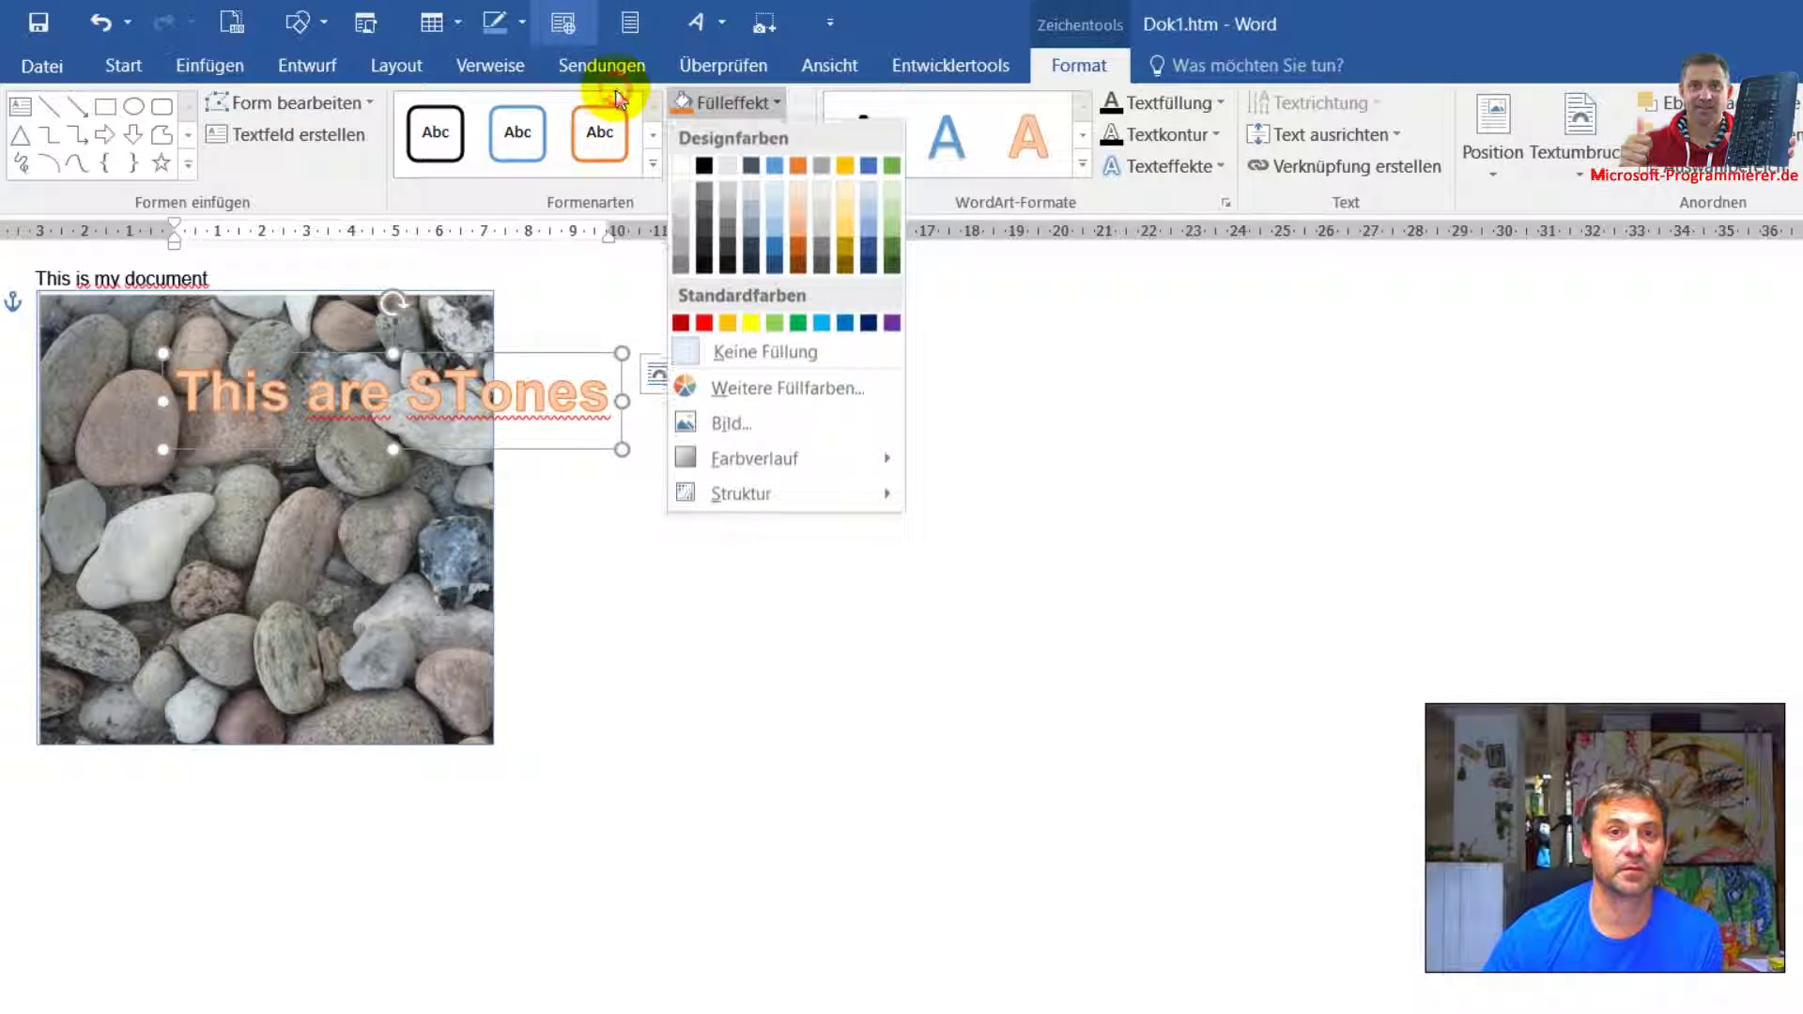
{"action": "left_click", "coordinate": [571, 238]}
{"action": "key", "text": "ctrl+z"}
Correct the banner caption to read 'This are Stones'.
{"action": "left_click", "coordinate": [528, 514]}
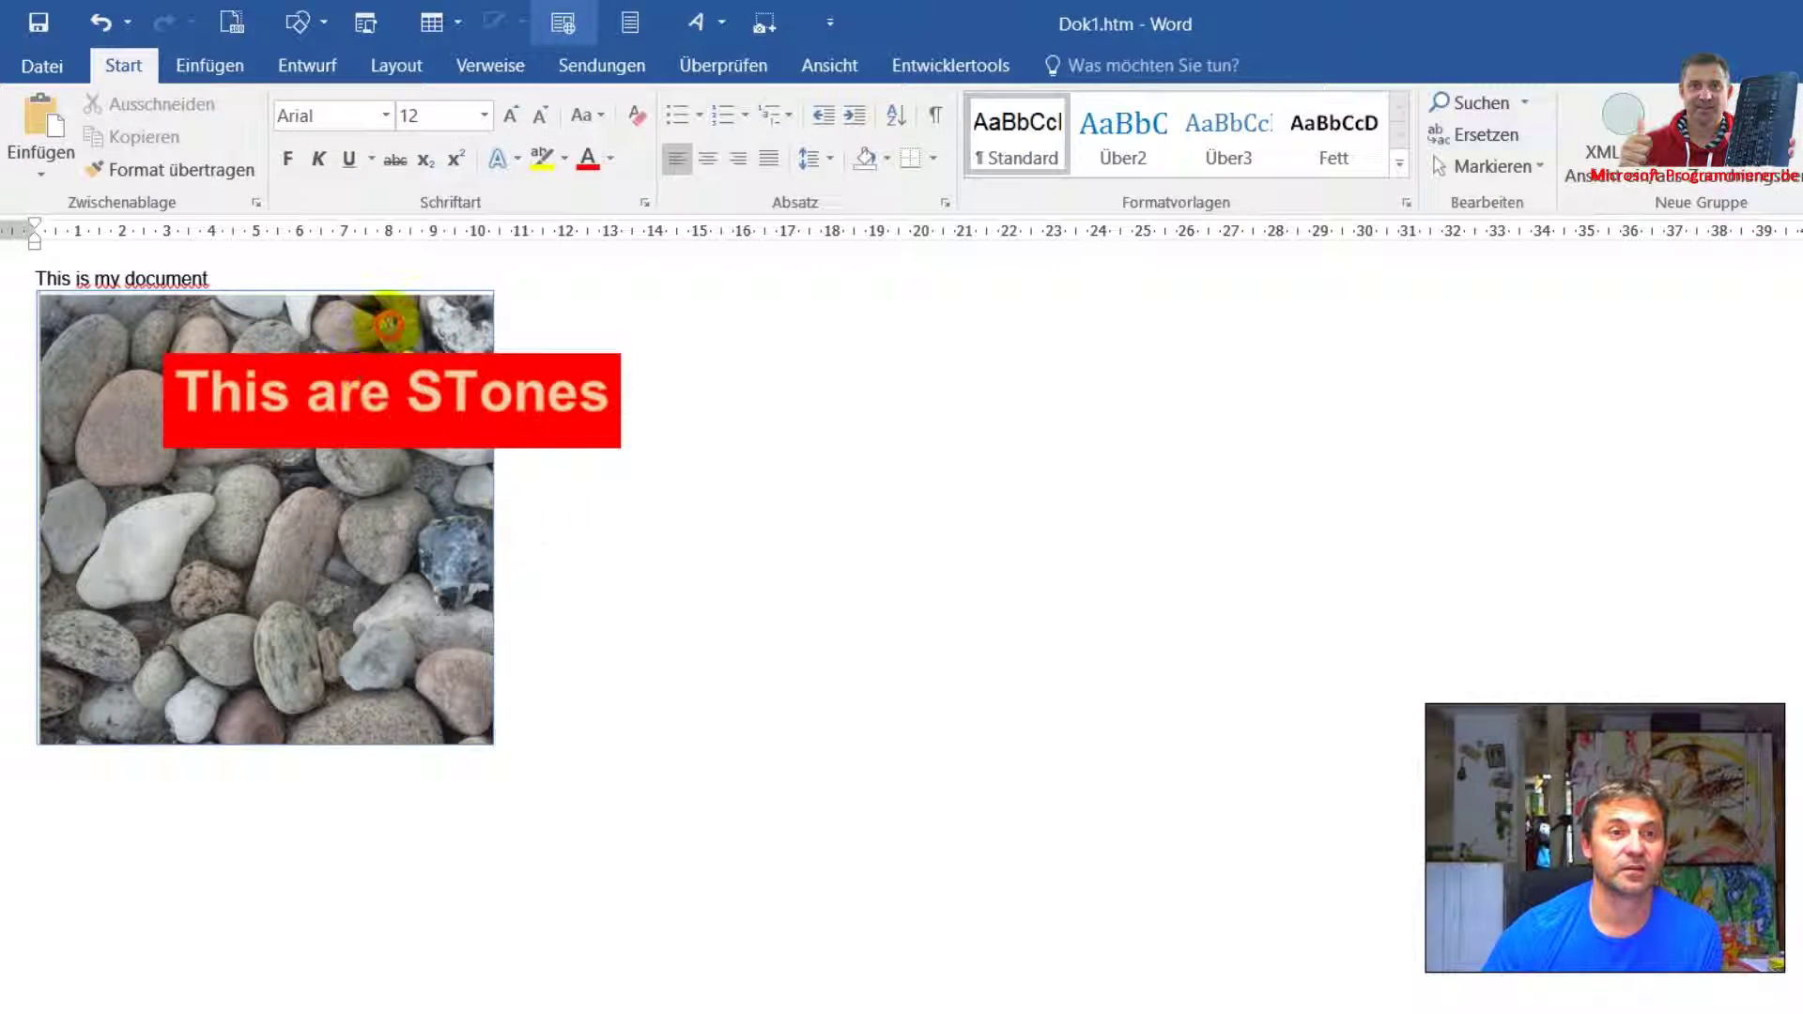
{"action": "left_click", "coordinate": [479, 394]}
{"action": "key", "text": "BackSpace"}
{"action": "type", "text": "t"}
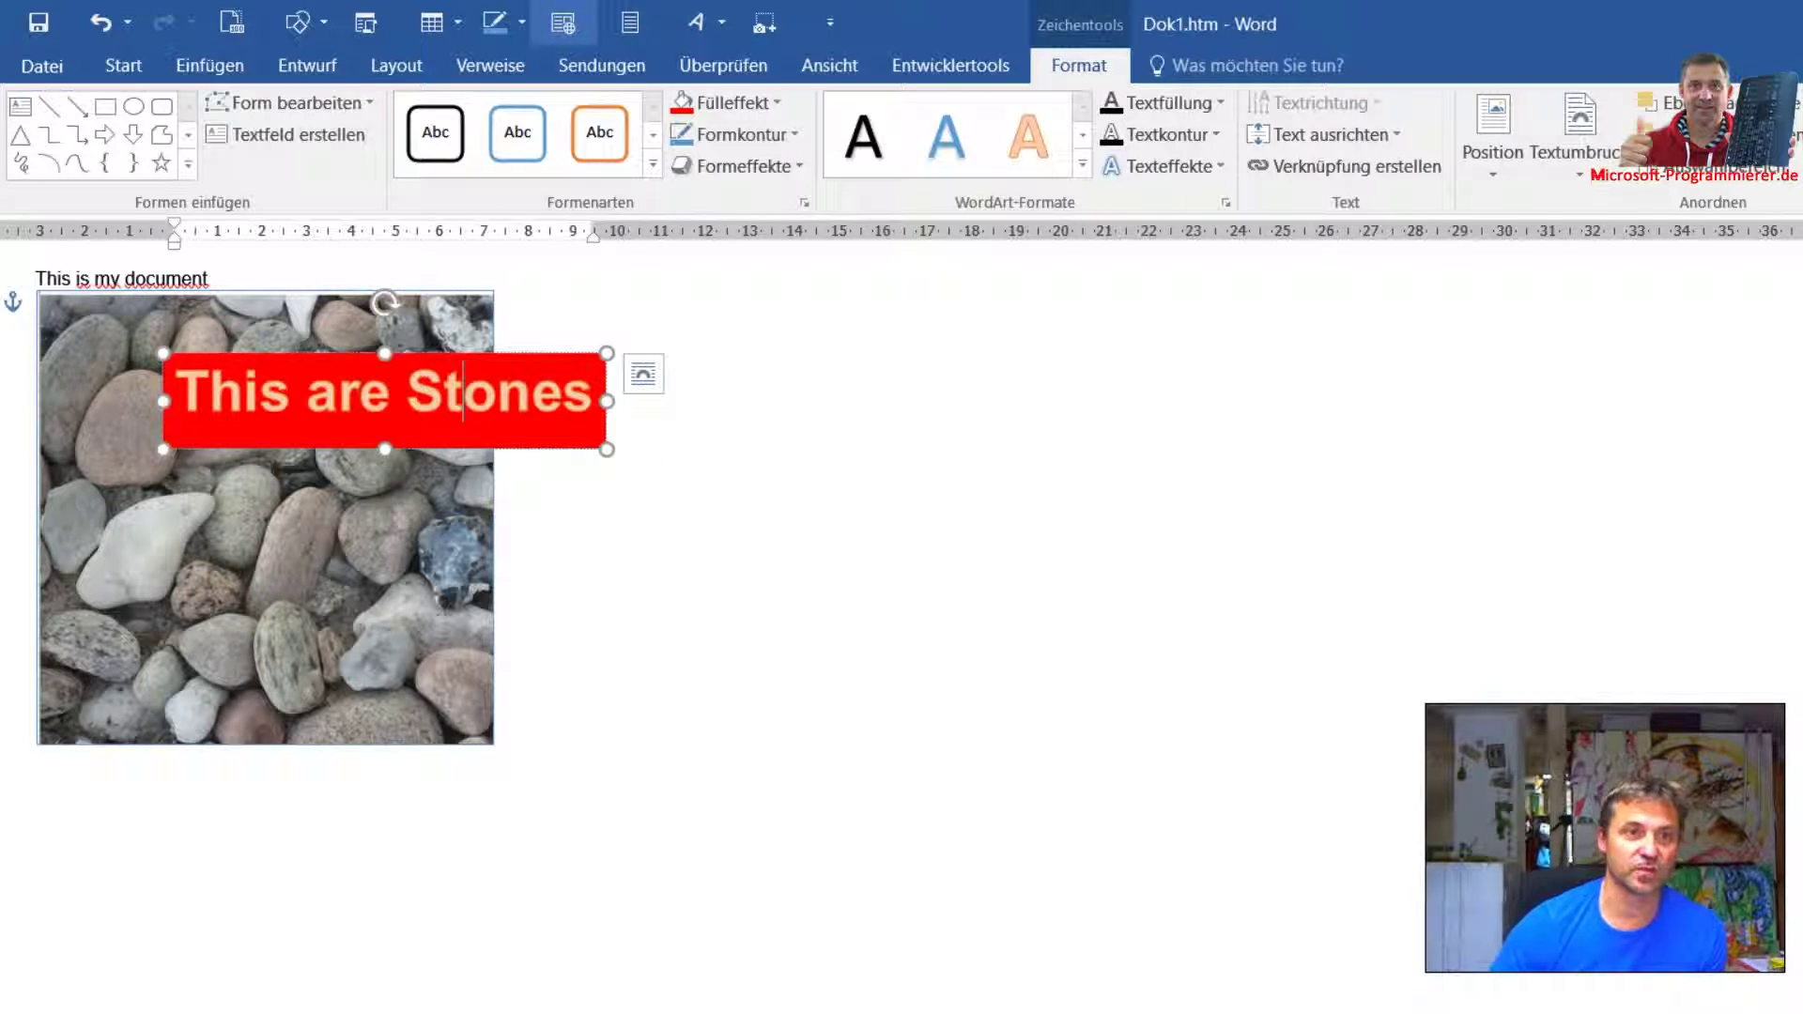
{"action": "left_click", "coordinate": [469, 501]}
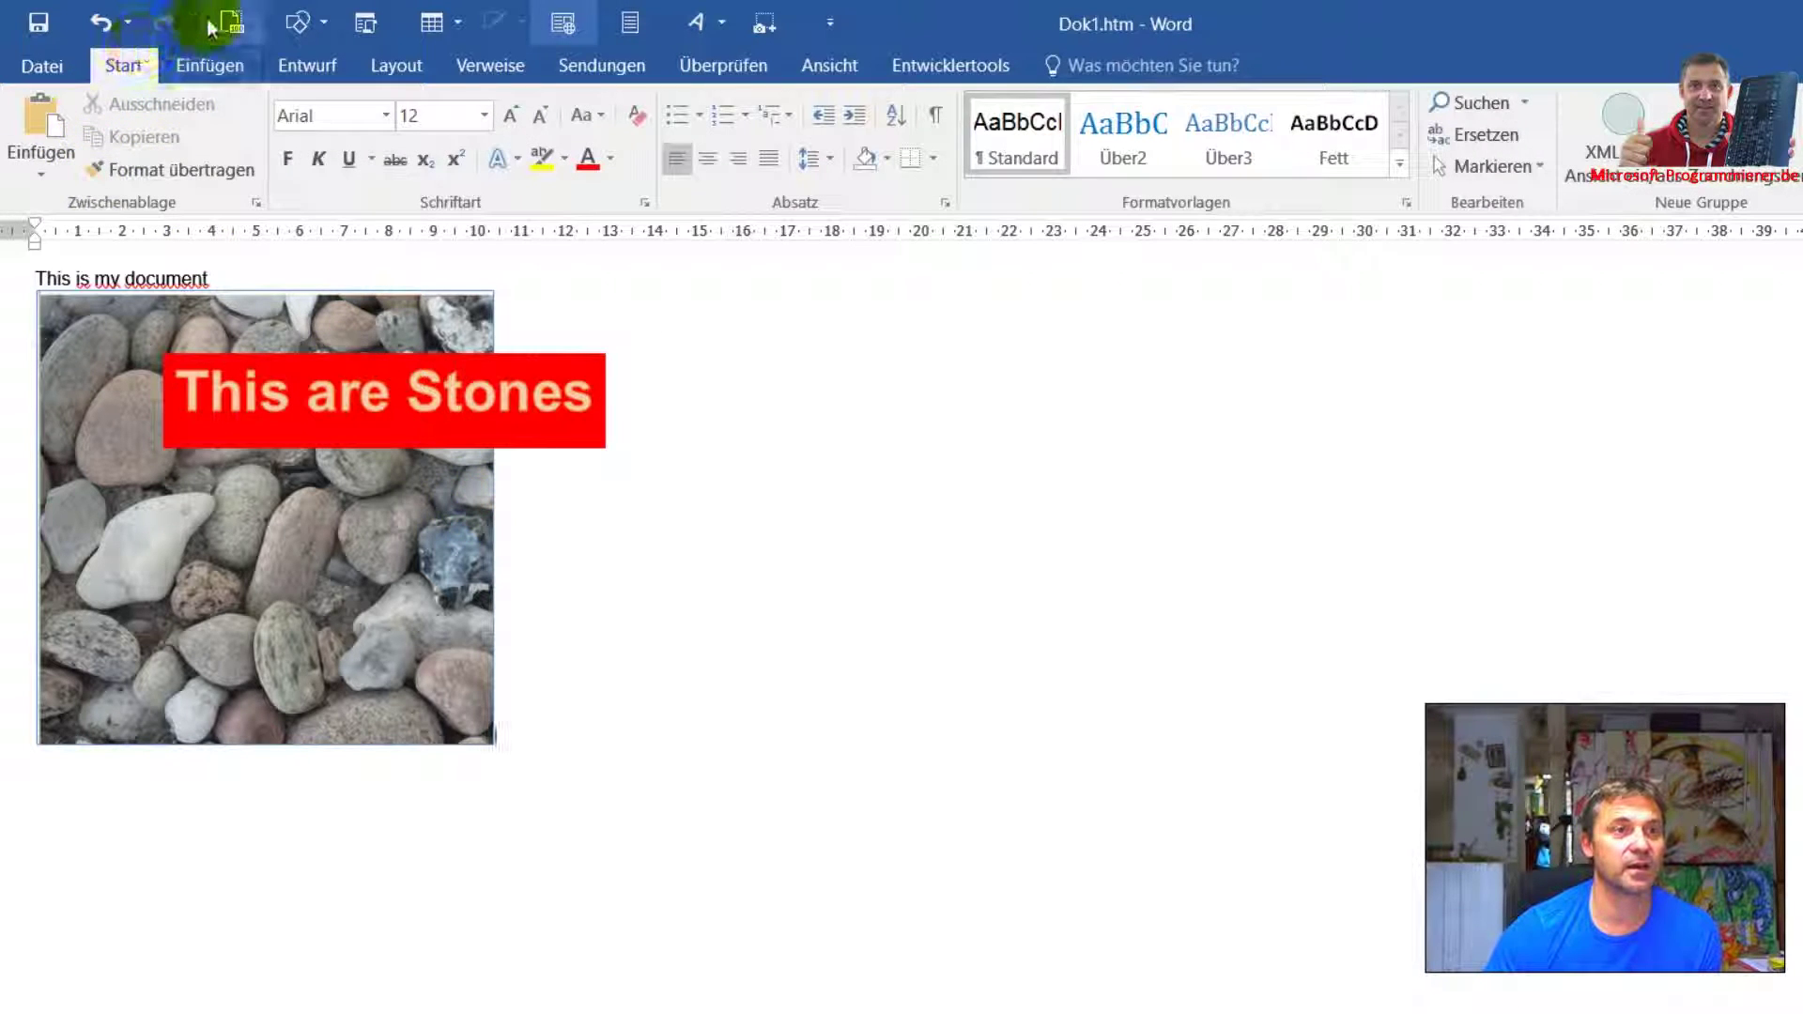
Draw a red straight line from the banner down into the stones picture.
{"action": "left_click", "coordinate": [298, 23]}
{"action": "left_click", "coordinate": [301, 102]}
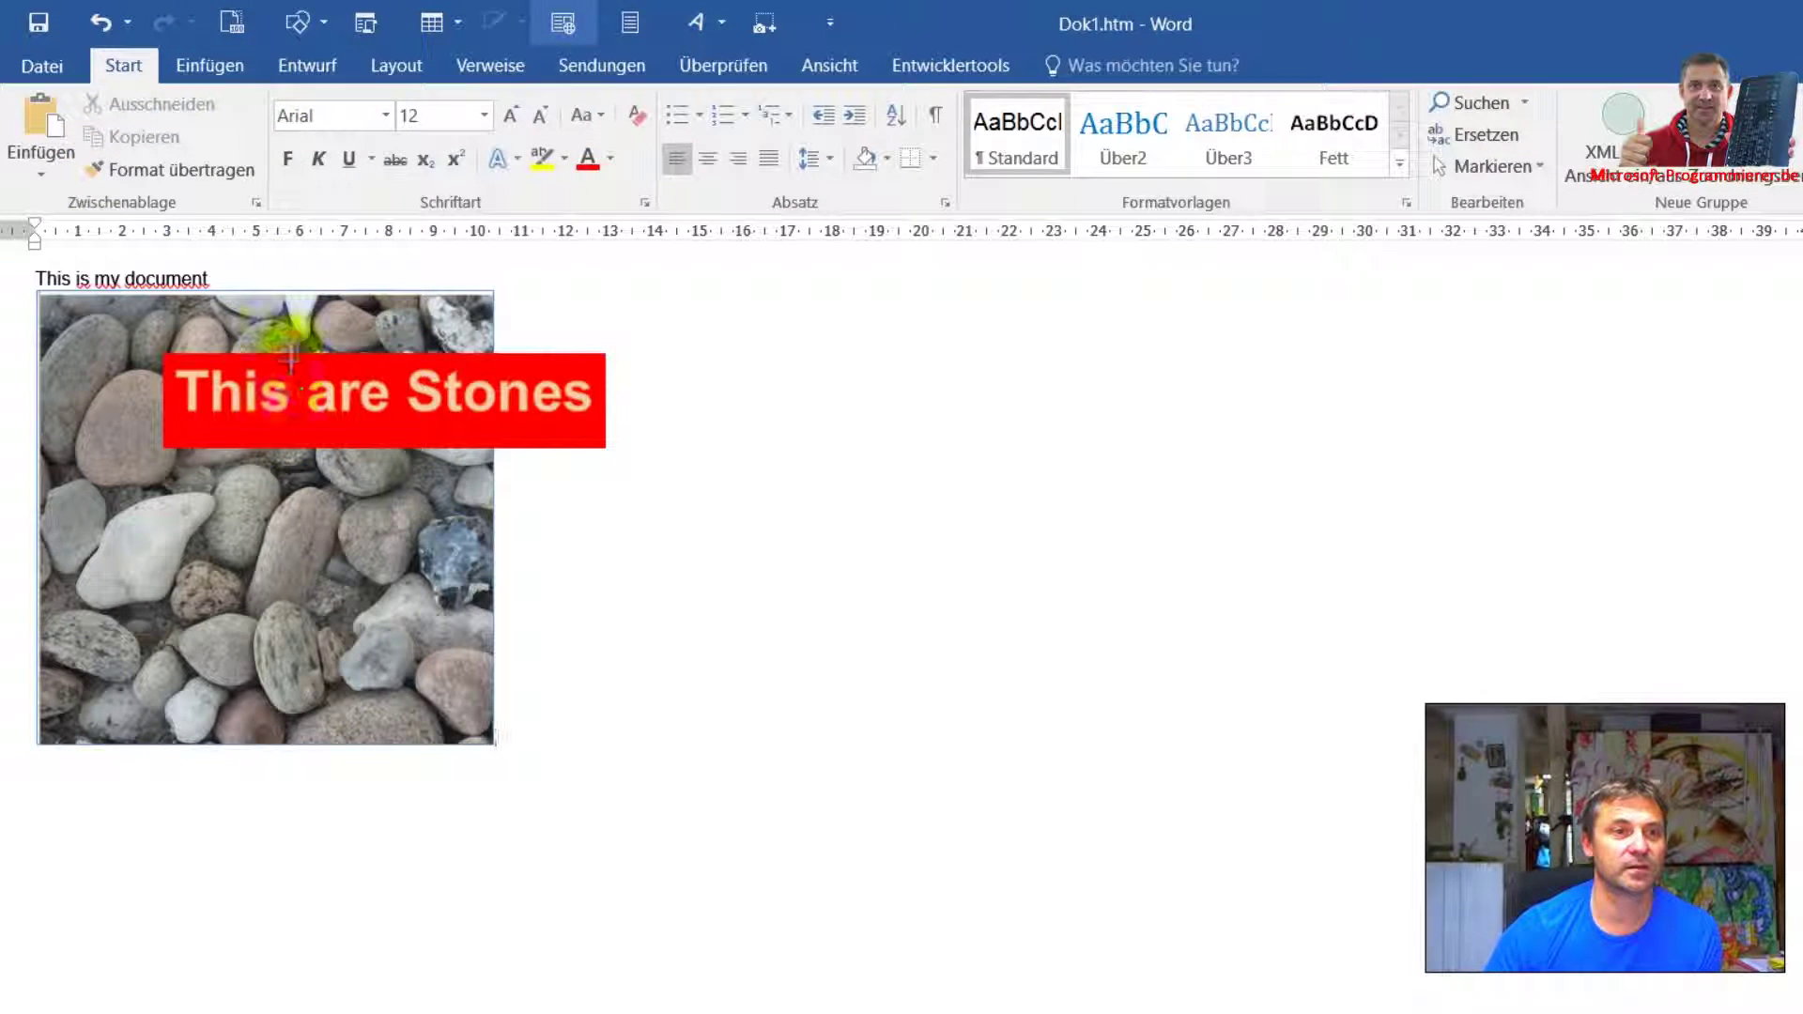
{"action": "left_click_drag", "start_coordinate": [346, 457], "coordinate": [247, 563]}
{"action": "left_click", "coordinate": [575, 499]}
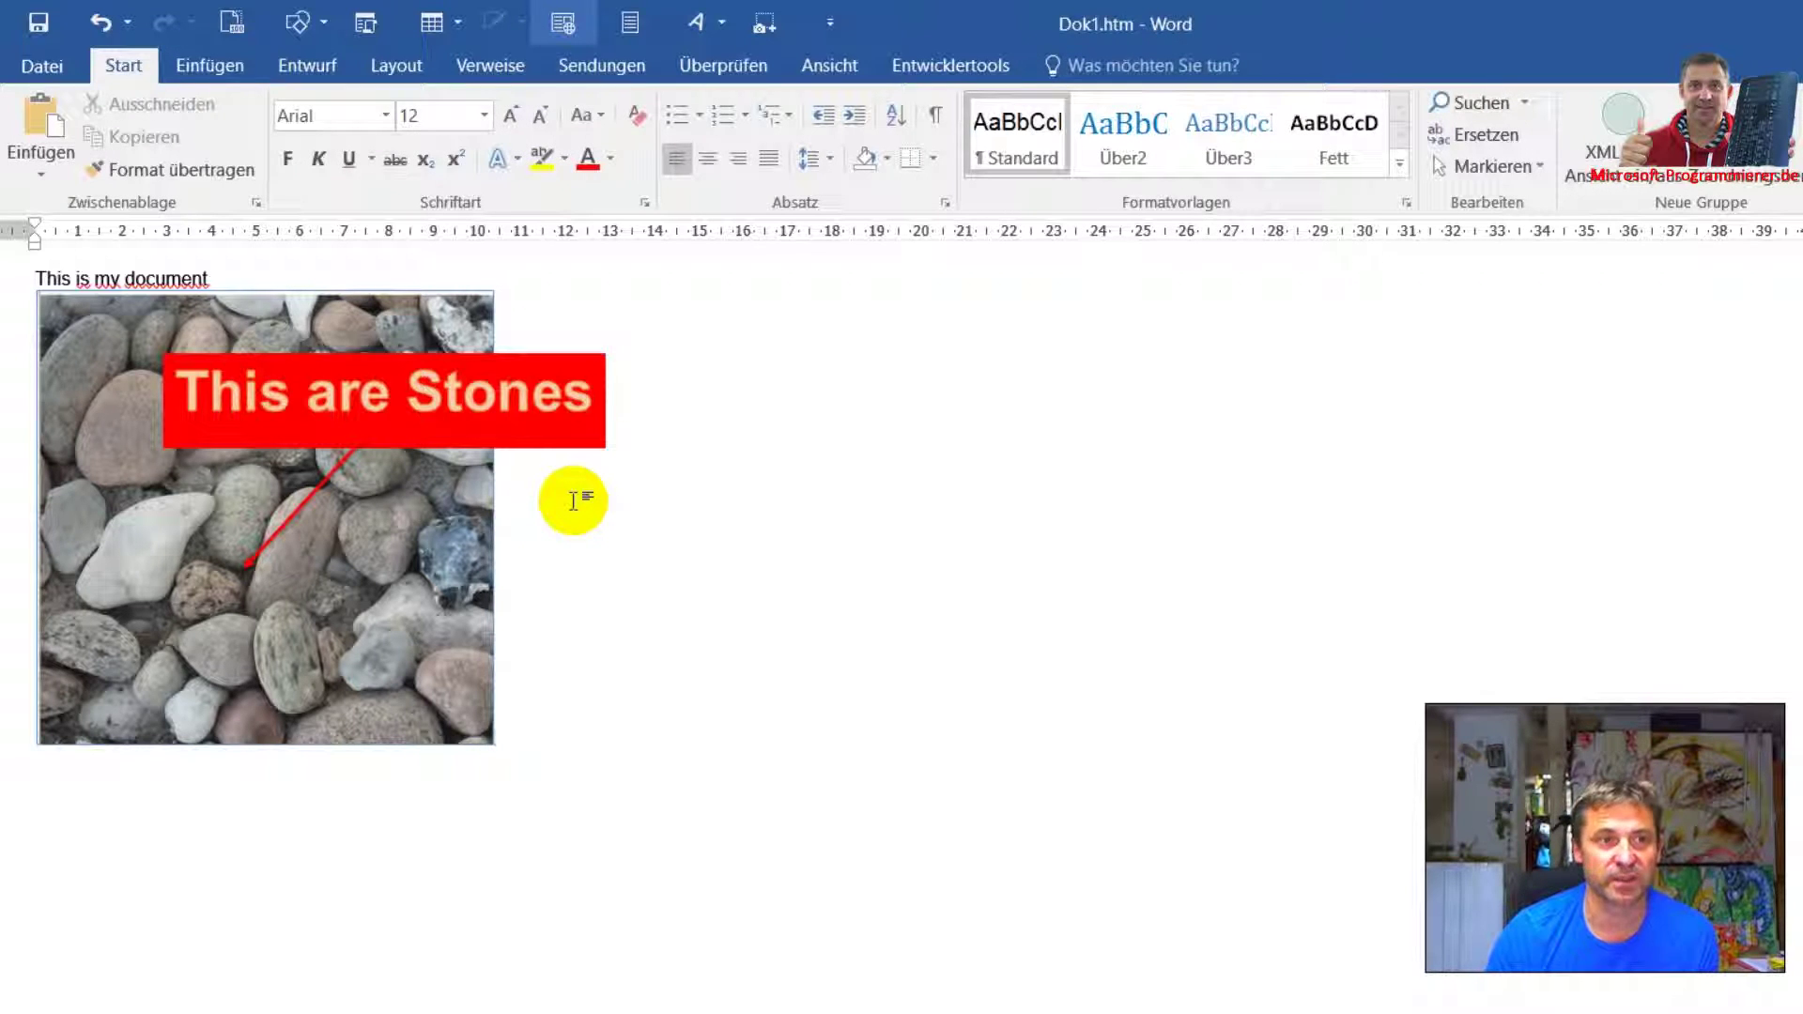
{"action": "key", "text": "Print"}
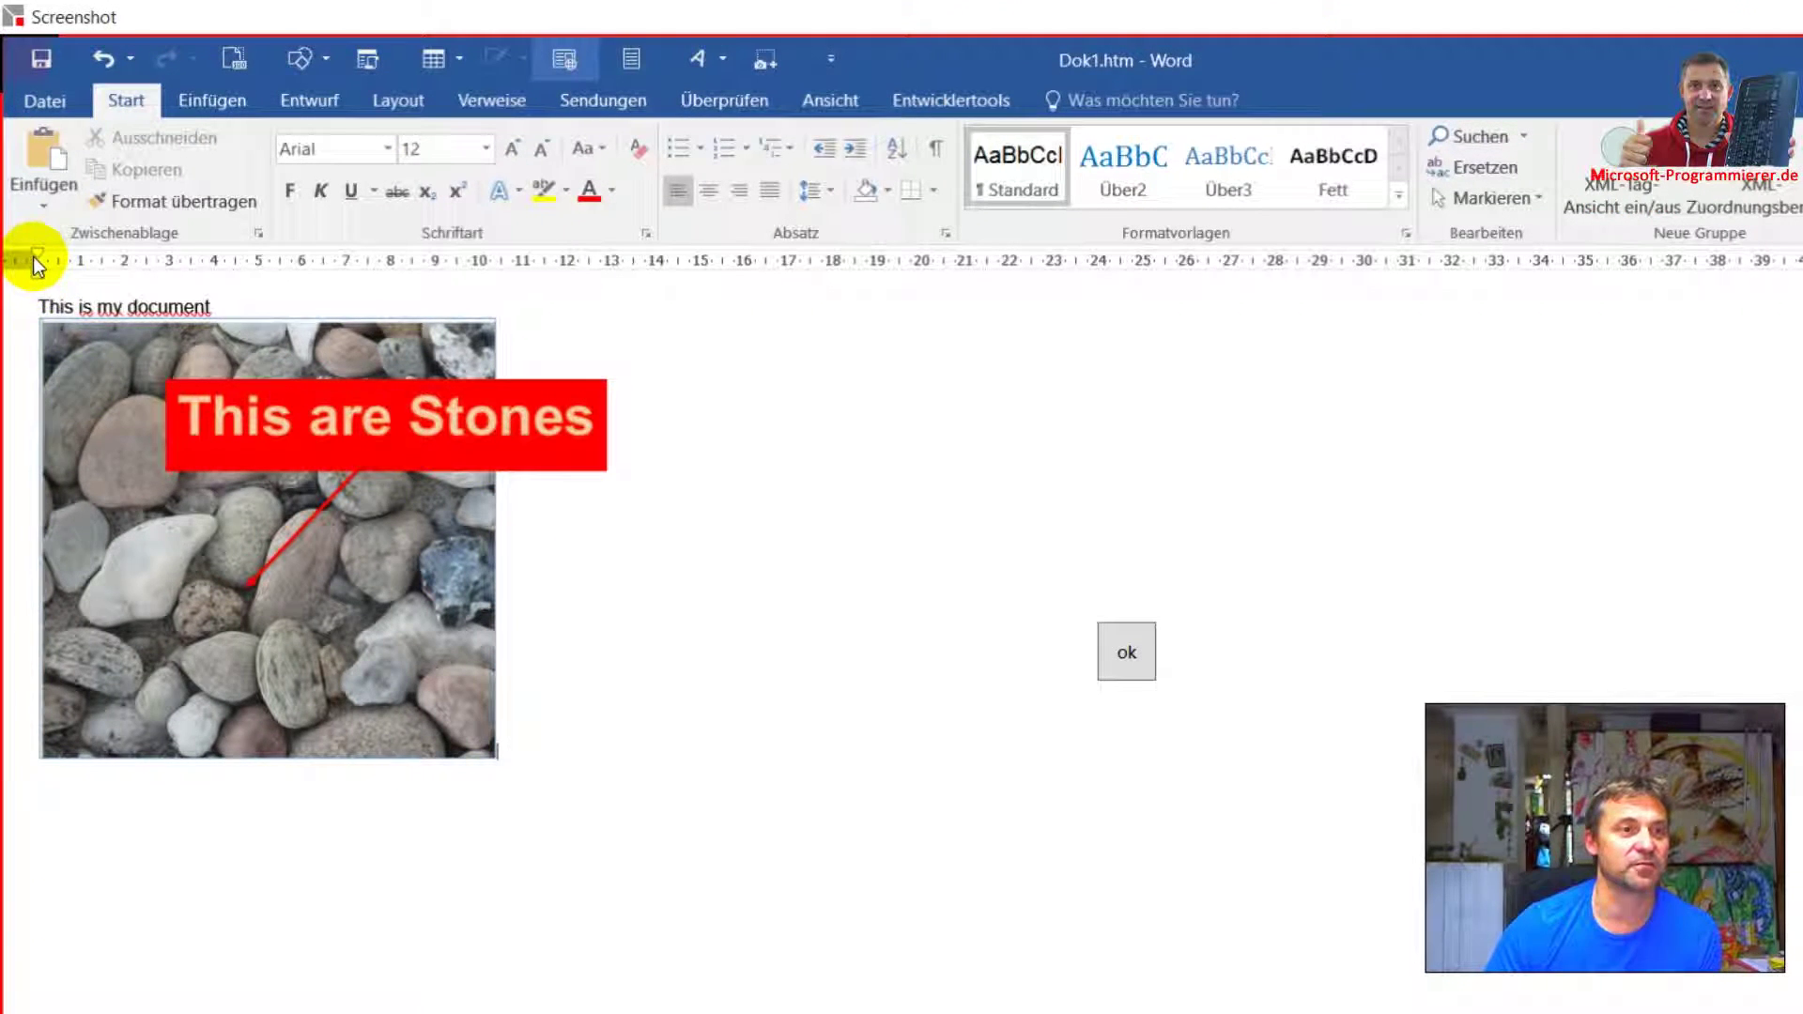
Capture the picture, banner and line as one region and replace the document content with that single screenshot below the text.
{"action": "left_click_drag", "start_coordinate": [43, 324], "coordinate": [493, 613]}
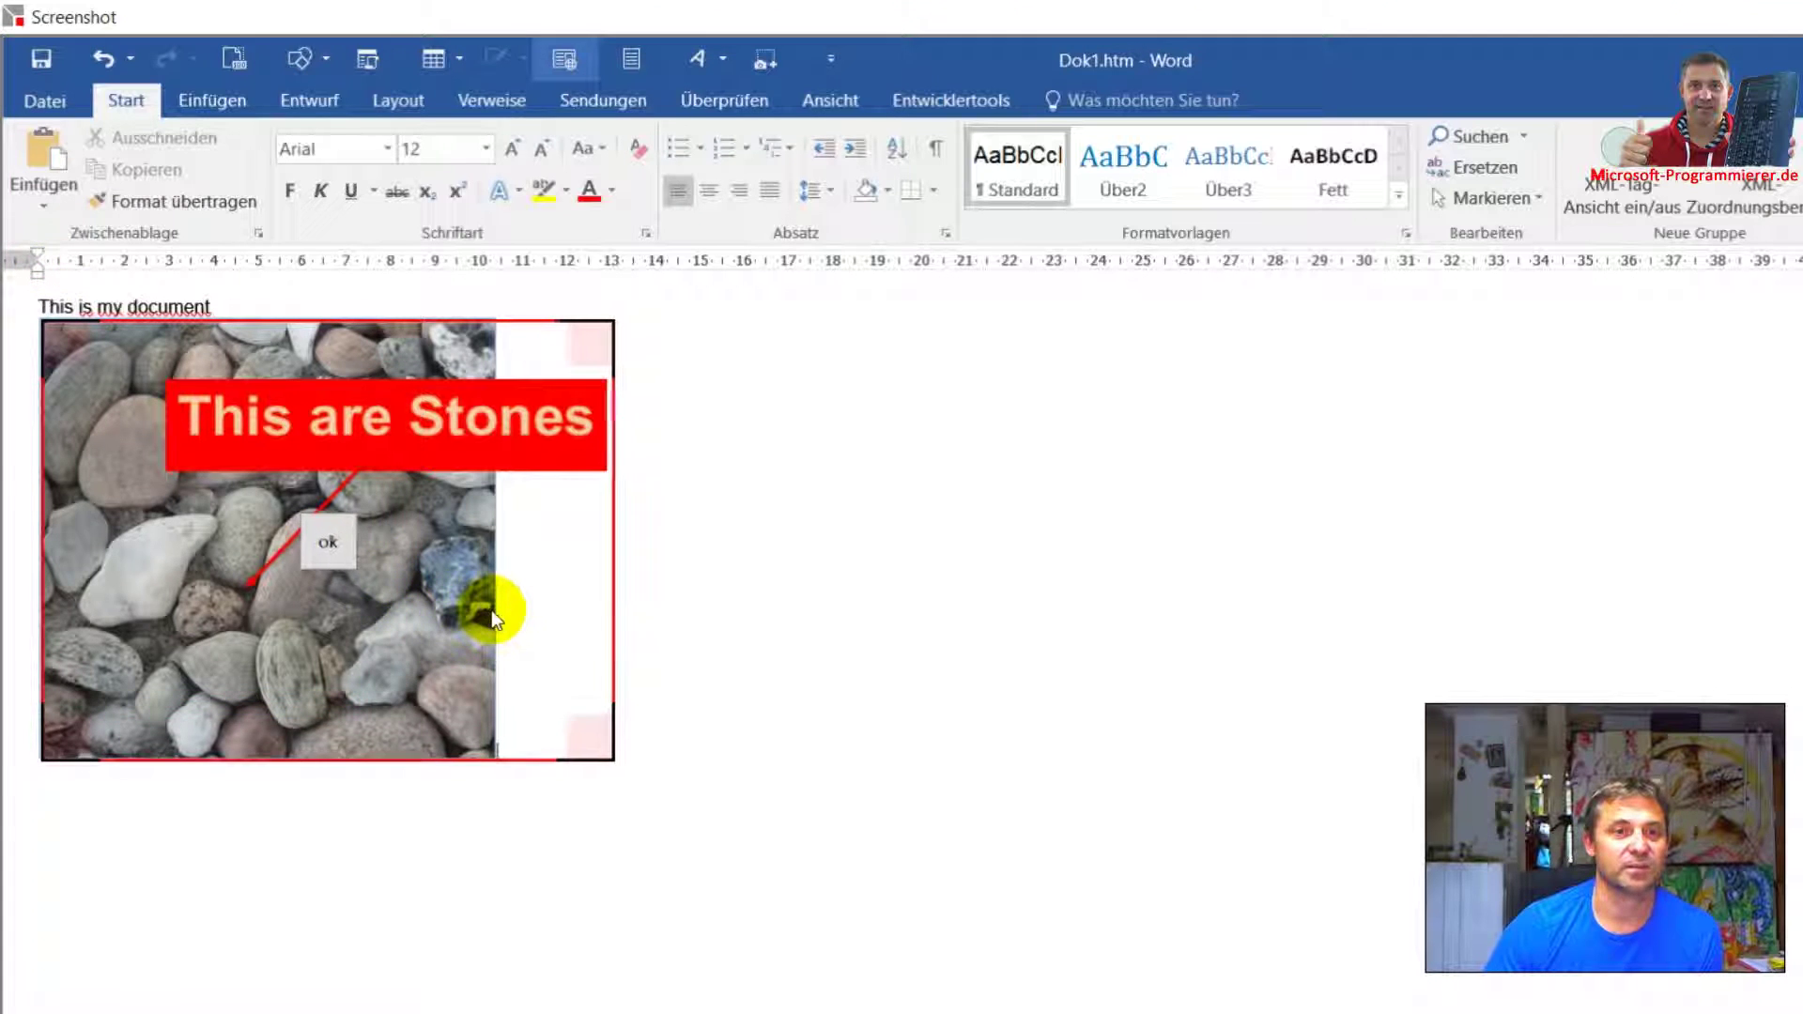
{"action": "left_click", "coordinate": [329, 541]}
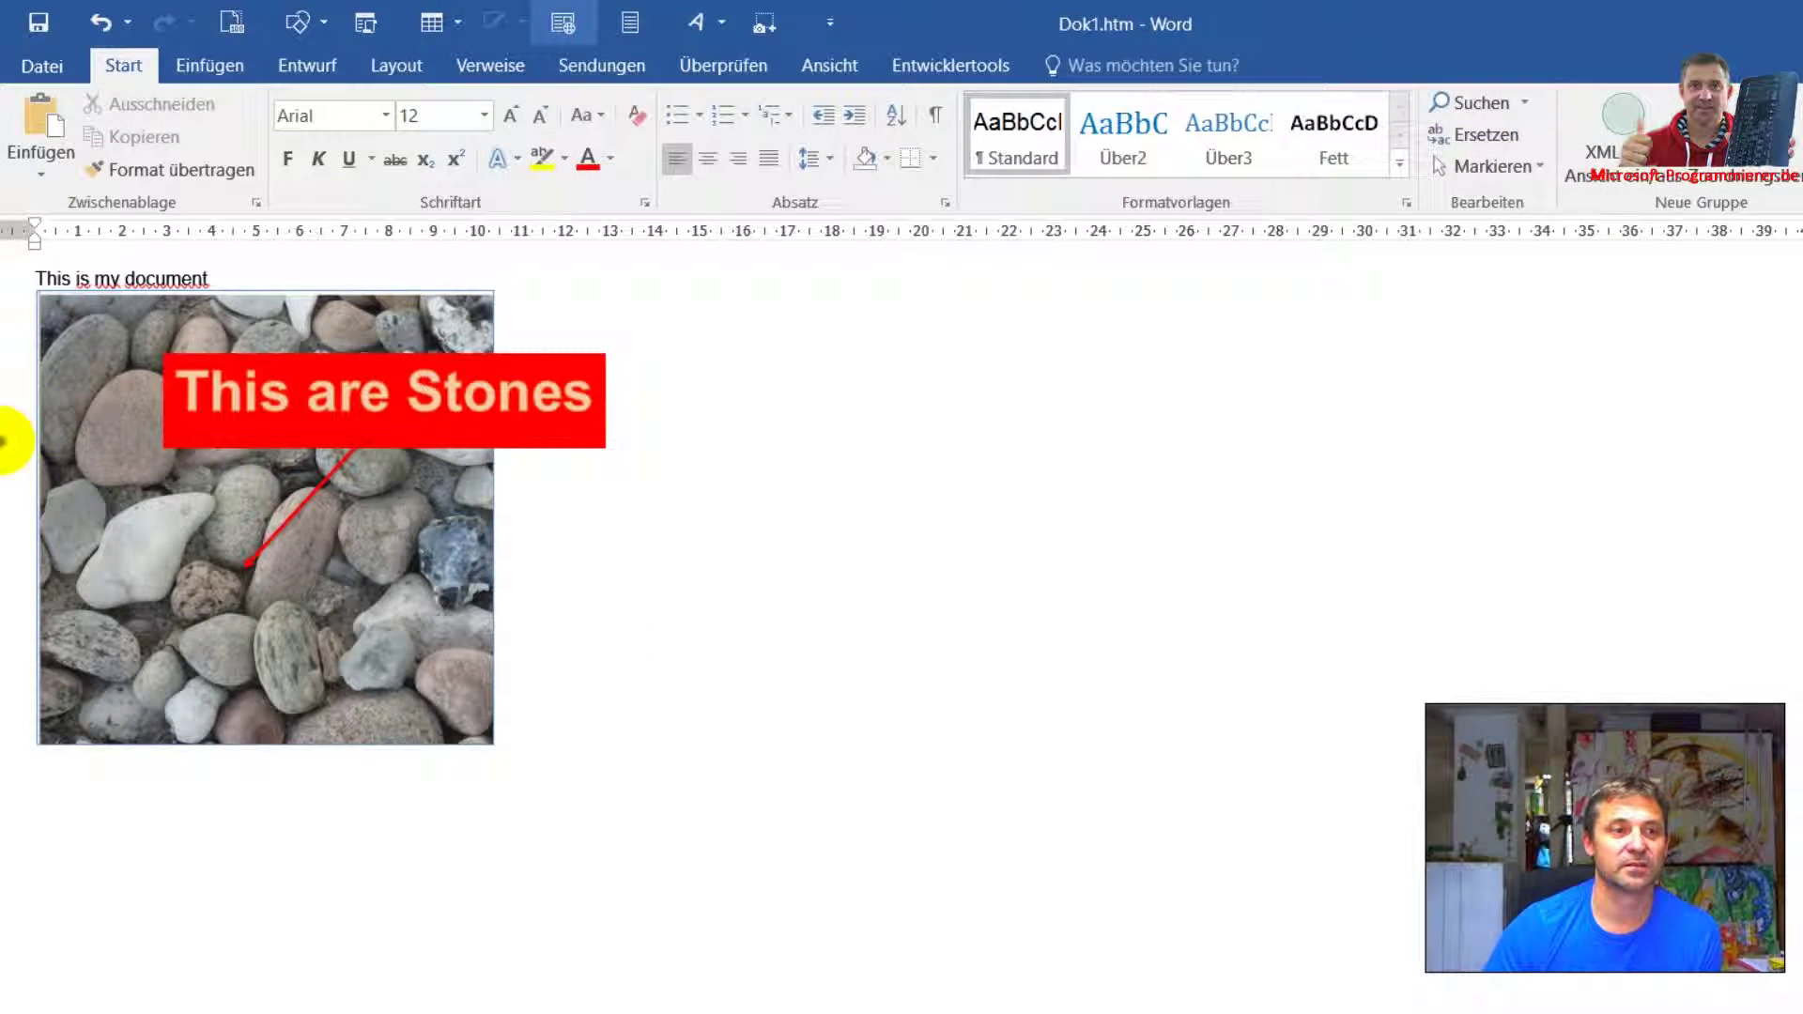
{"action": "key", "text": "ctrl+a"}
{"action": "key", "text": "Delete"}
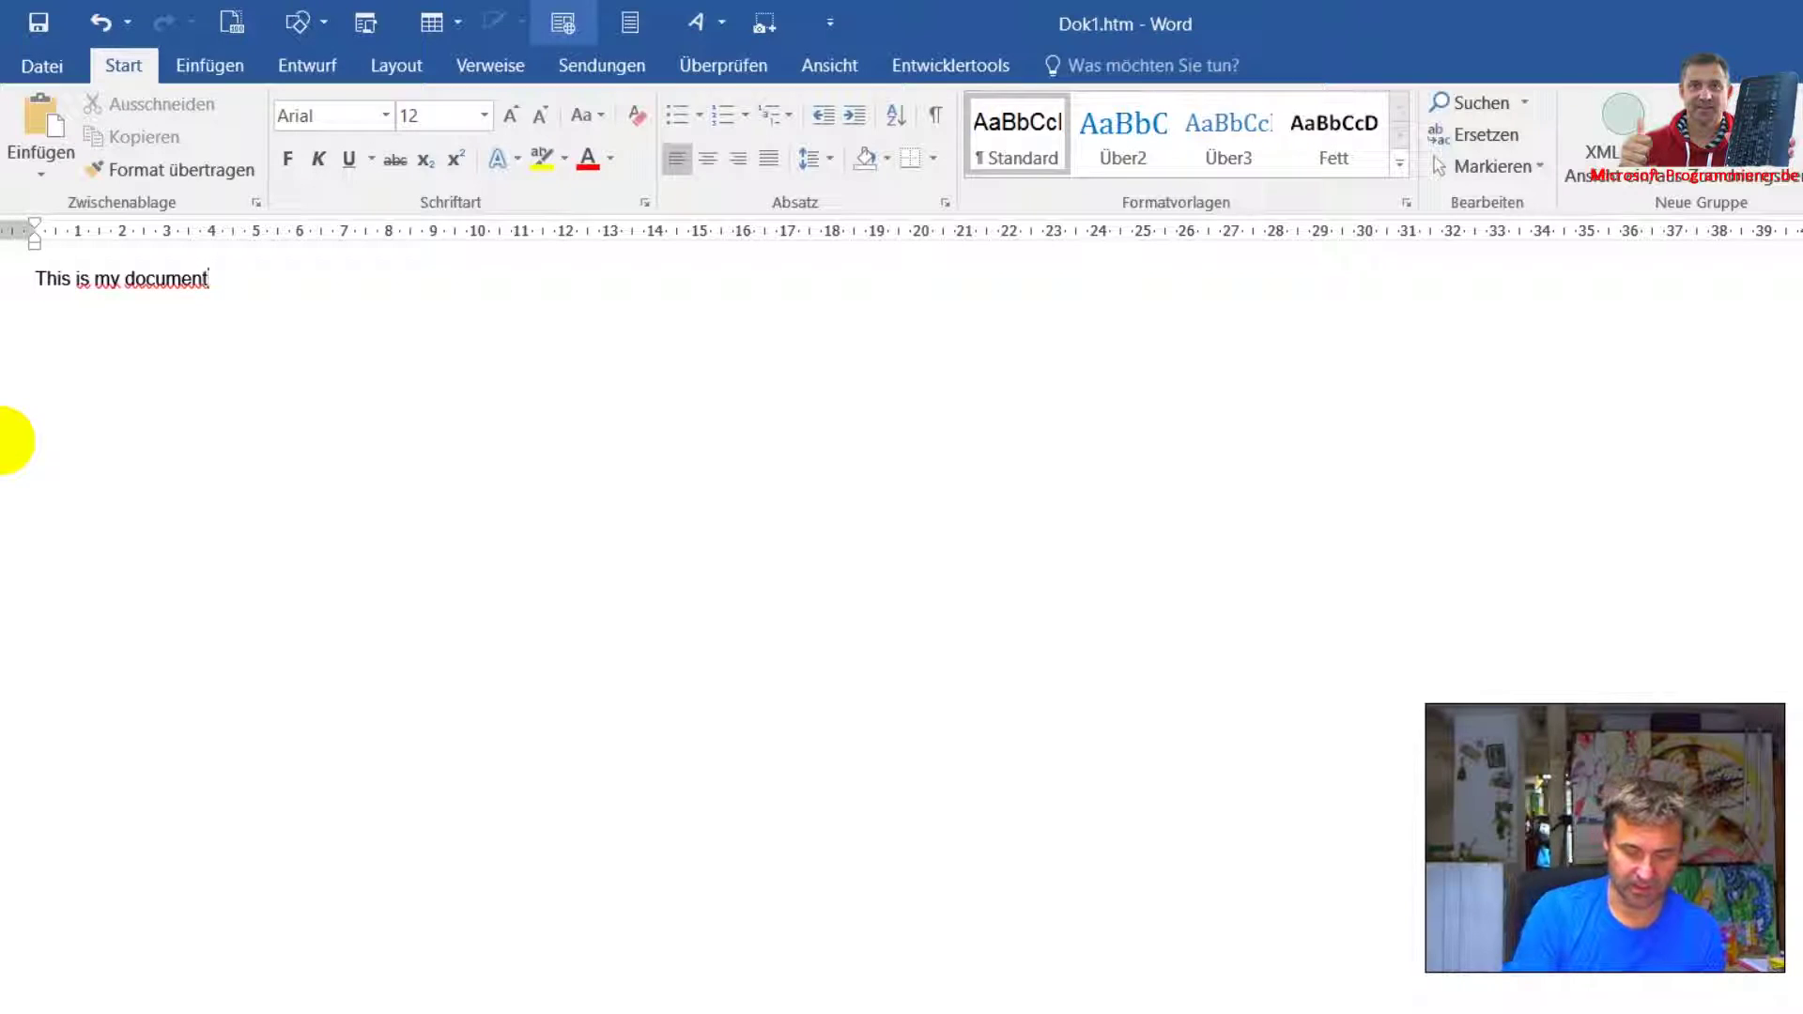
{"action": "key", "text": "ctrl+z"}
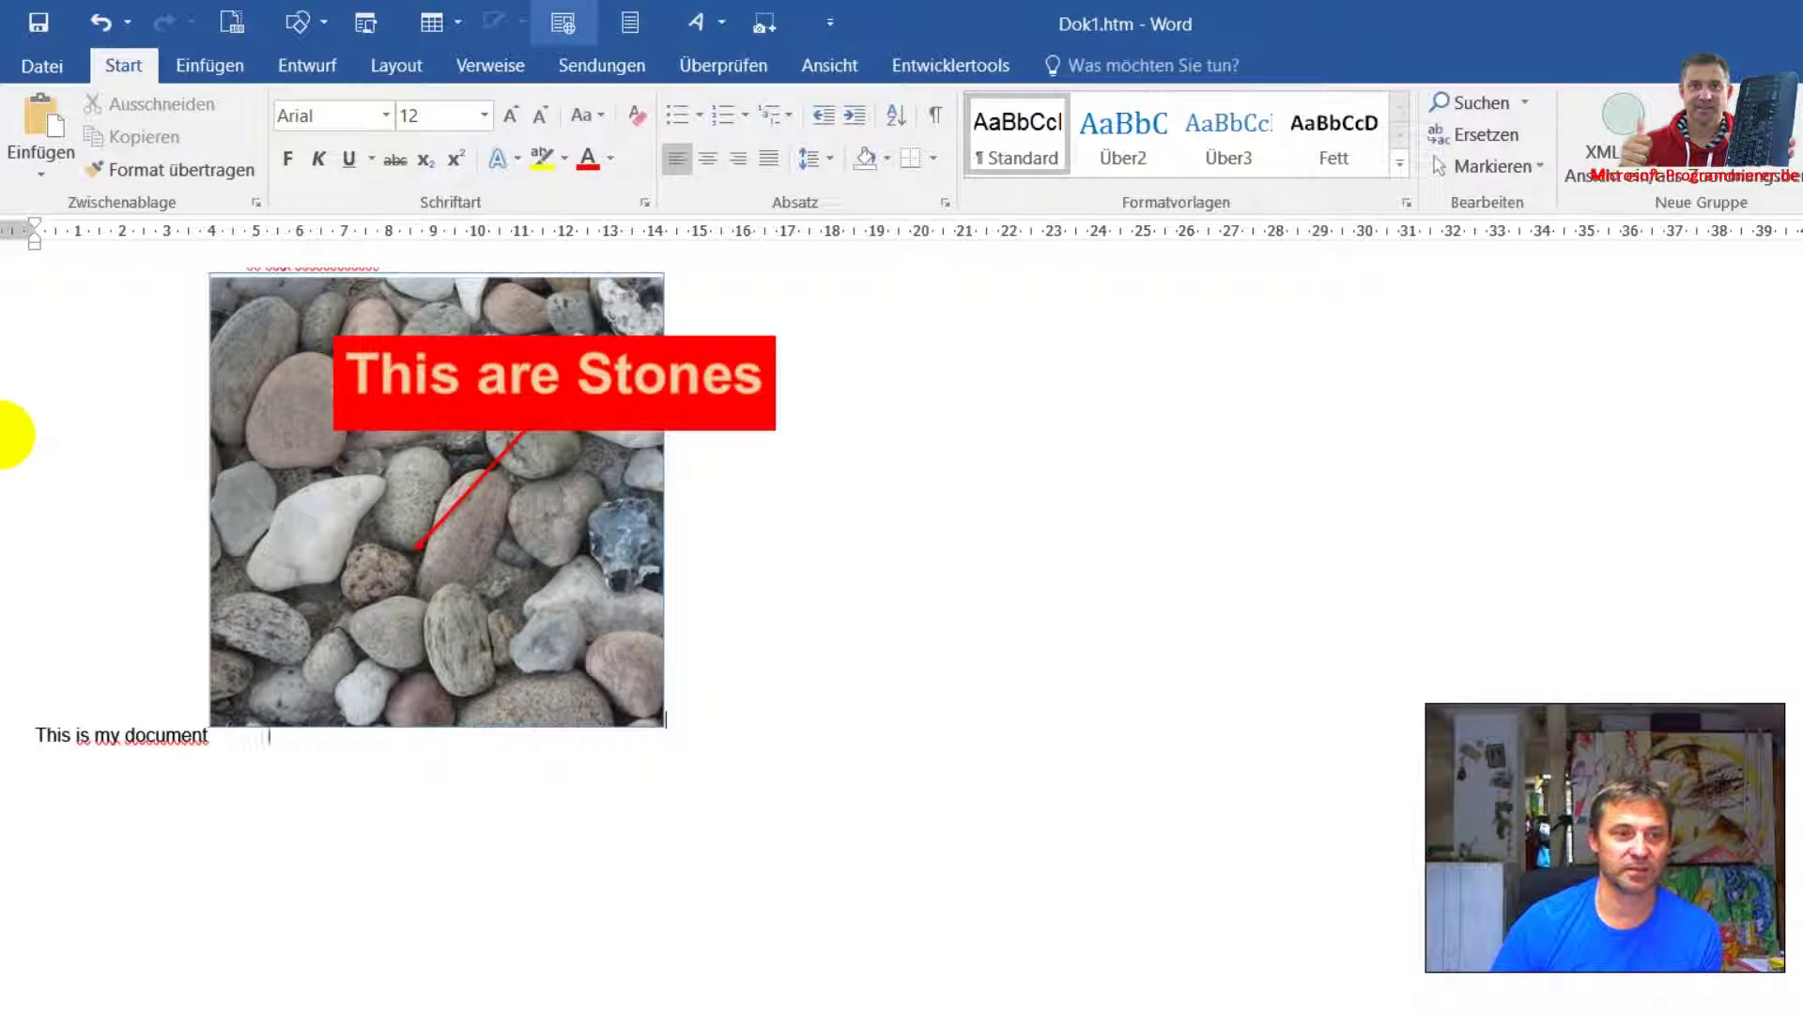
{"action": "key", "text": "ctrl+z"}
{"action": "left_click", "coordinate": [127, 405]}
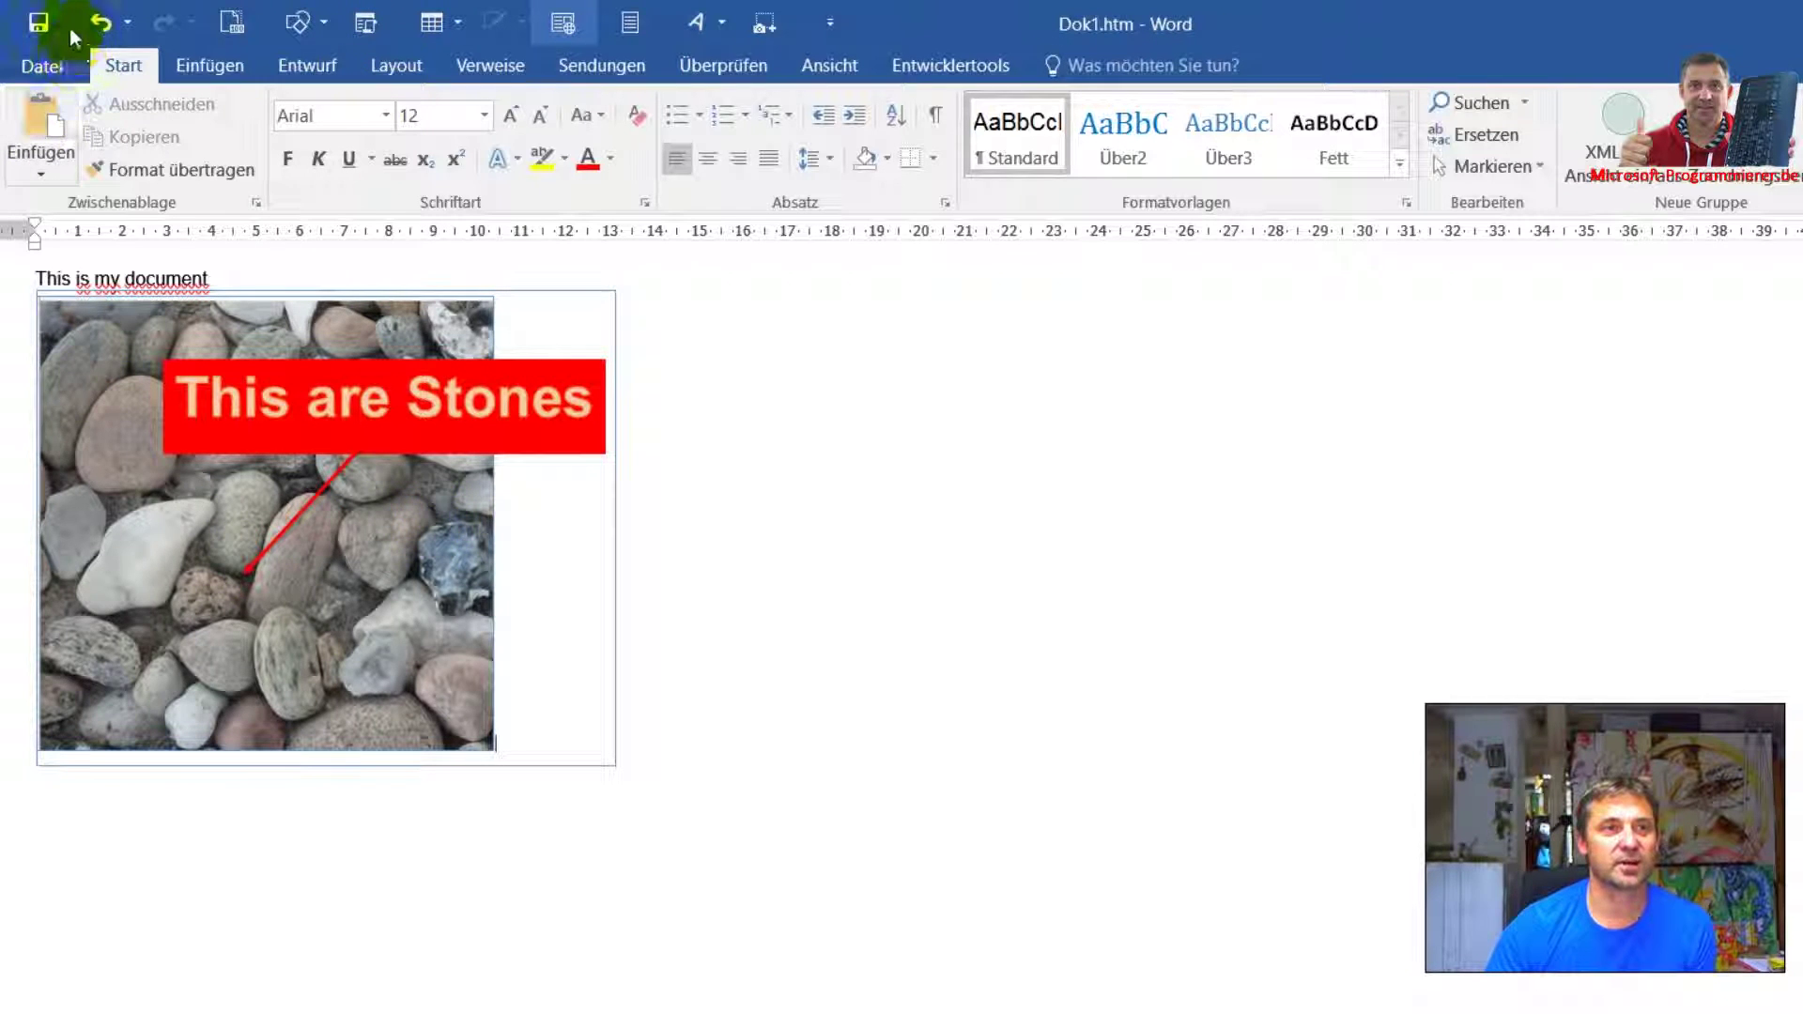
{"action": "right_click", "coordinate": [551, 1003]}
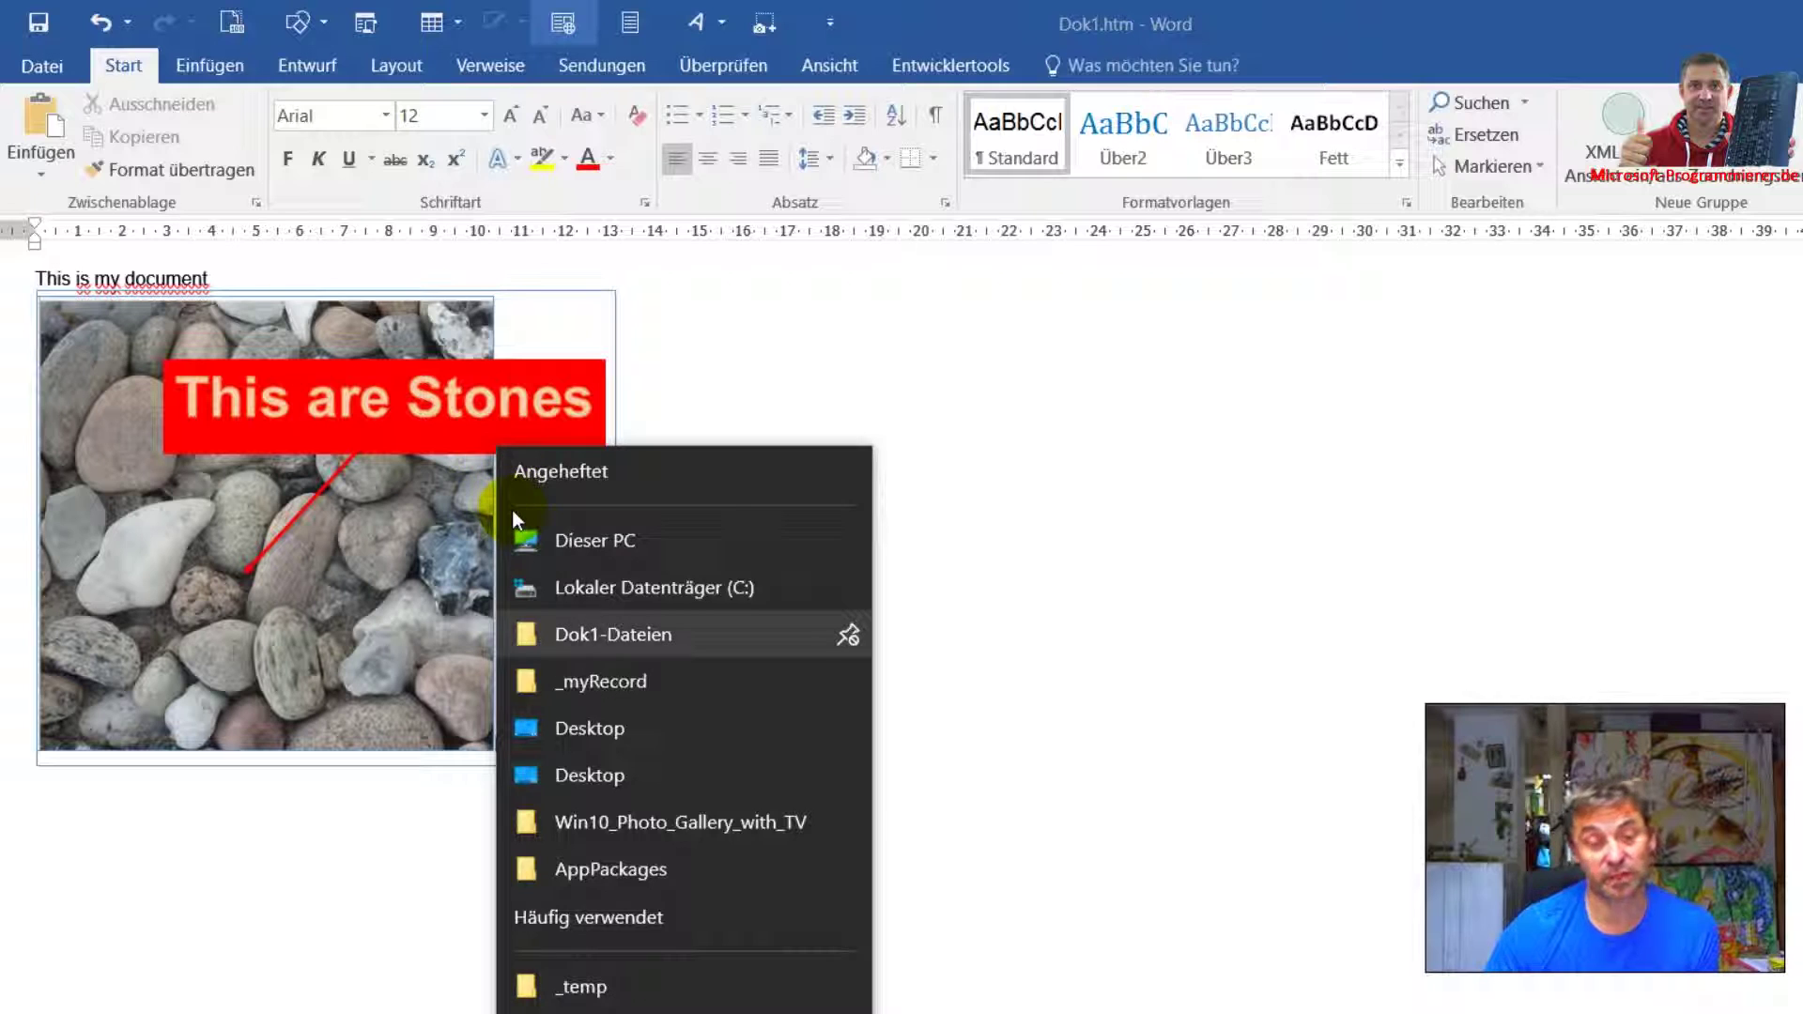
{"action": "left_click", "coordinate": [512, 510]}
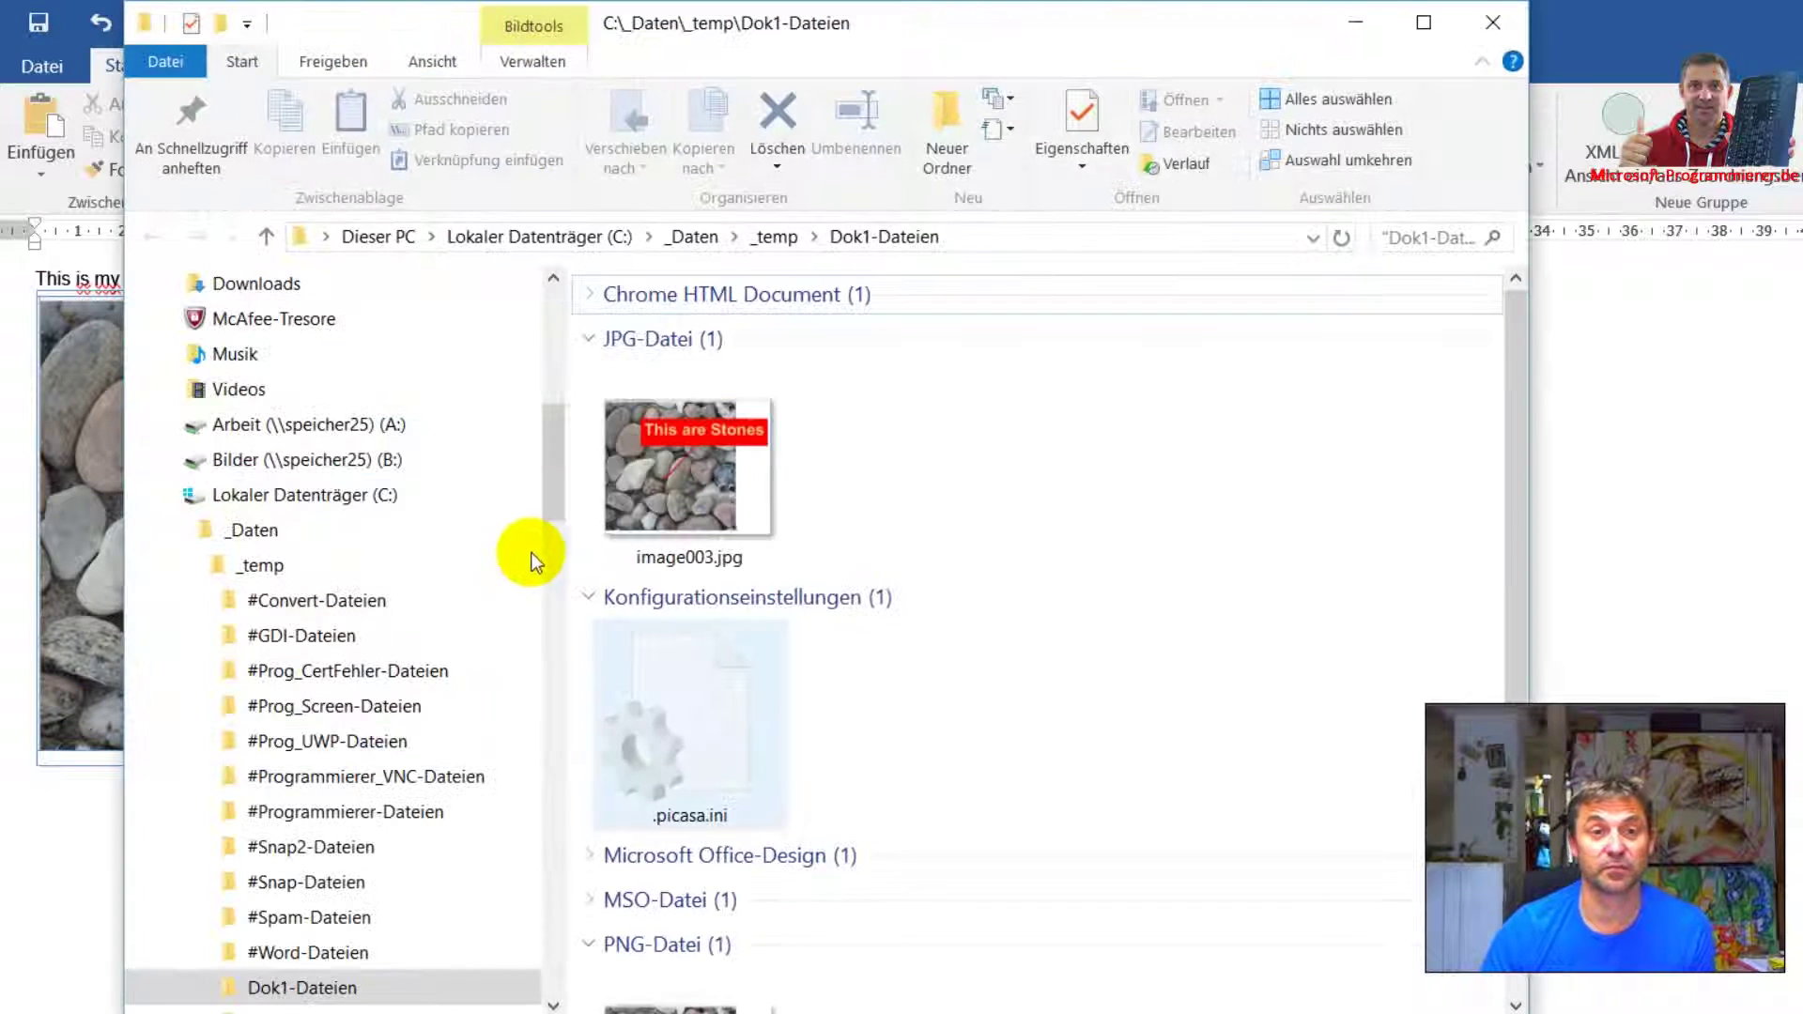
{"action": "mouse_move", "coordinate": [688, 472]}
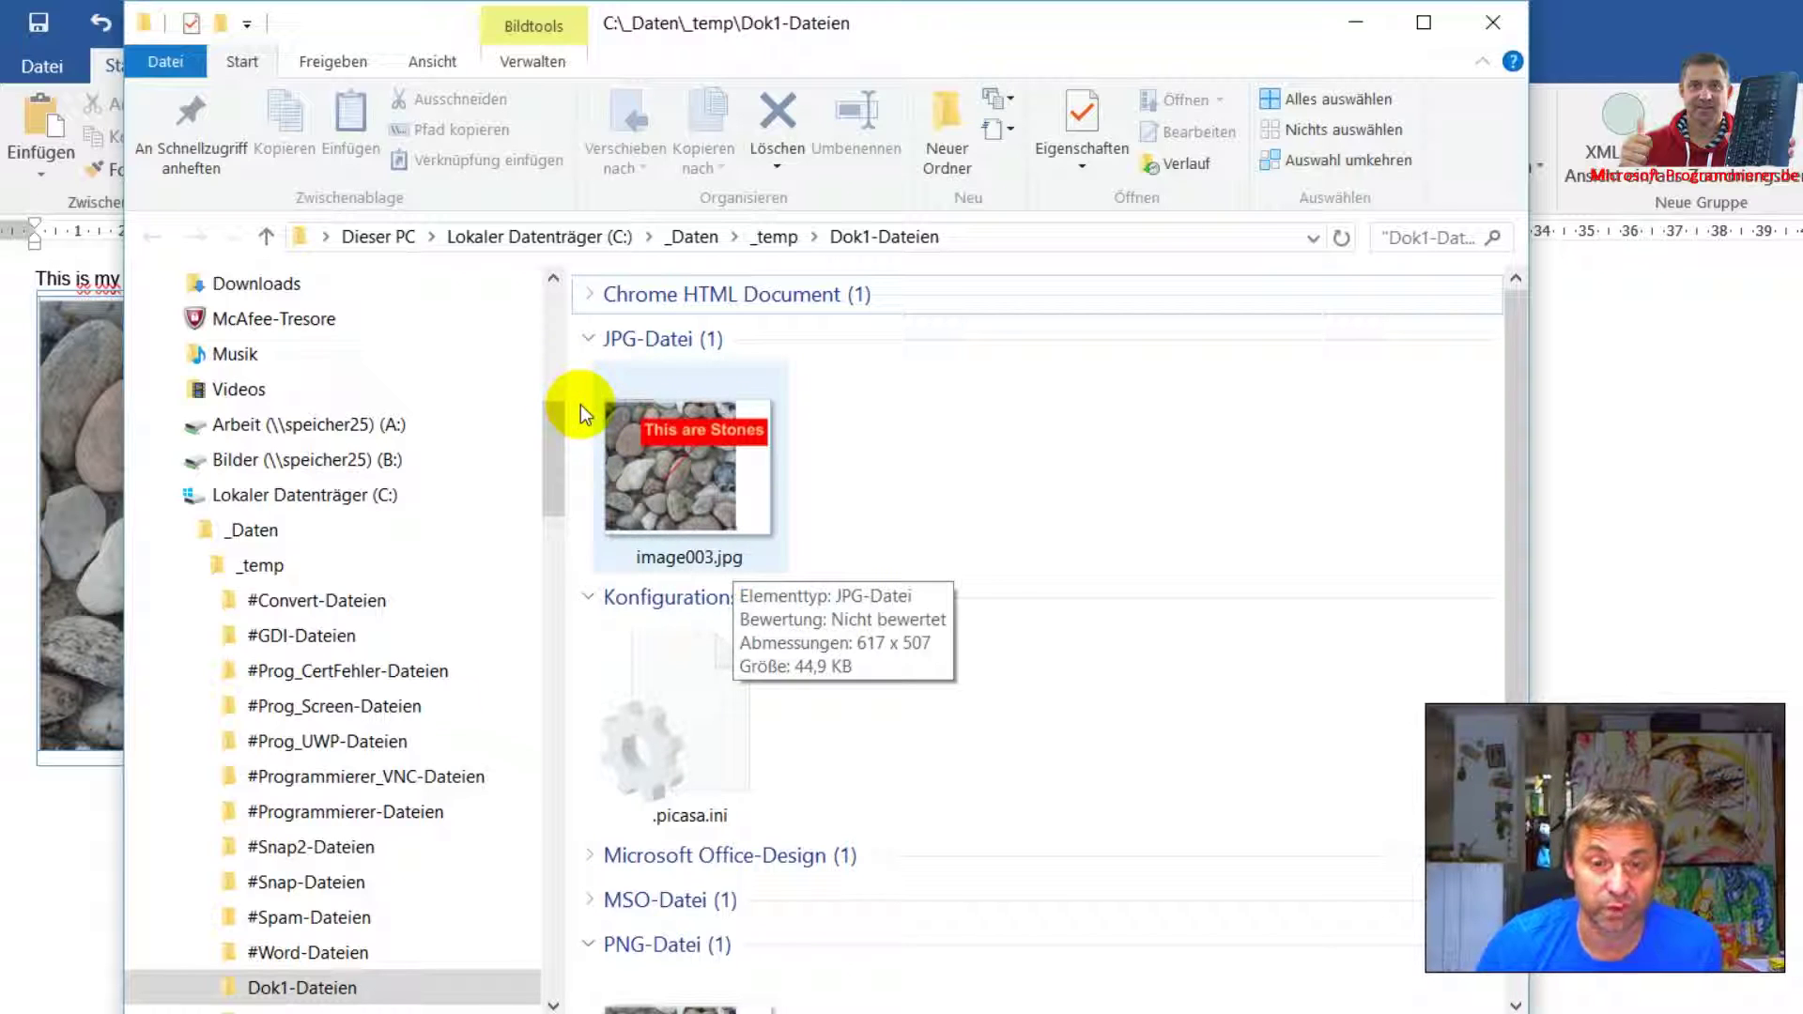
{"action": "left_click", "coordinate": [648, 521]}
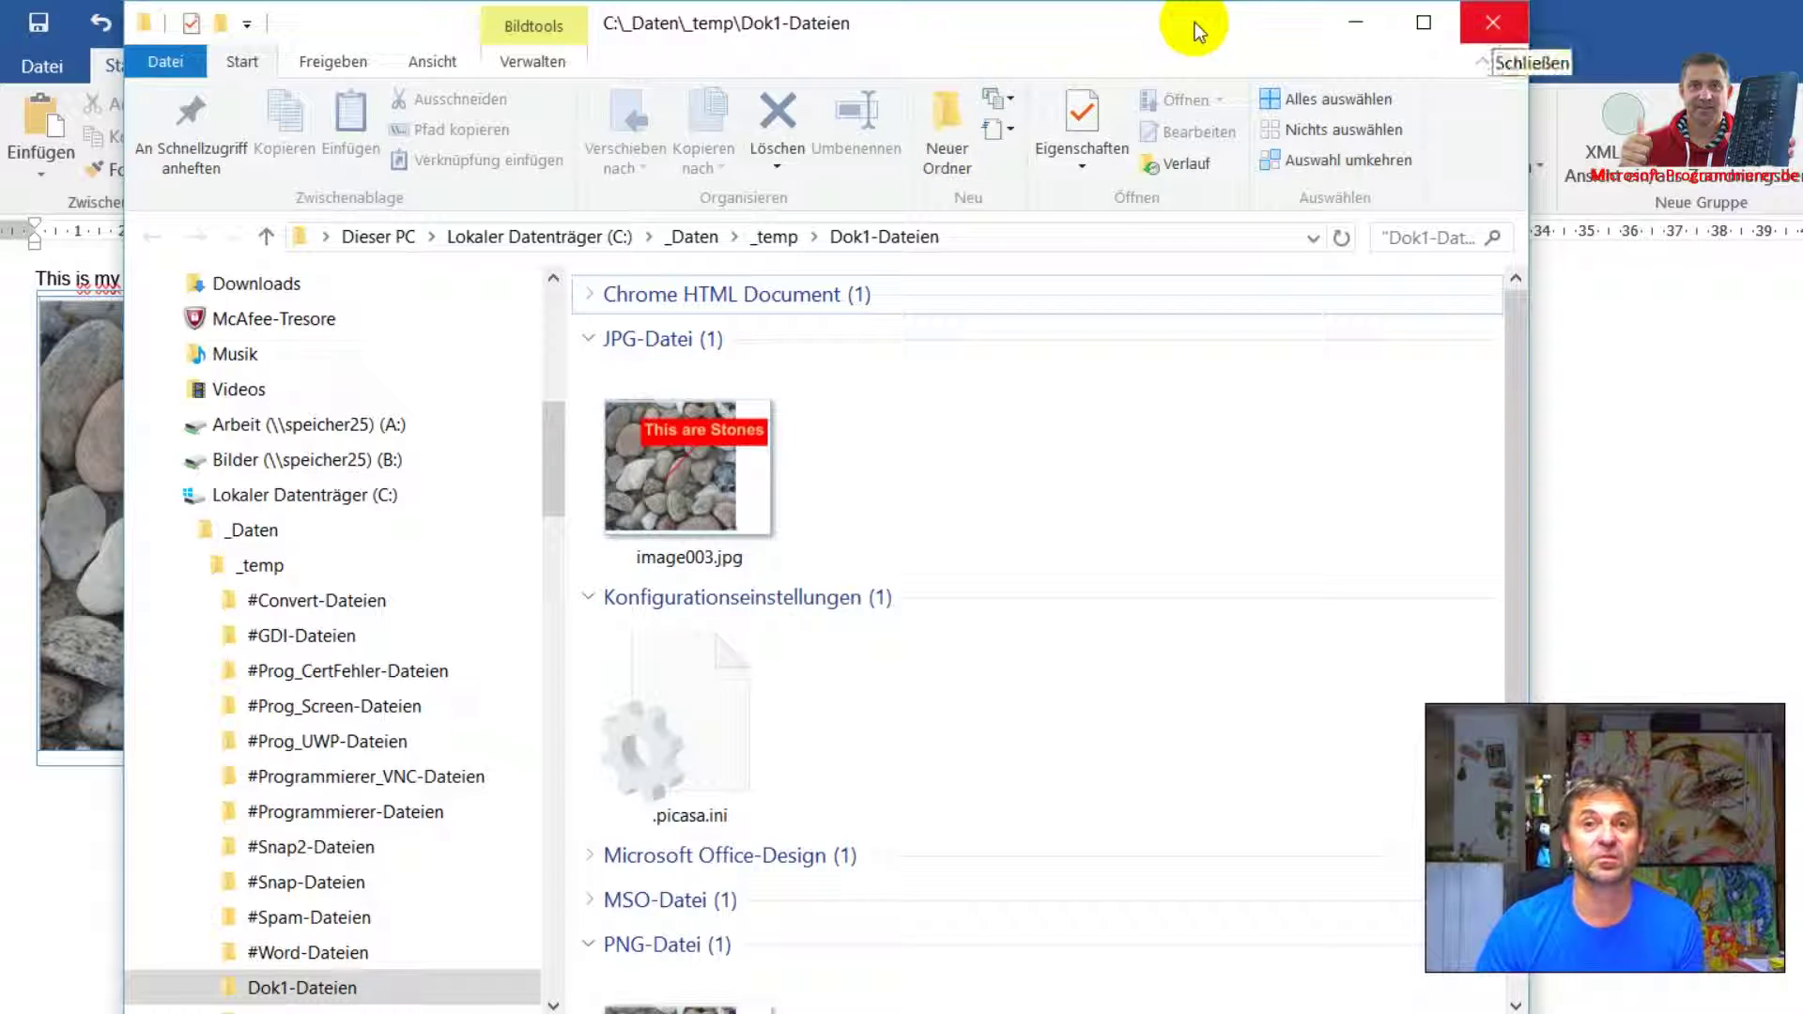
{"action": "left_click", "coordinate": [1355, 23]}
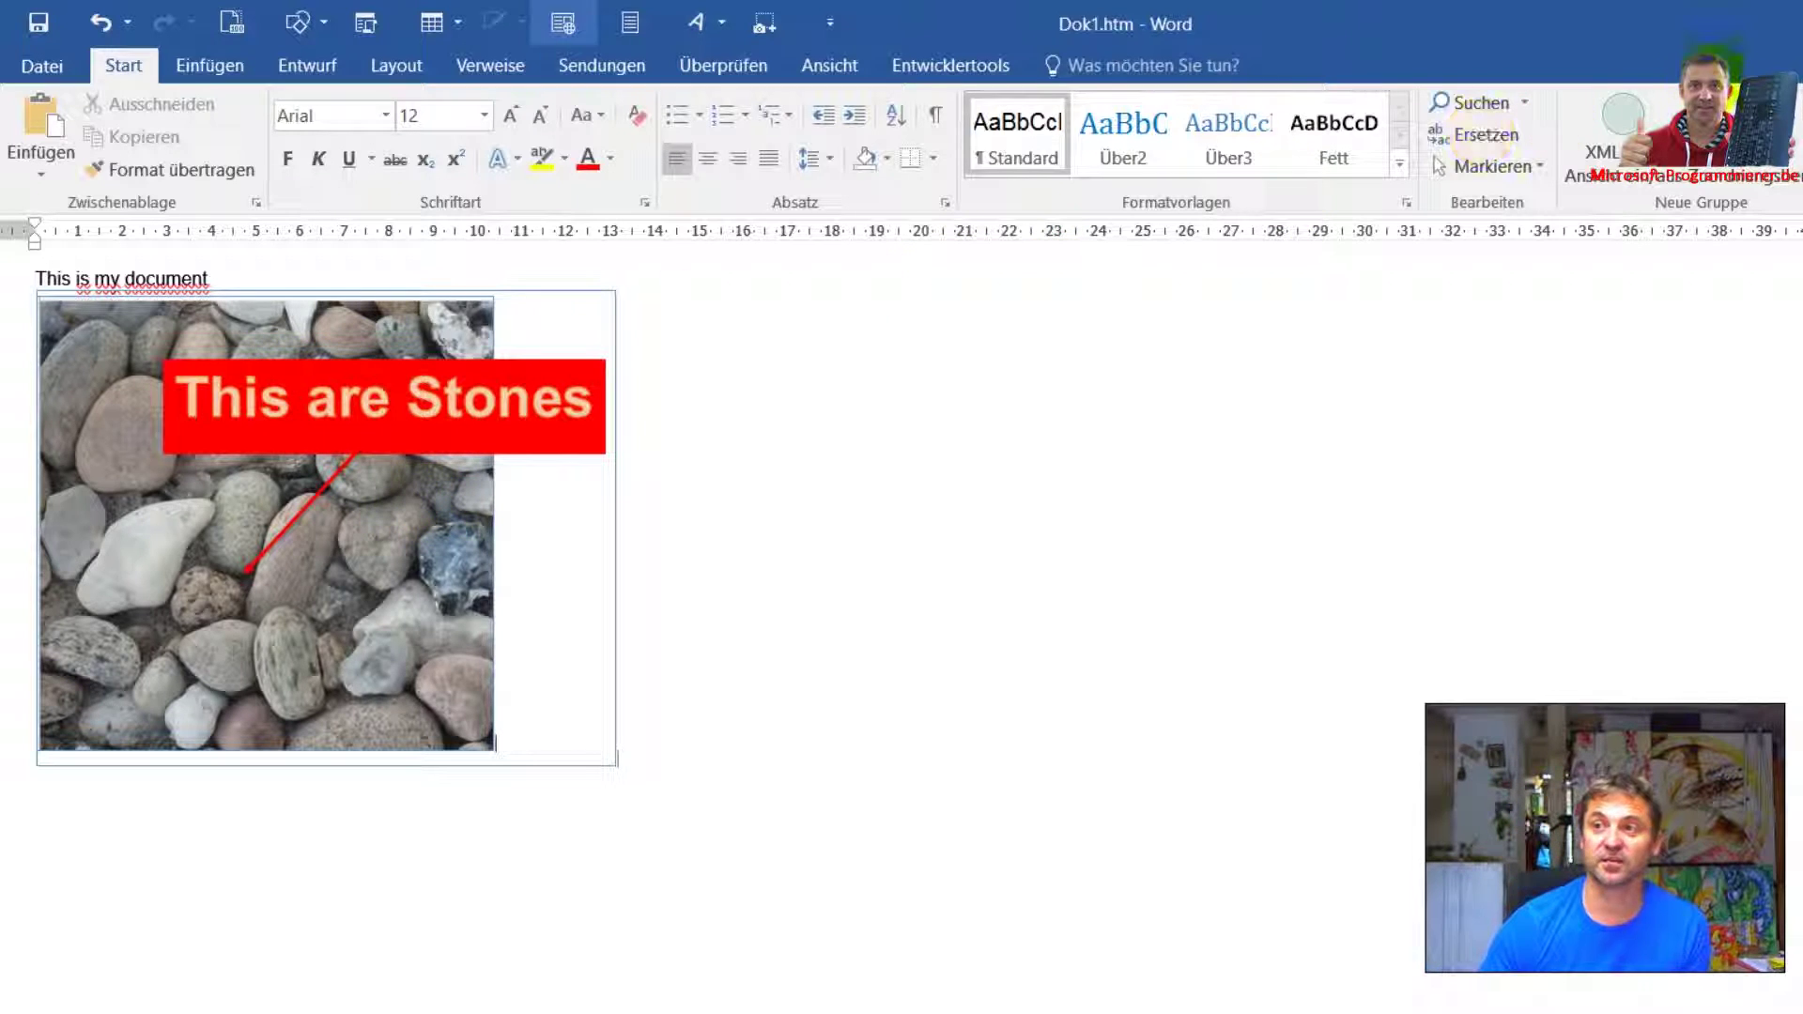
Browse to microsoft-programmierer.de in Chrome and open the Win10 ScreenShot-Cut-Paste article.
{"action": "left_click", "coordinate": [668, 987]}
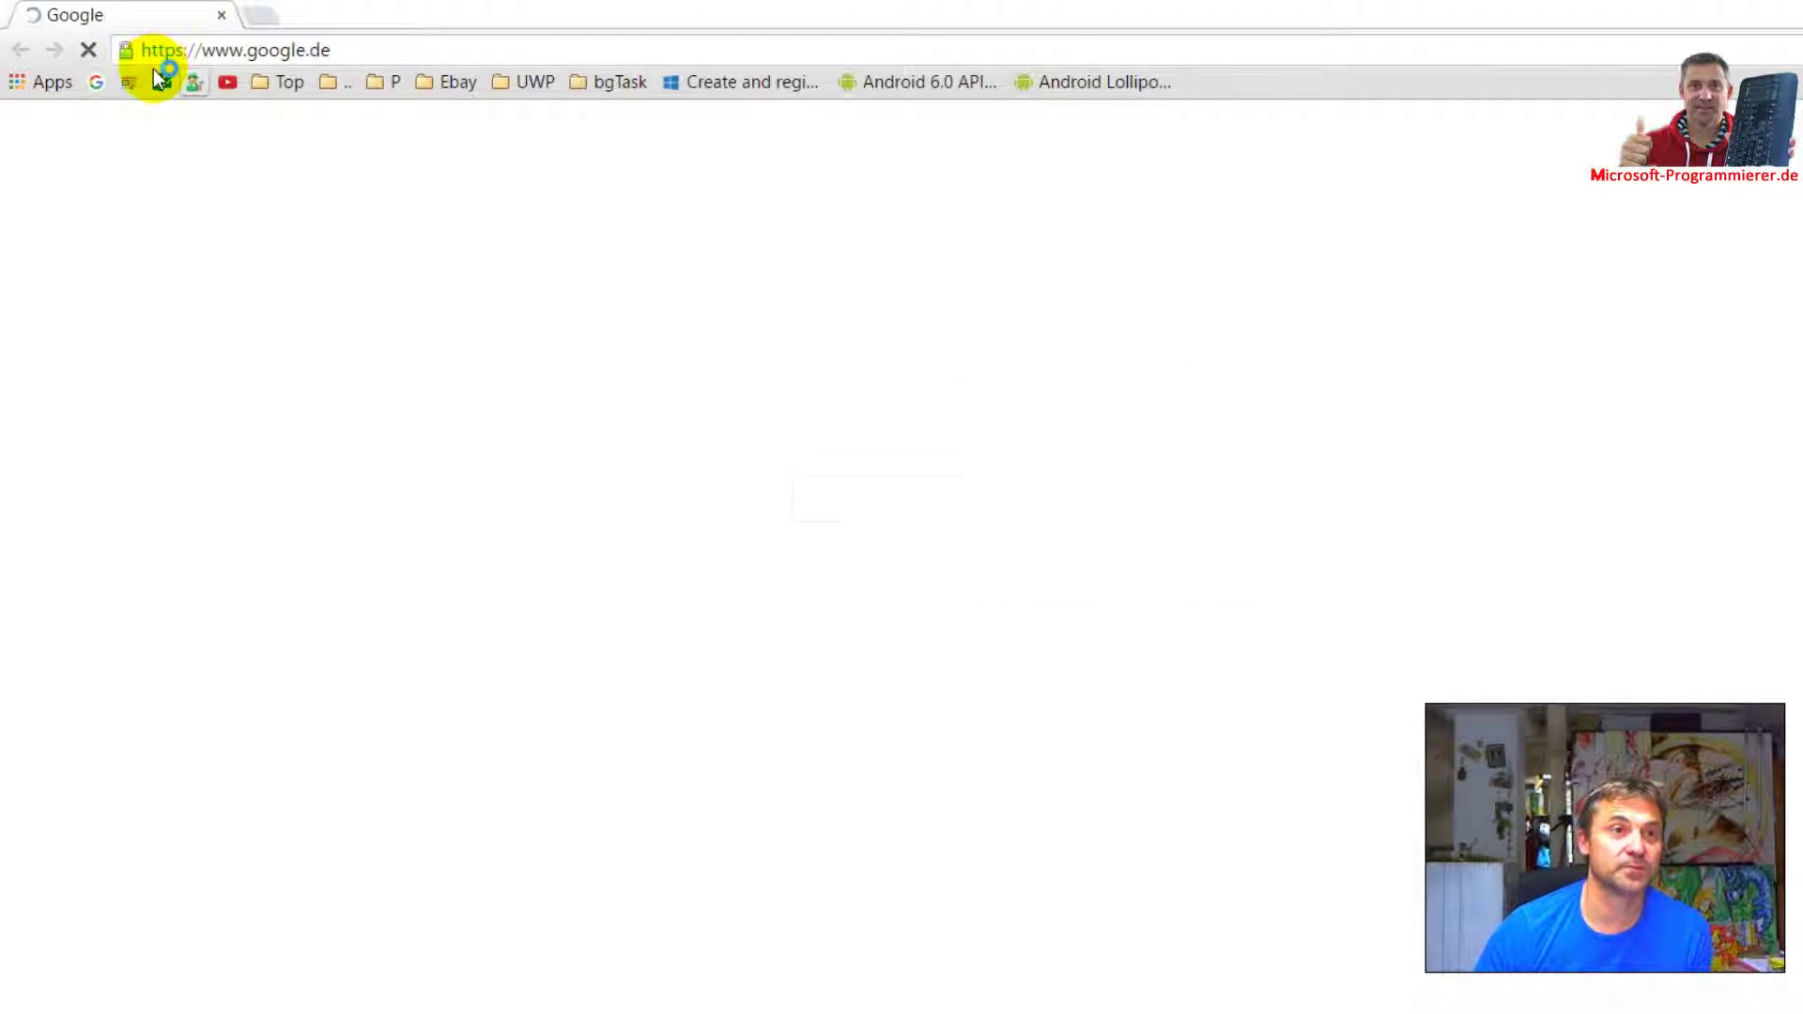
{"action": "left_click", "coordinate": [158, 74]}
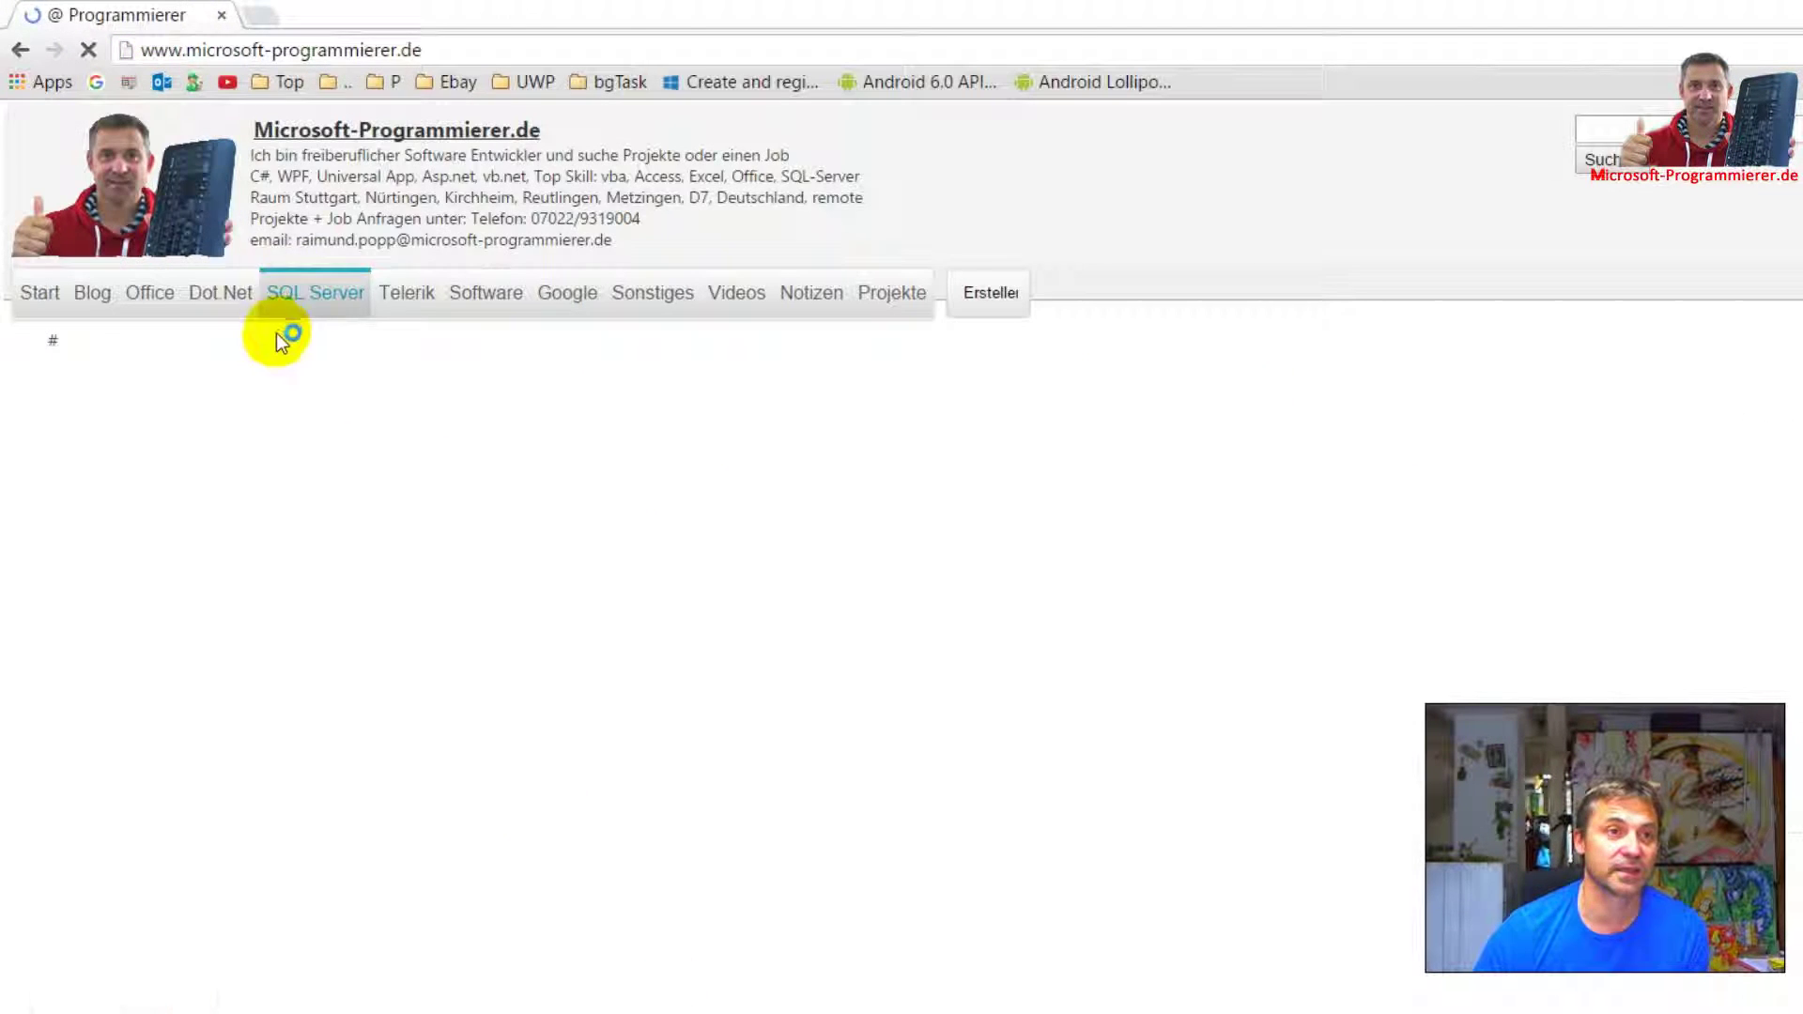
{"action": "mouse_move", "coordinate": [150, 292]}
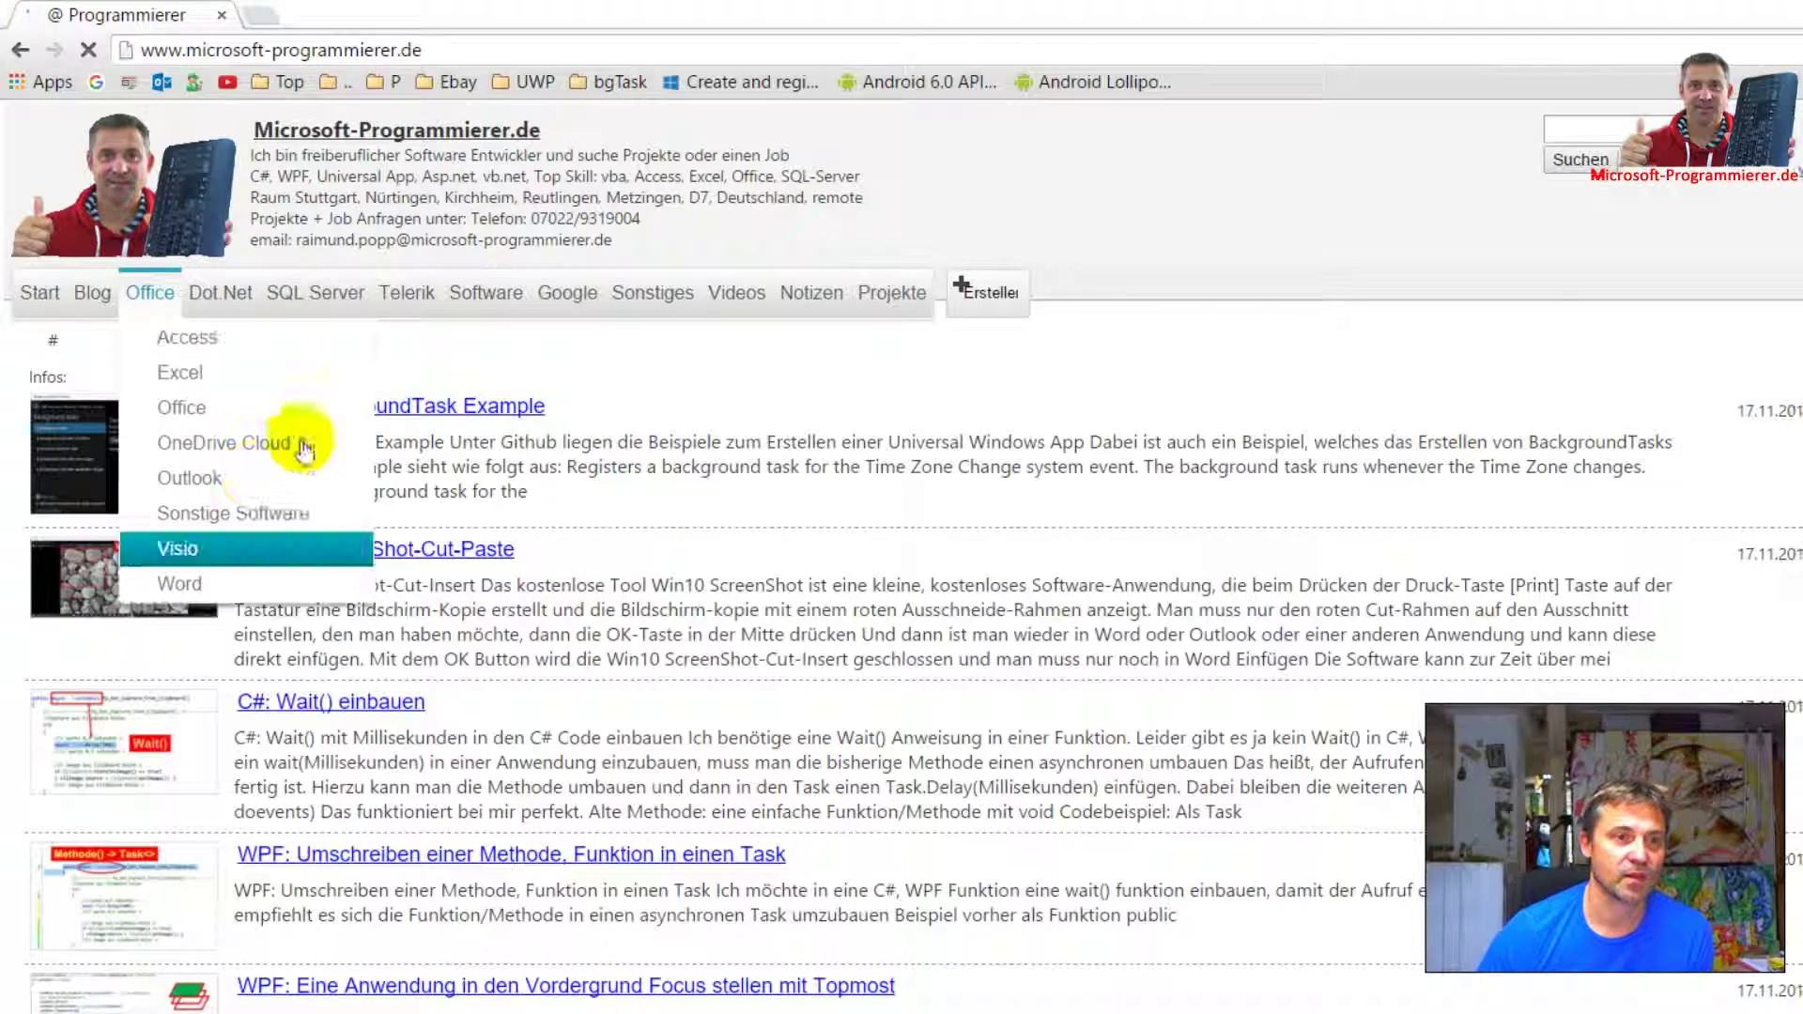
{"action": "left_click", "coordinate": [375, 549]}
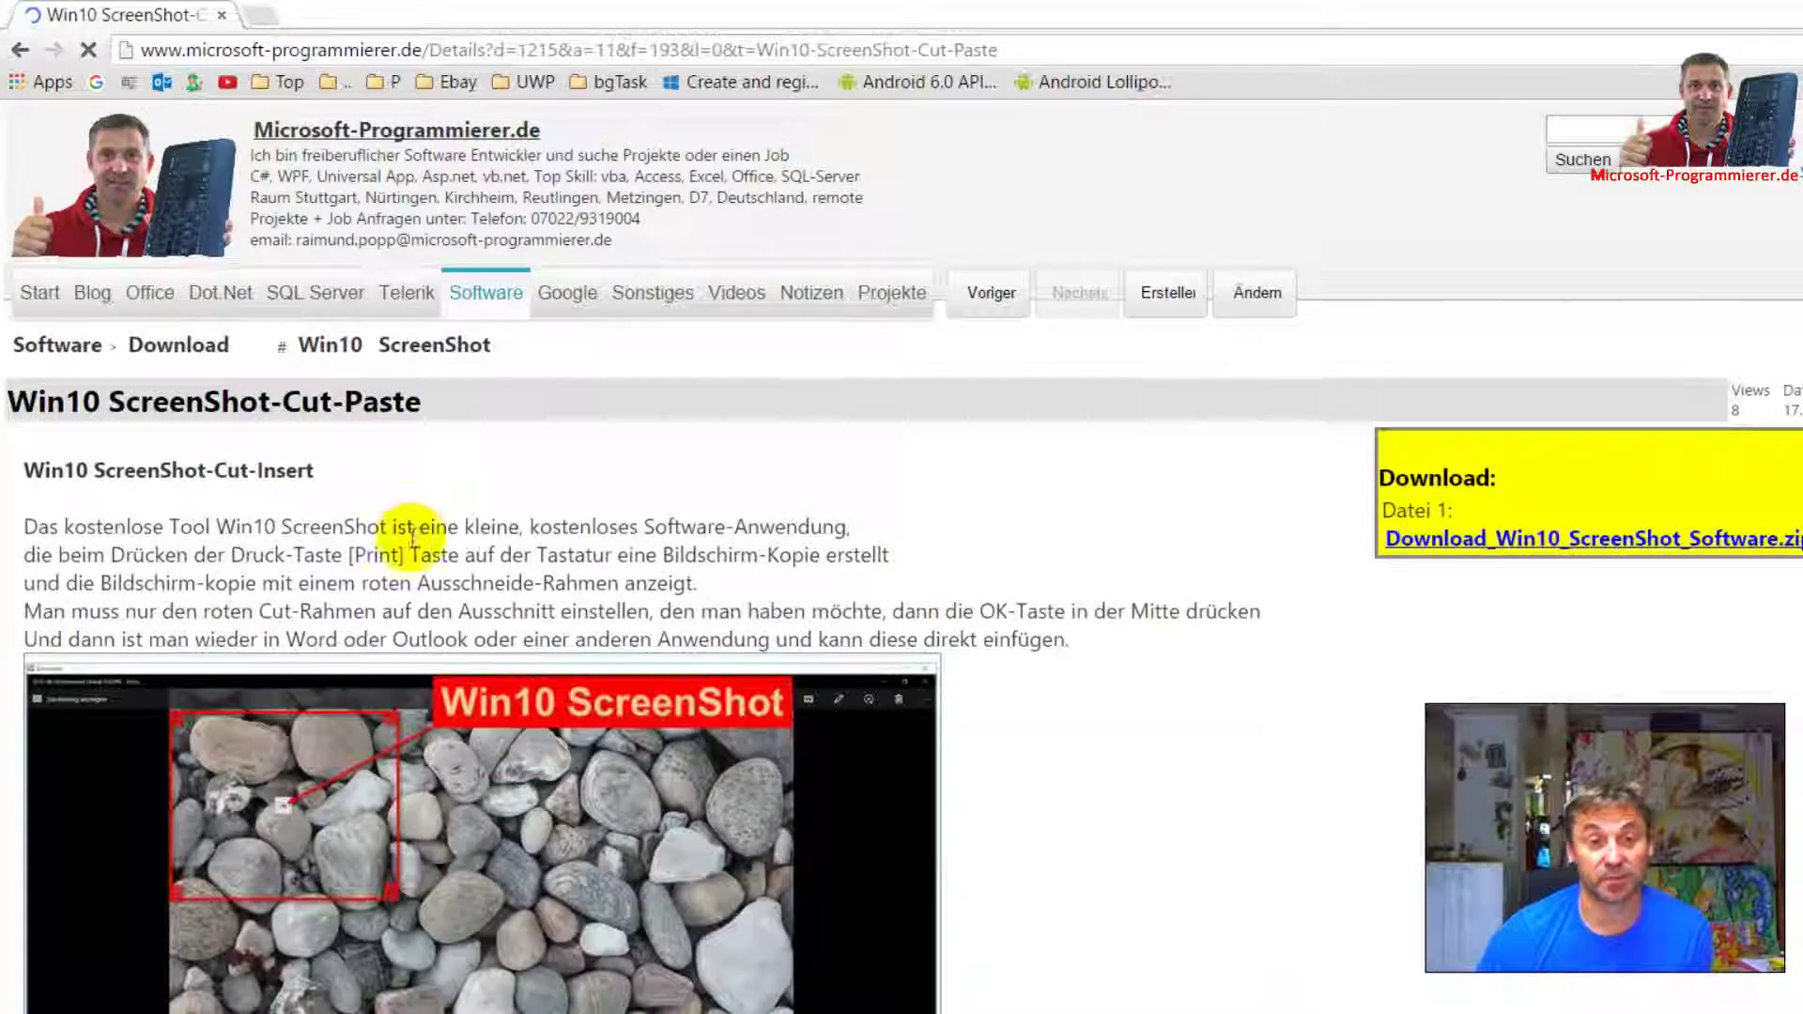
{"action": "scroll", "coordinate": [402, 530], "scroll_direction": "down", "scroll_amount": 4}
{"action": "scroll", "coordinate": [402, 532], "scroll_direction": "down", "scroll_amount": 4}
{"action": "scroll", "coordinate": [401, 530], "scroll_direction": "down", "scroll_amount": 3}
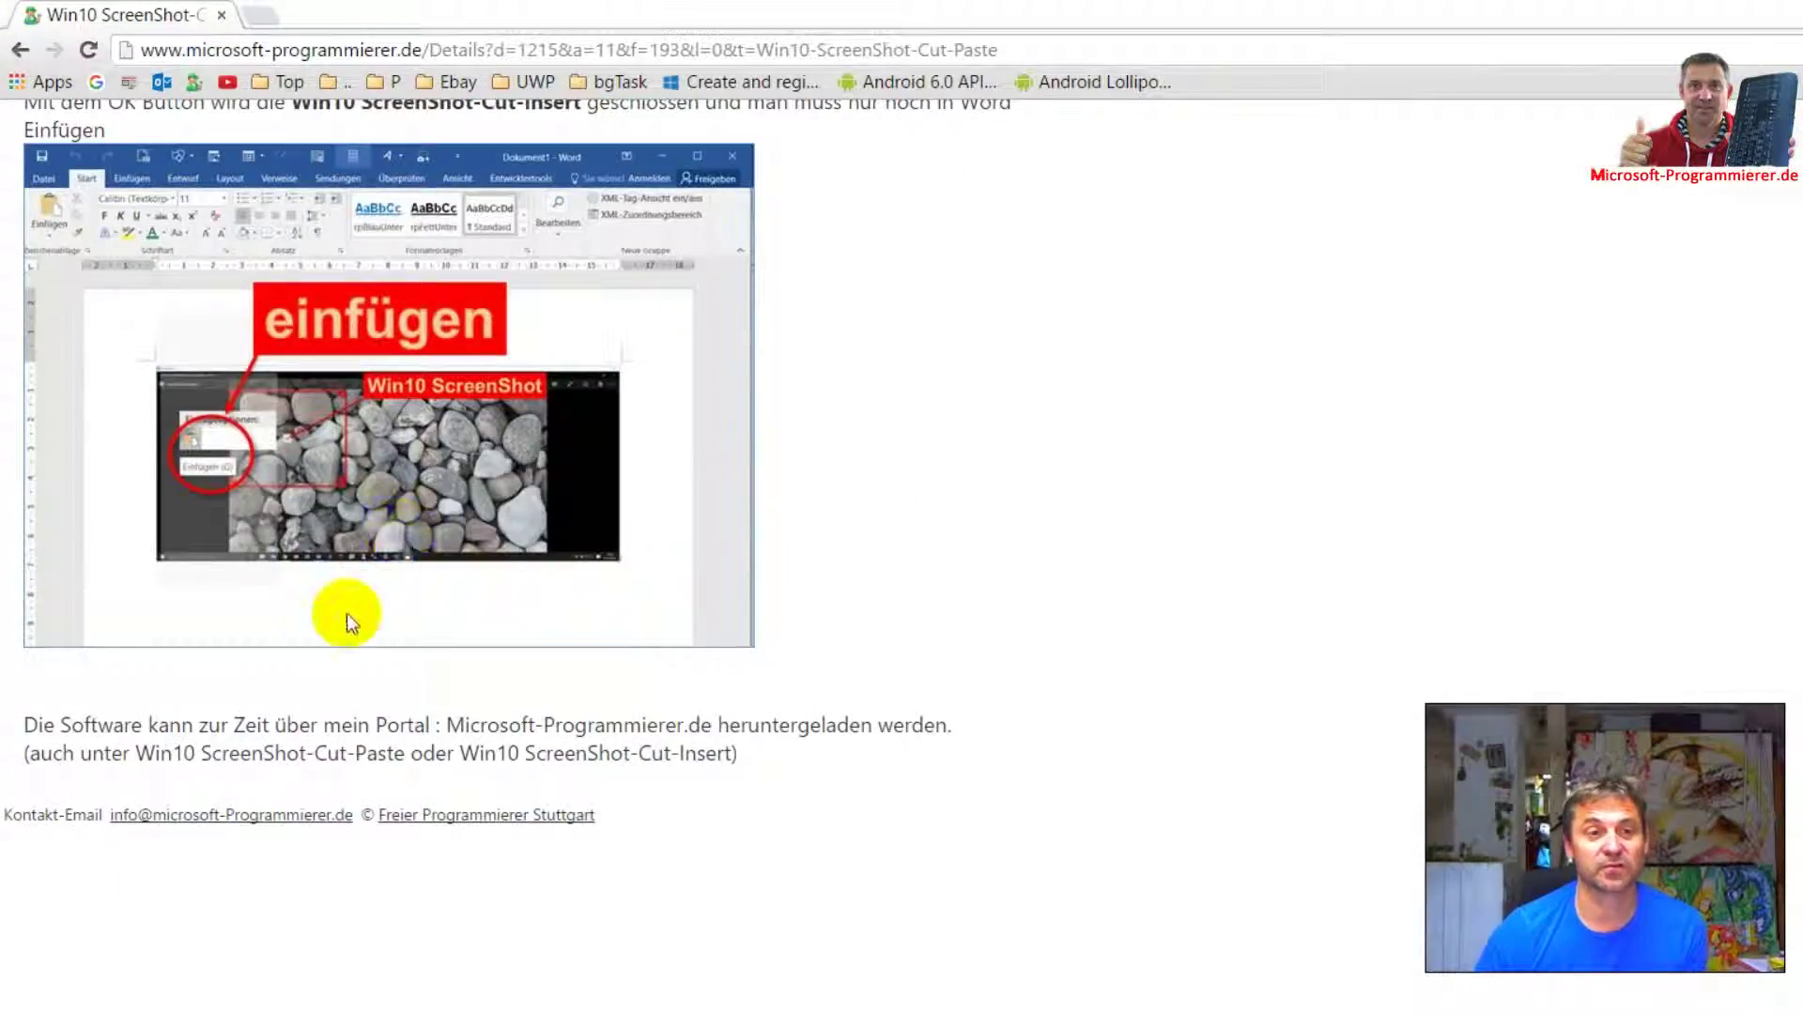
{"action": "scroll", "coordinate": [311, 577], "scroll_direction": "up", "scroll_amount": 5}
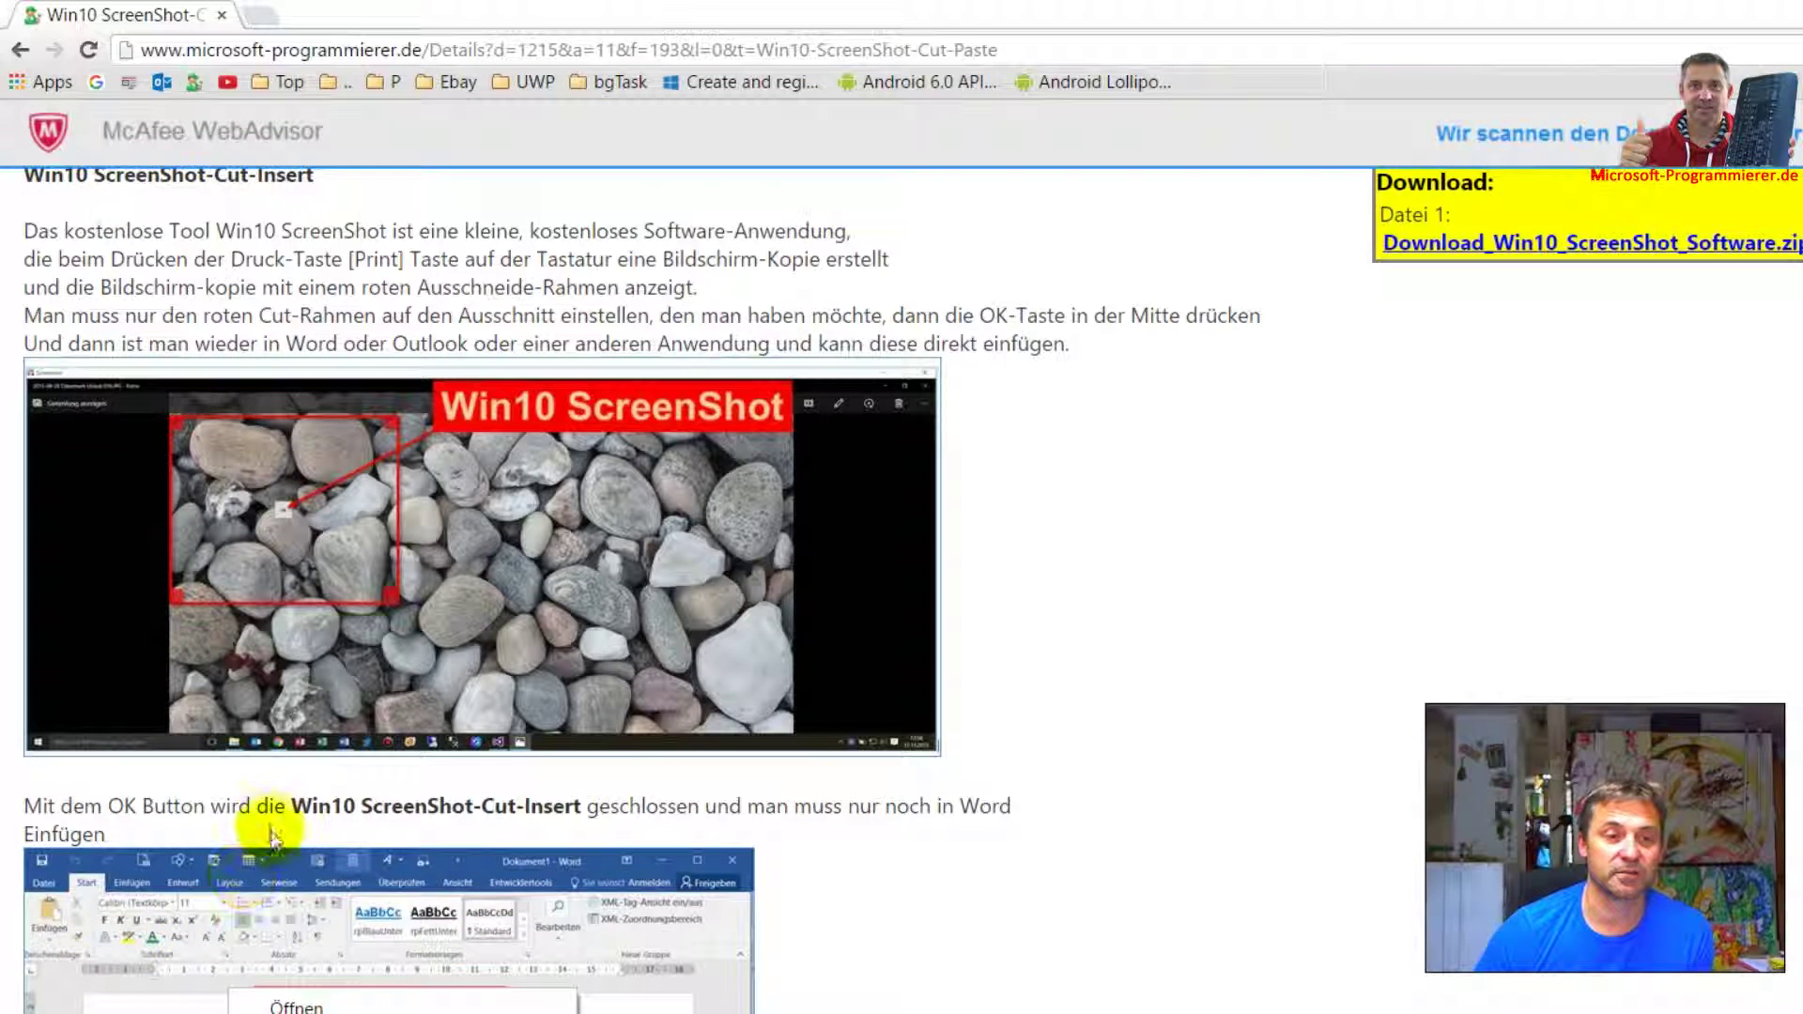
Run setup.exe from the downloaded ScreenShot zip anyway and dismiss the already-installed error.
{"action": "left_click", "coordinate": [197, 994]}
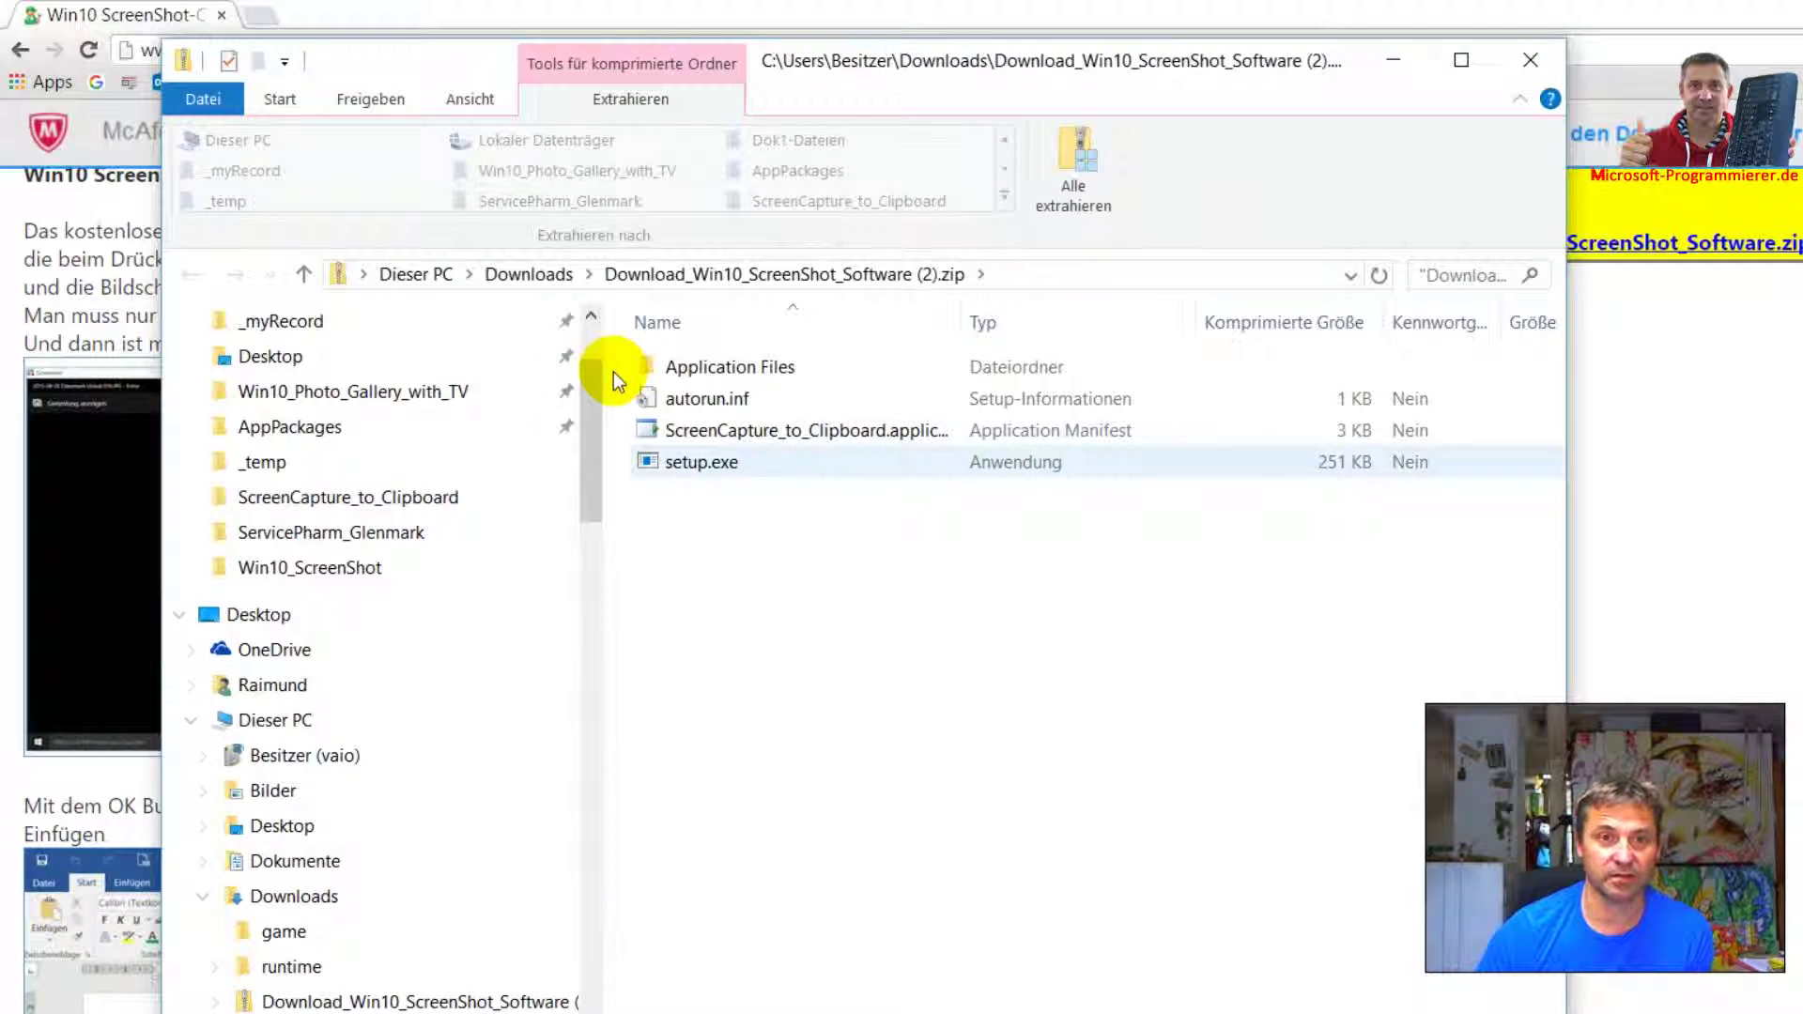
{"action": "left_click", "coordinate": [551, 374]}
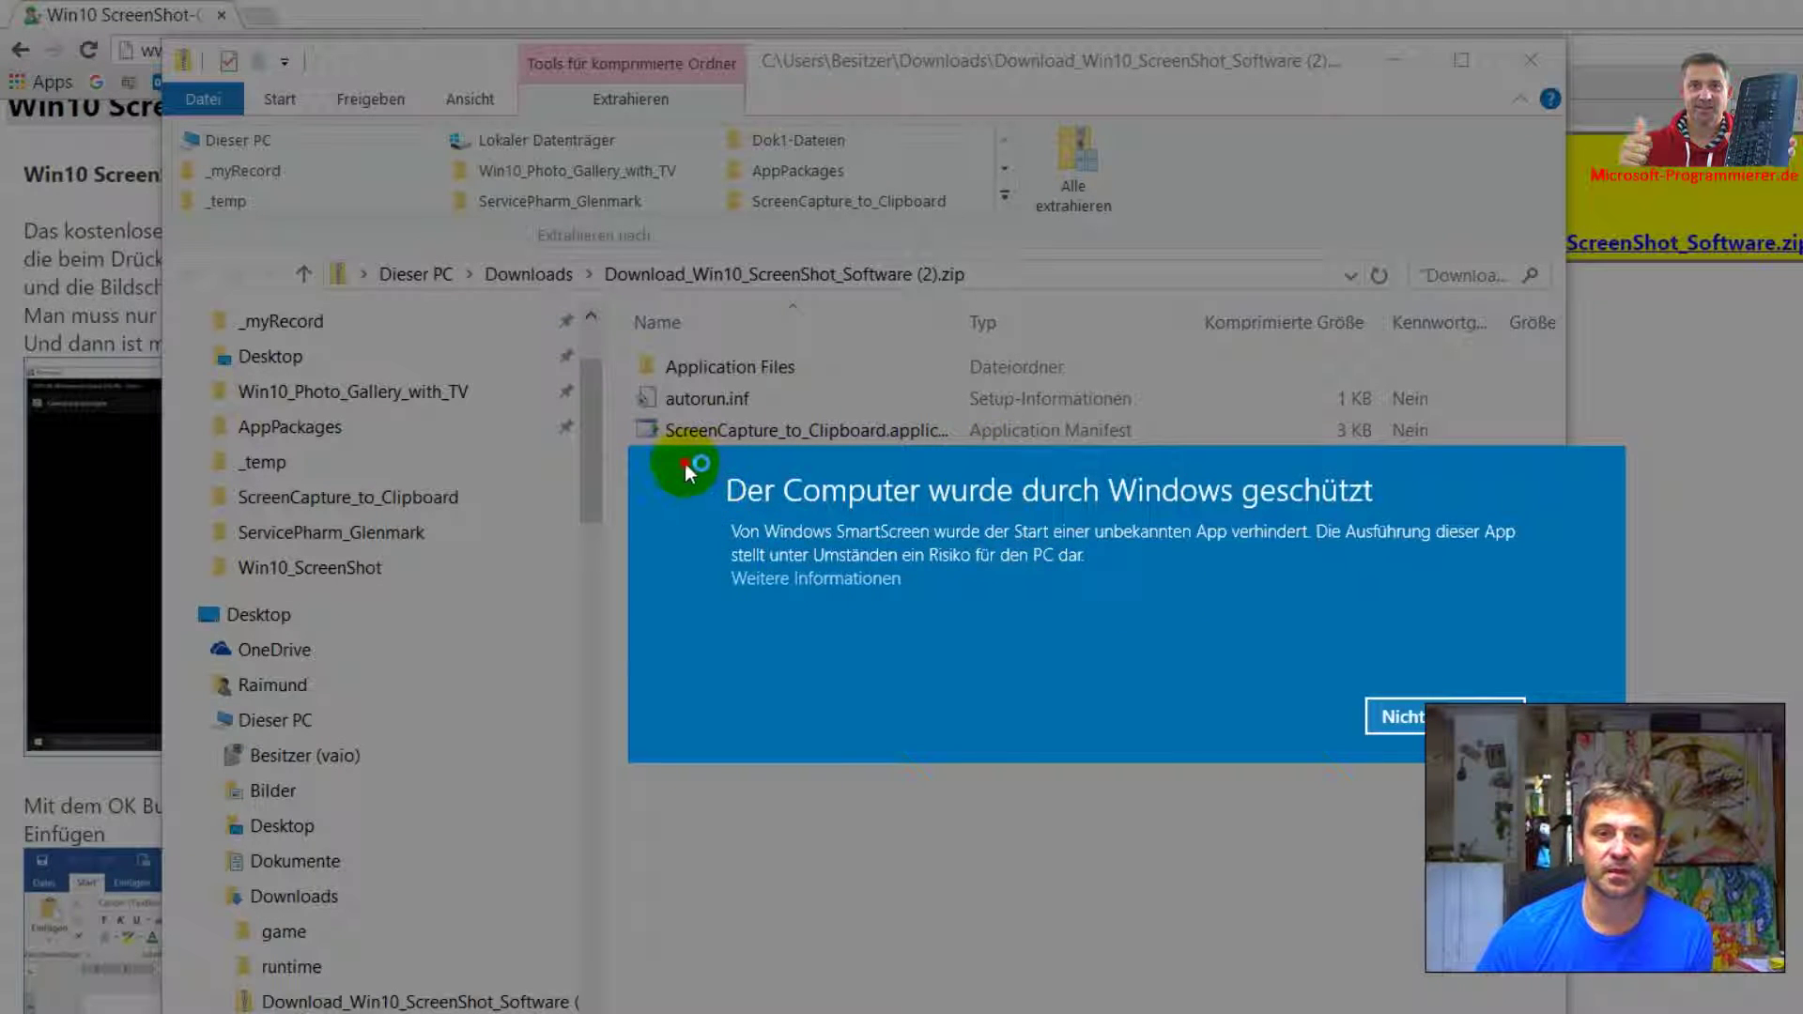
{"action": "left_click", "coordinate": [814, 577]}
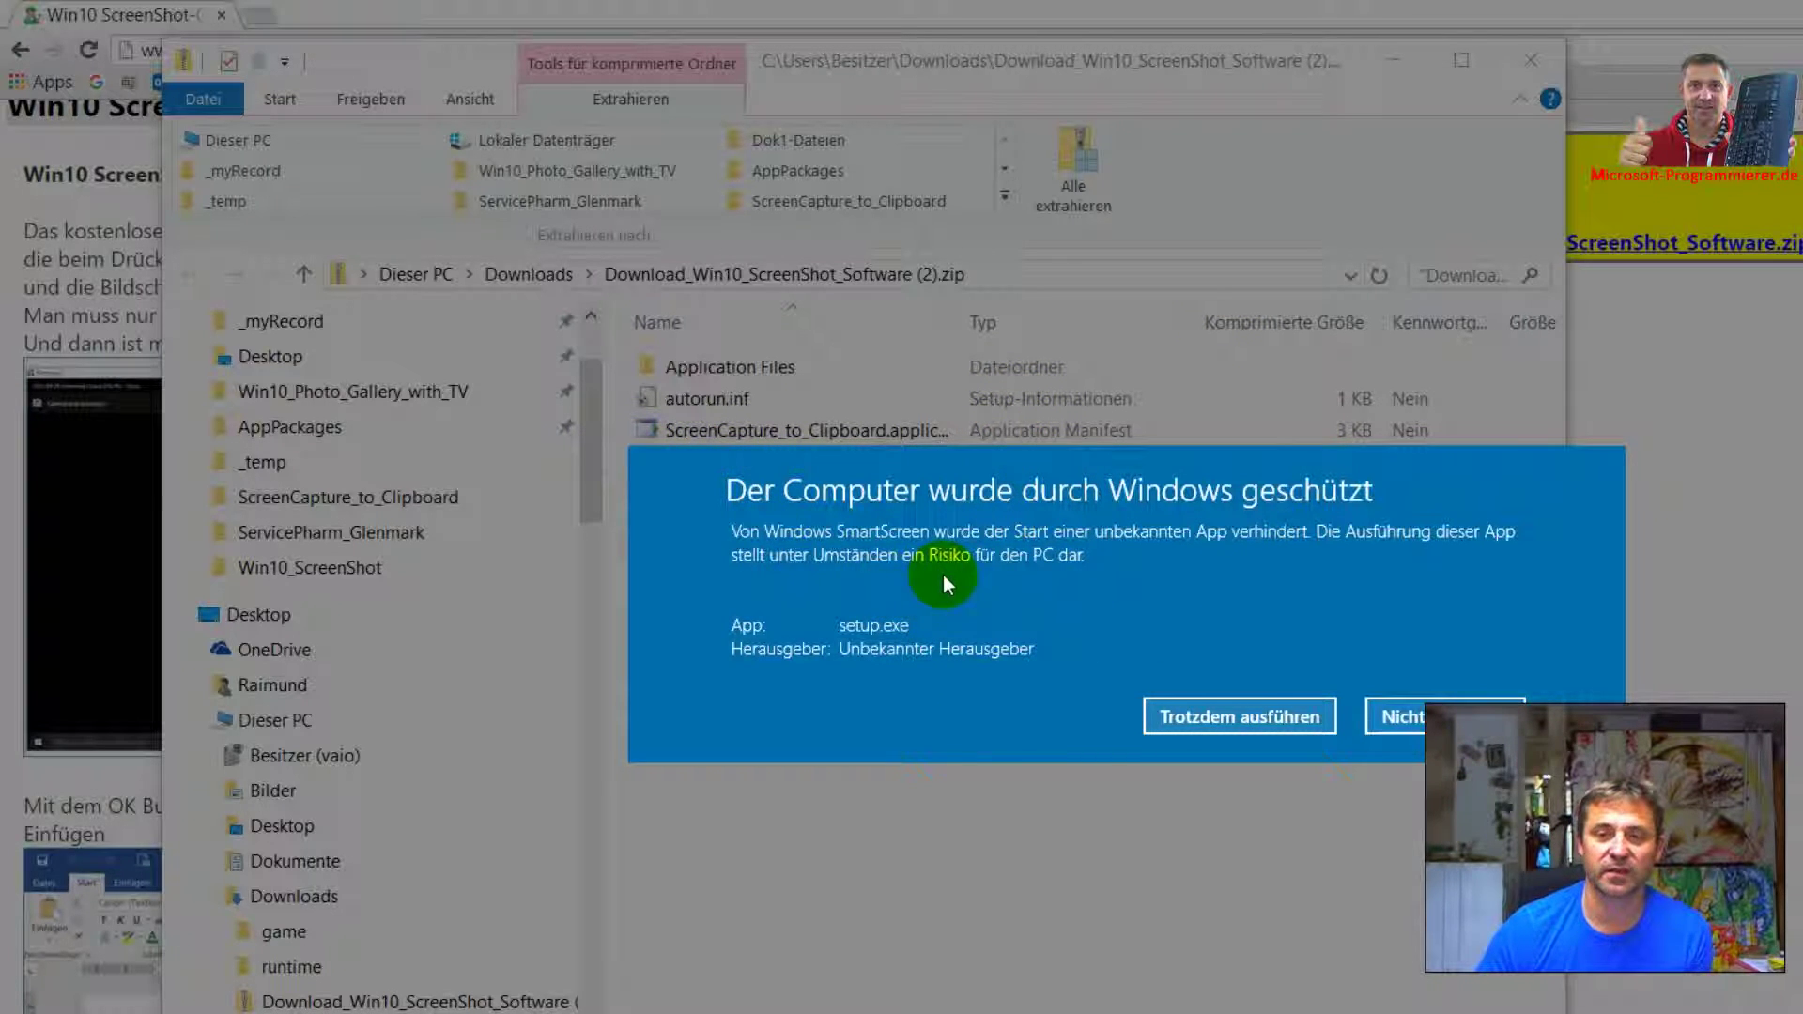
{"action": "key", "text": "Return"}
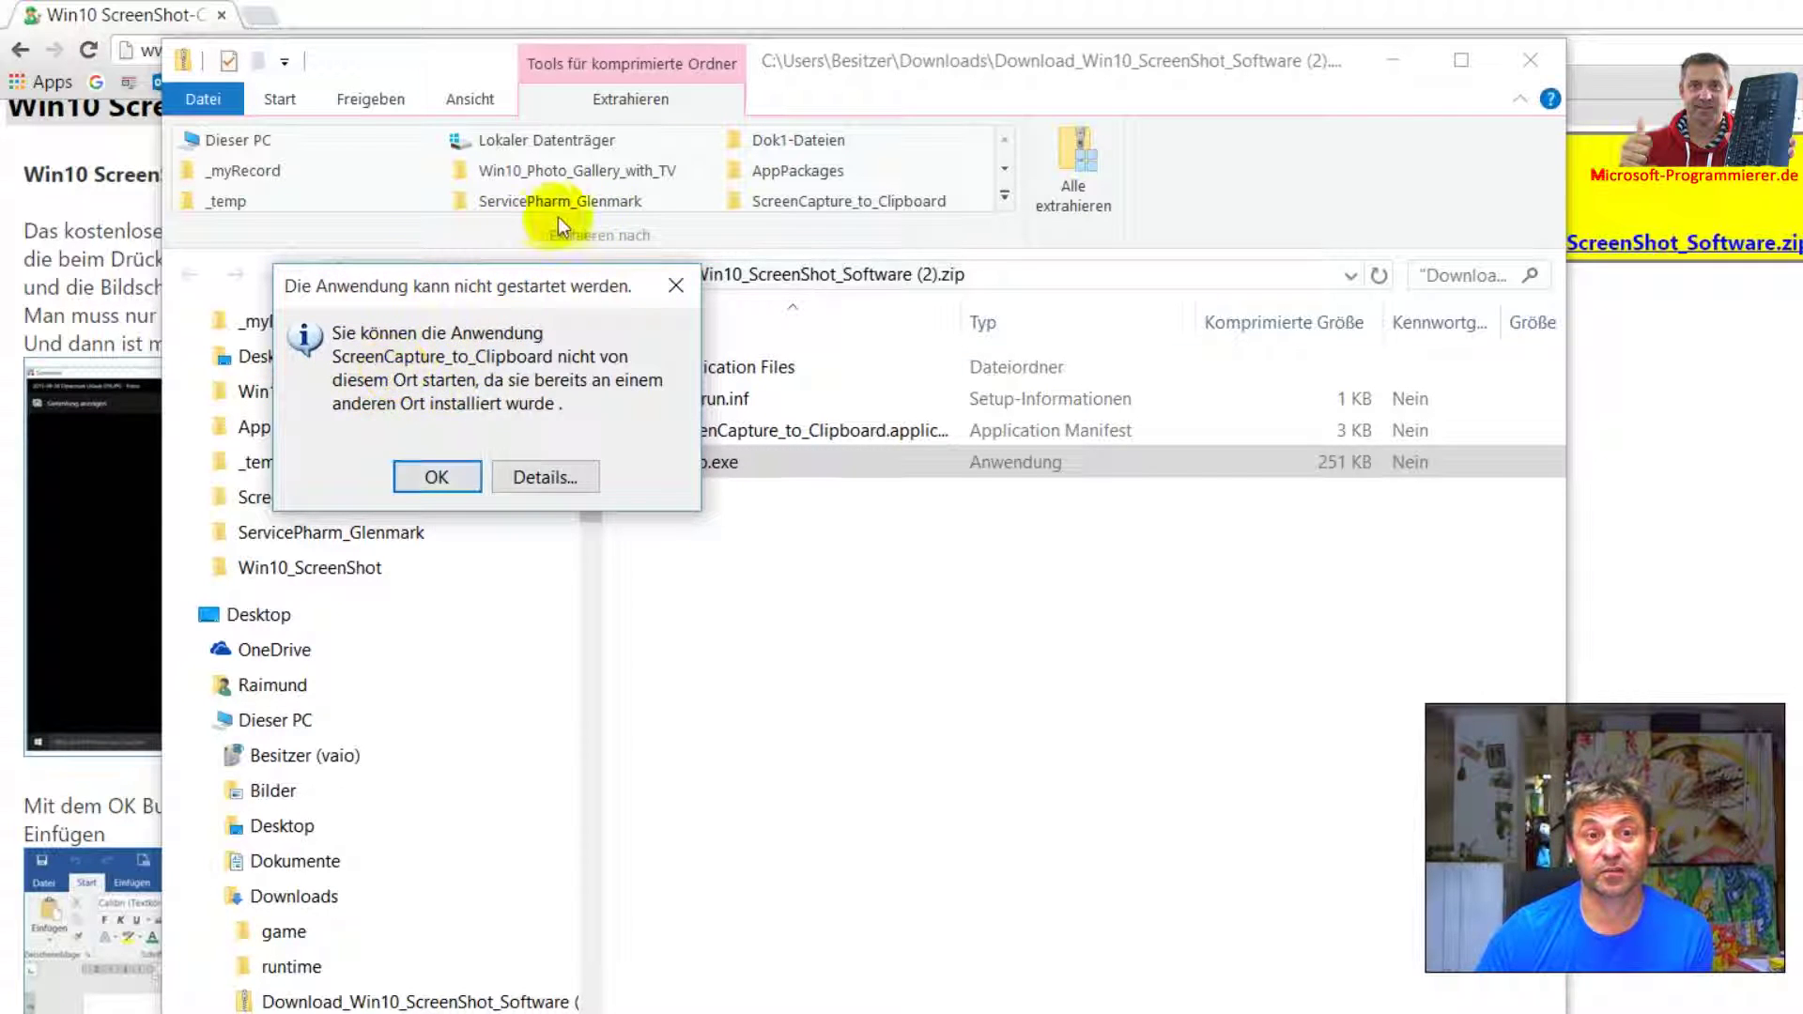
{"action": "key", "text": "Return"}
{"action": "left_click", "coordinate": [1530, 59]}
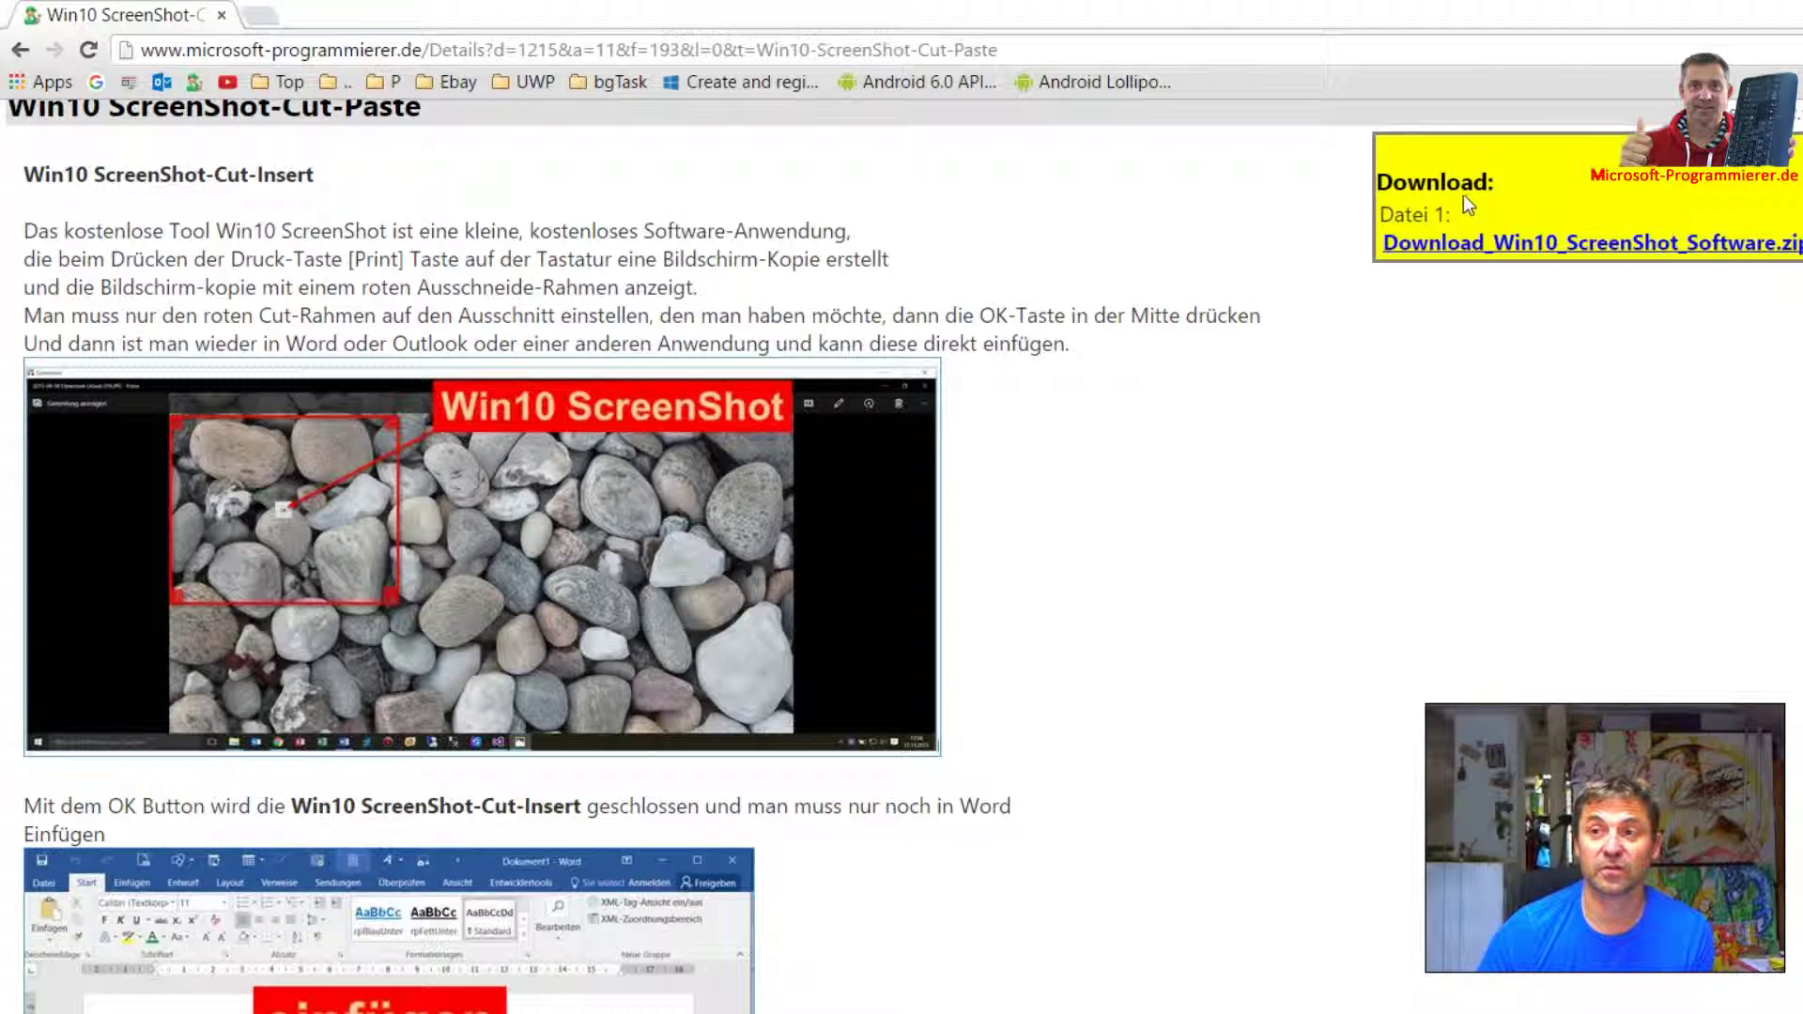
{"action": "left_click", "coordinate": [1384, 240]}
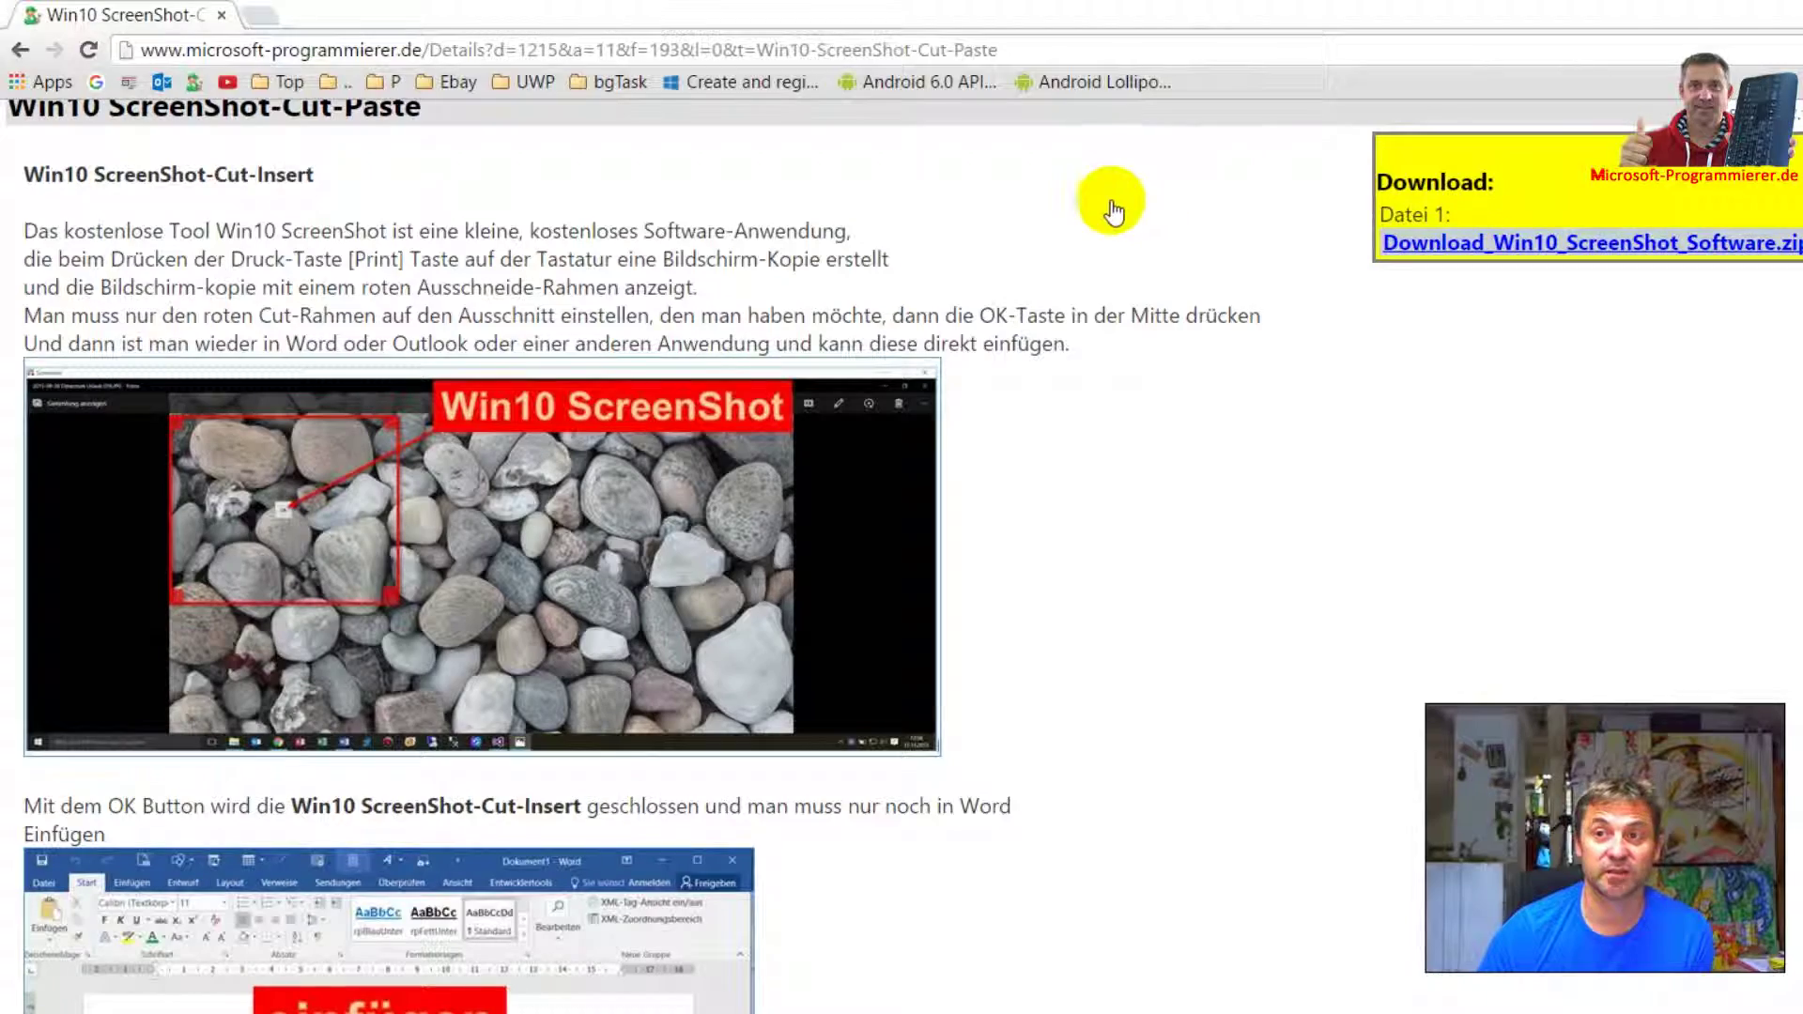
{"action": "scroll", "coordinate": [684, 359], "scroll_direction": "down", "scroll_amount": 3}
{"action": "scroll", "coordinate": [609, 379], "scroll_direction": "down", "scroll_amount": 5}
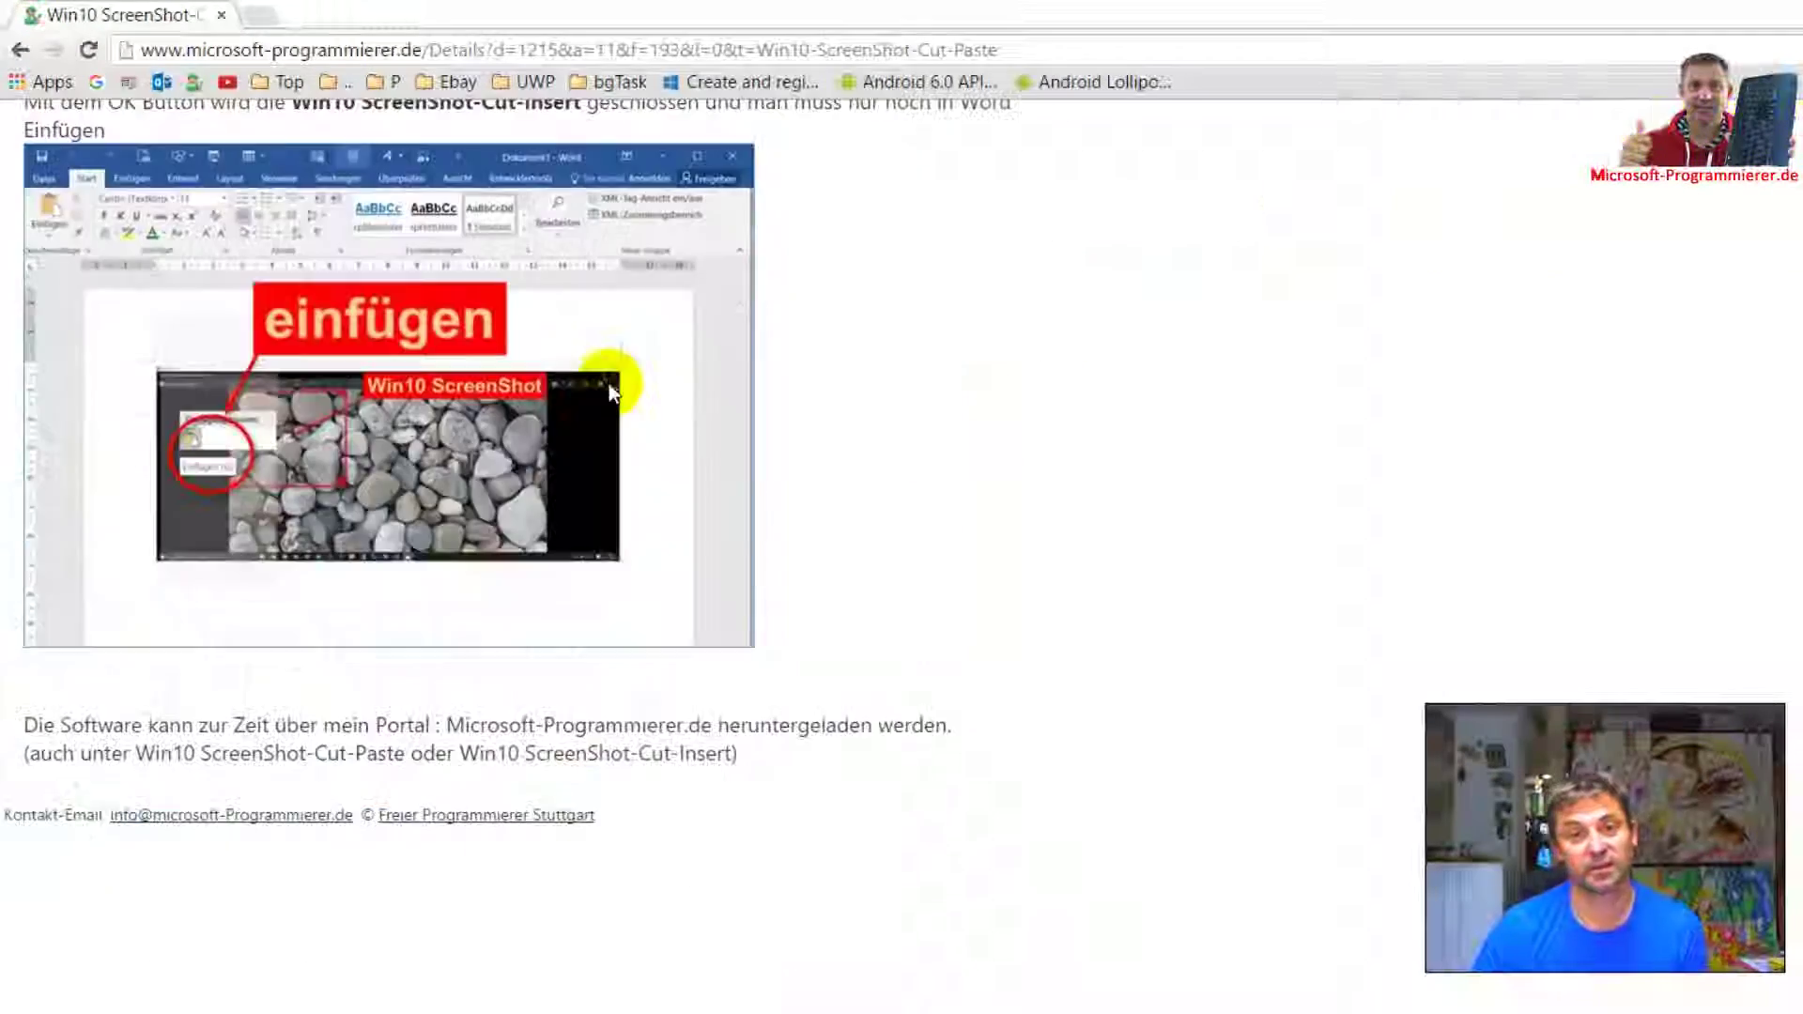
{"action": "scroll", "coordinate": [708, 493], "scroll_direction": "up", "scroll_amount": 10}
{"action": "scroll", "coordinate": [698, 467], "scroll_direction": "down", "scroll_amount": 6}
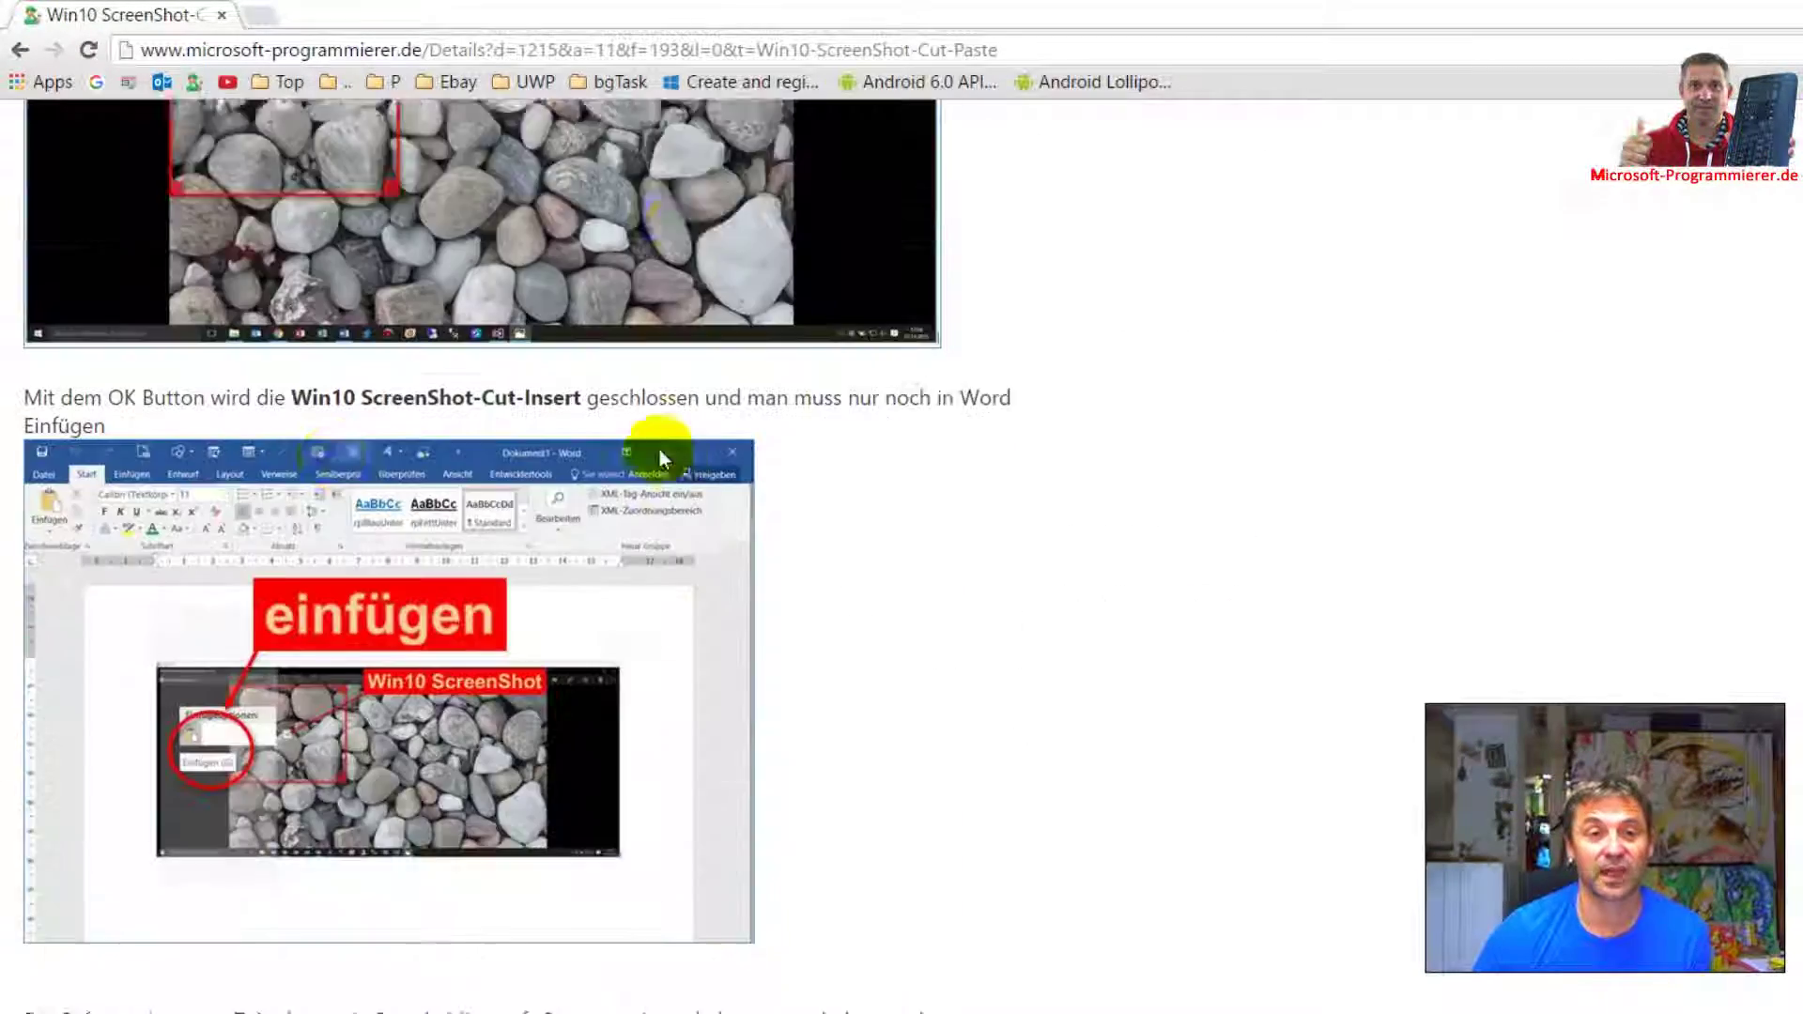
{"action": "scroll", "coordinate": [495, 392], "scroll_direction": "up", "scroll_amount": 1}
{"action": "scroll", "coordinate": [494, 392], "scroll_direction": "up", "scroll_amount": 10}
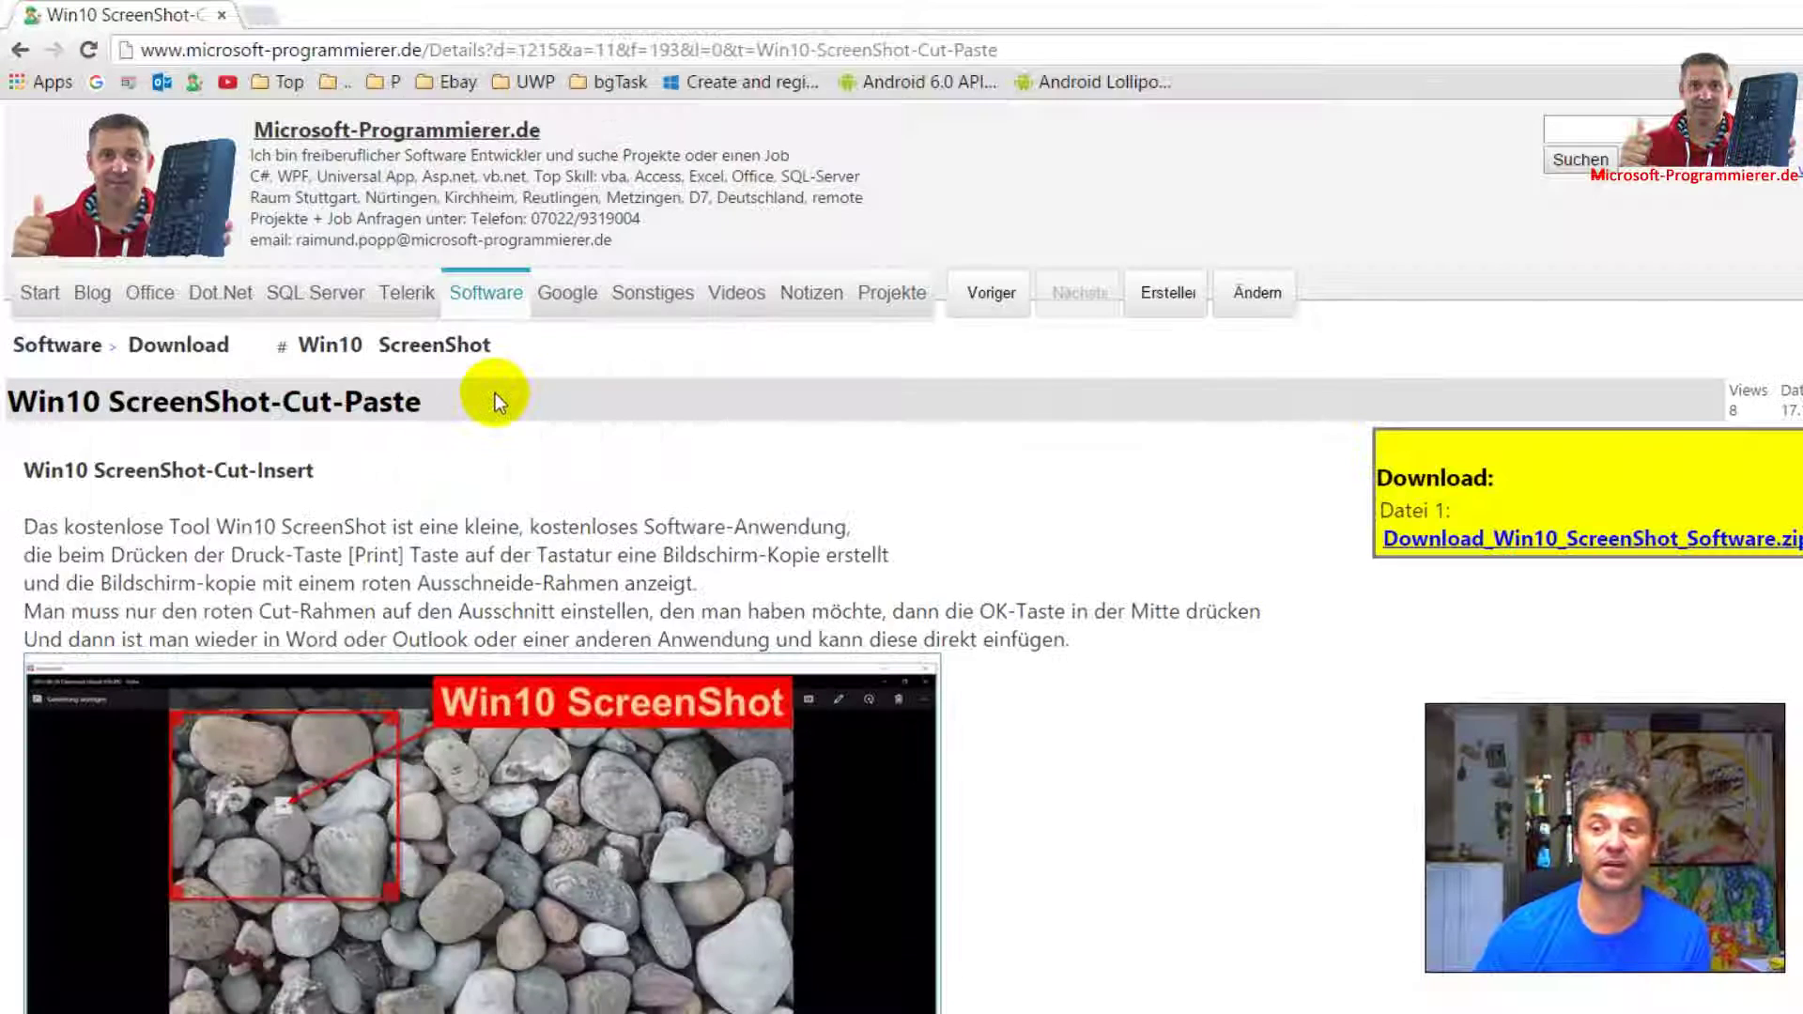